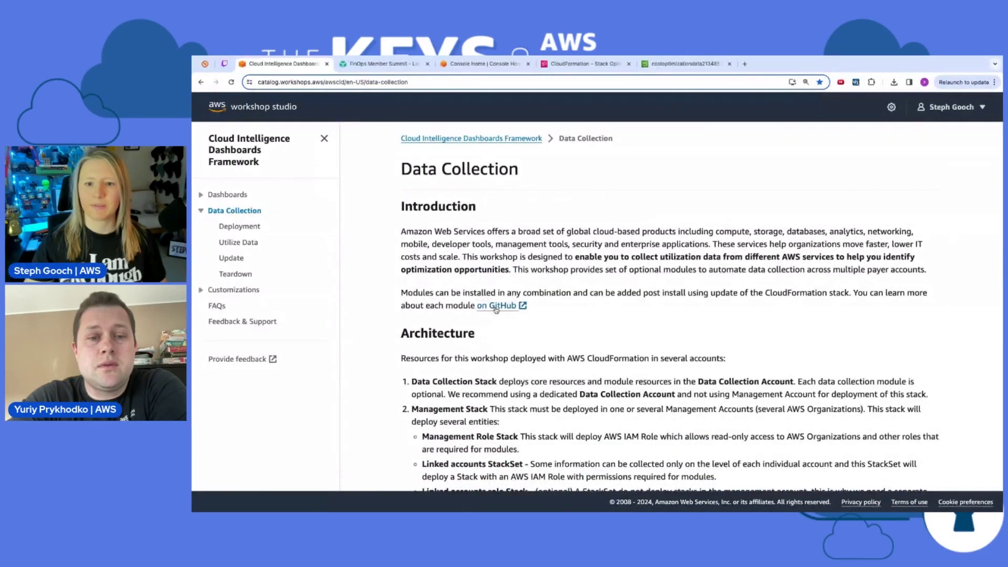
Step: Open the data collection module list on GitHub from the workshop introduction, review it and close it
{"action": "left_click", "coordinate": [496, 306]}
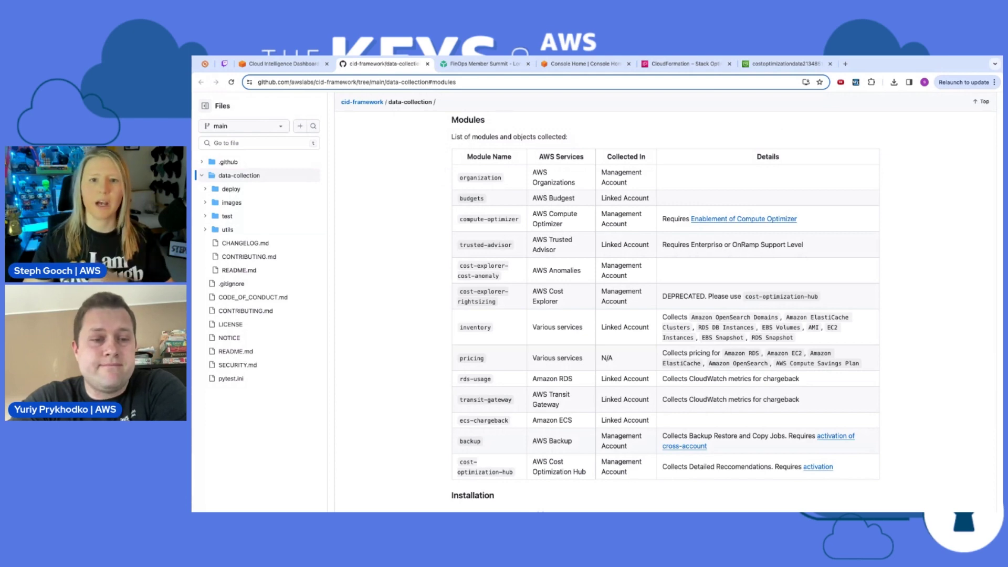
{"action": "left_click", "coordinate": [427, 63]}
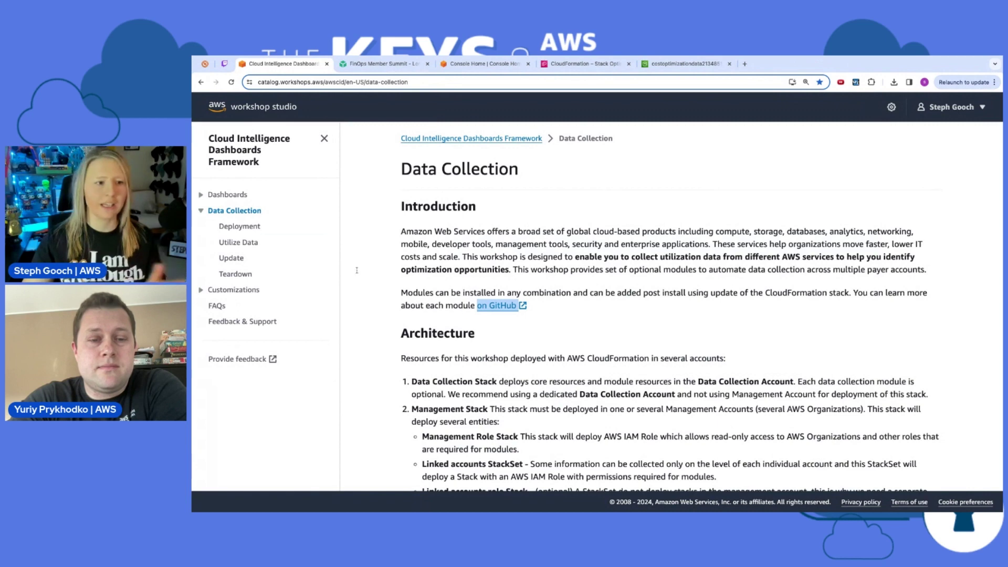
Step: Switch to the AWS console and open OptimizationDataCollectionStack from the CloudFormation stacks
{"action": "left_click", "coordinate": [493, 65]}
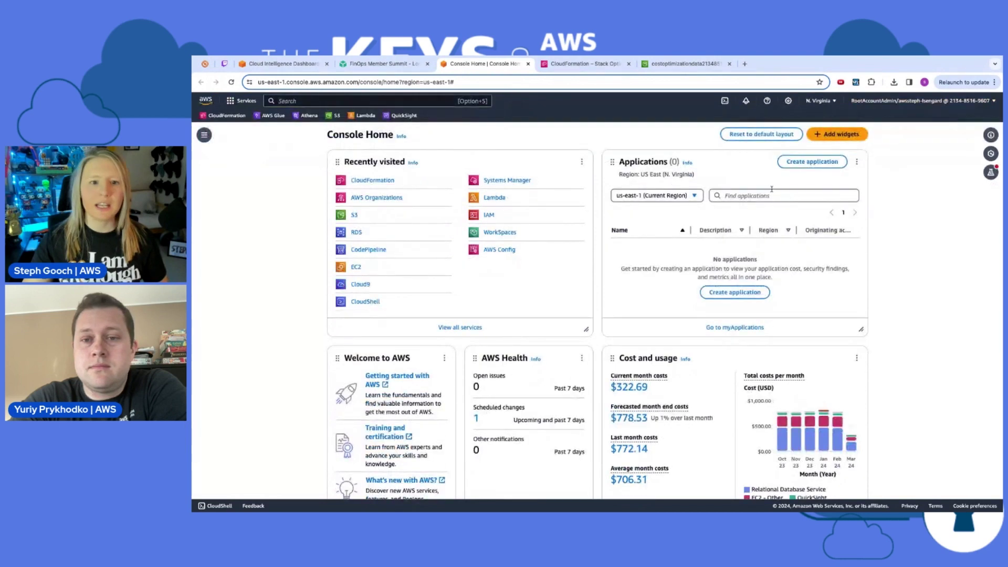
{"action": "left_click", "coordinate": [378, 182]}
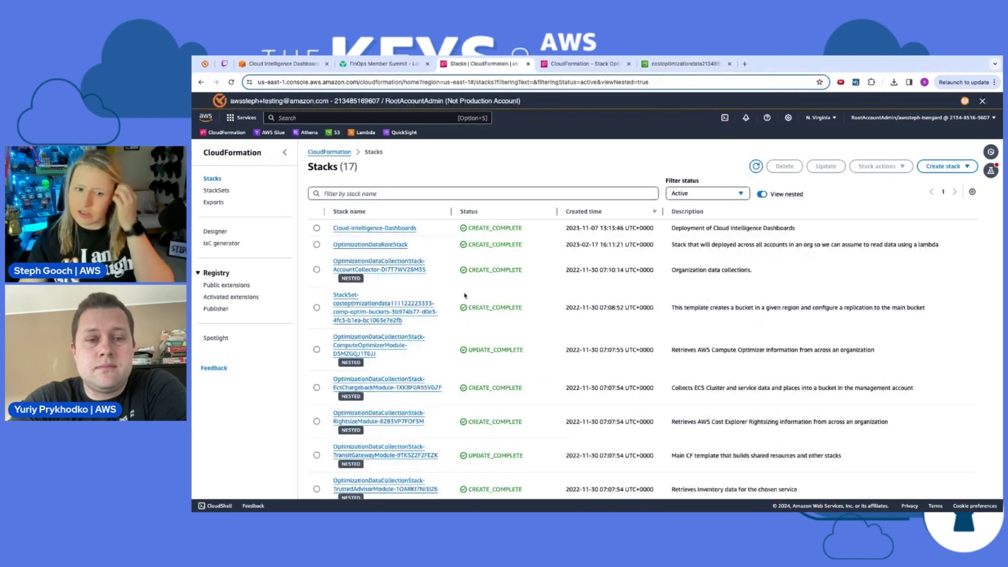
{"action": "scroll", "coordinate": [450, 298], "scroll_direction": "down", "scroll_amount": 5}
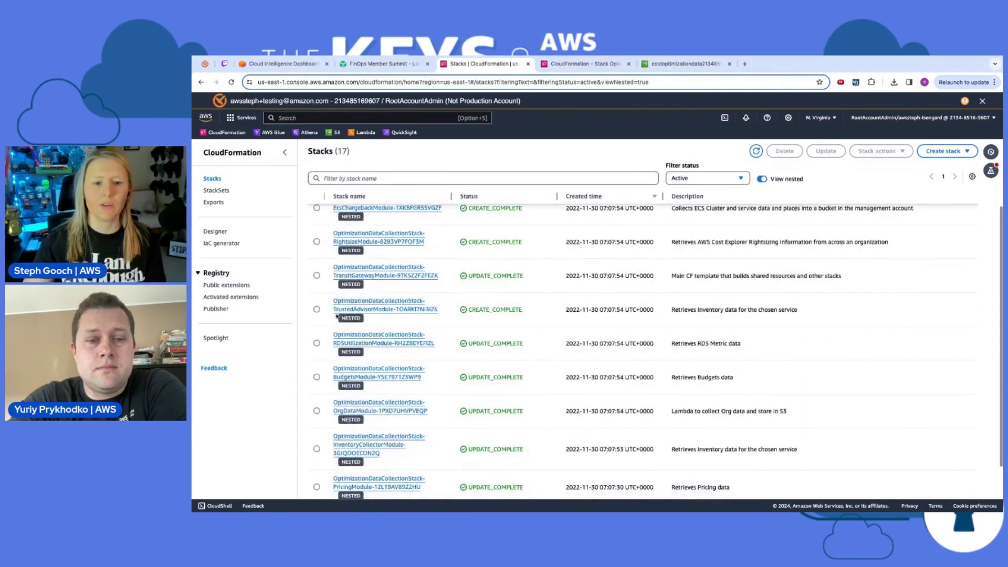
{"action": "scroll", "coordinate": [413, 303], "scroll_direction": "down", "scroll_amount": 1}
{"action": "scroll", "coordinate": [412, 303], "scroll_direction": "down", "scroll_amount": 2}
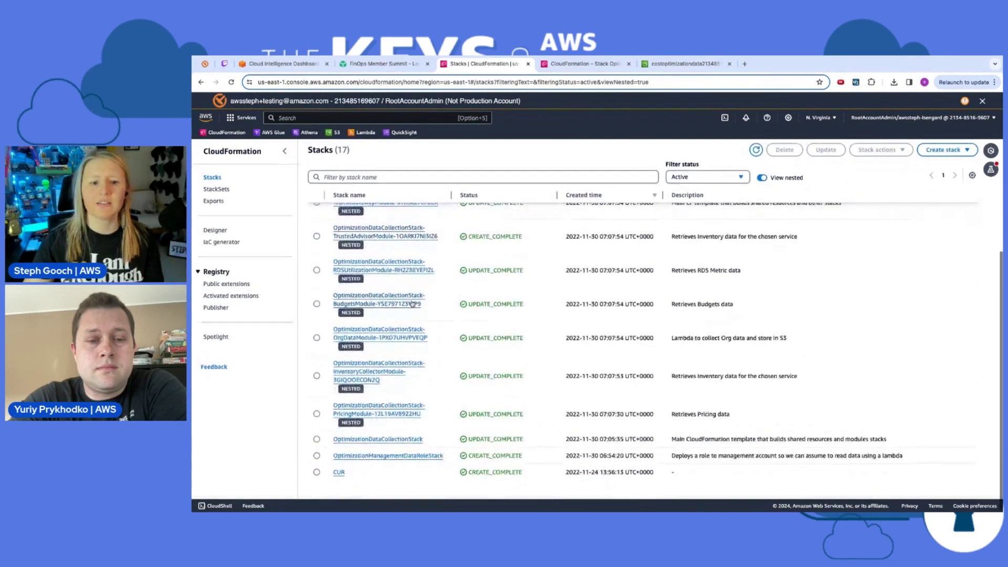
{"action": "left_click", "coordinate": [402, 441]}
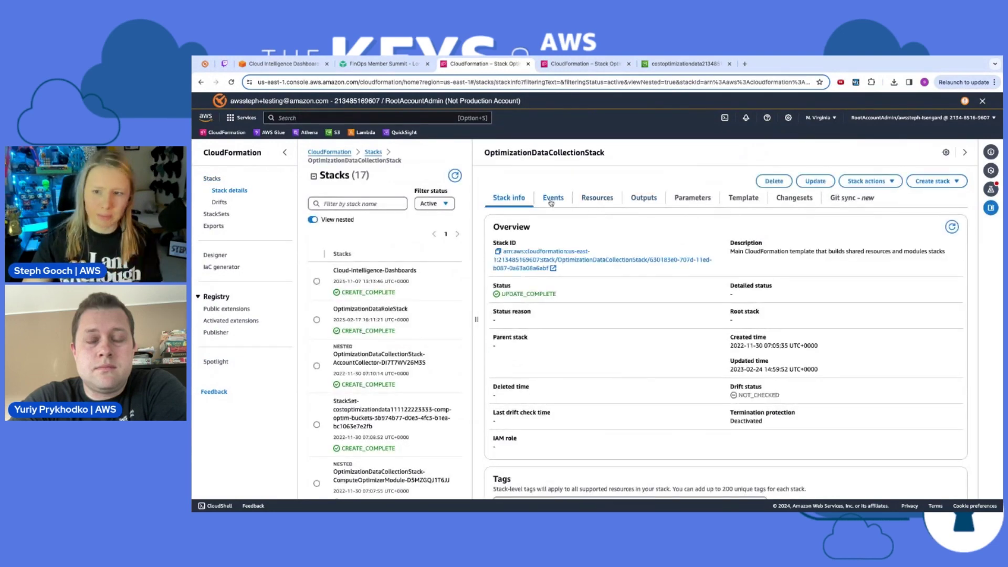
Step: Review the stack's resources and parameters, then examine its description in the stack overview for a version reference
{"action": "left_click", "coordinate": [595, 200]}
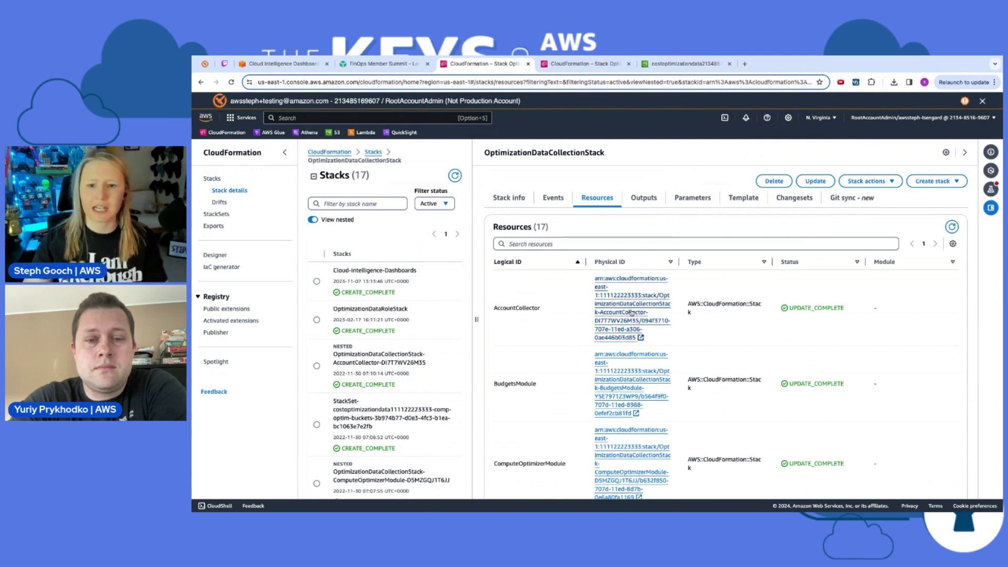
{"action": "scroll", "coordinate": [591, 341], "scroll_direction": "down", "scroll_amount": 2}
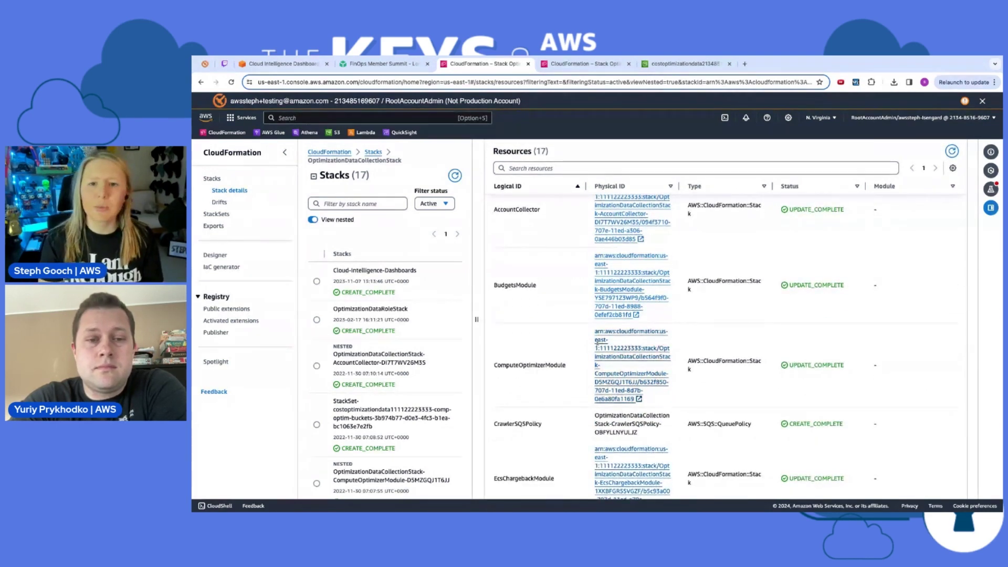
{"action": "scroll", "coordinate": [597, 341], "scroll_direction": "up", "scroll_amount": 3}
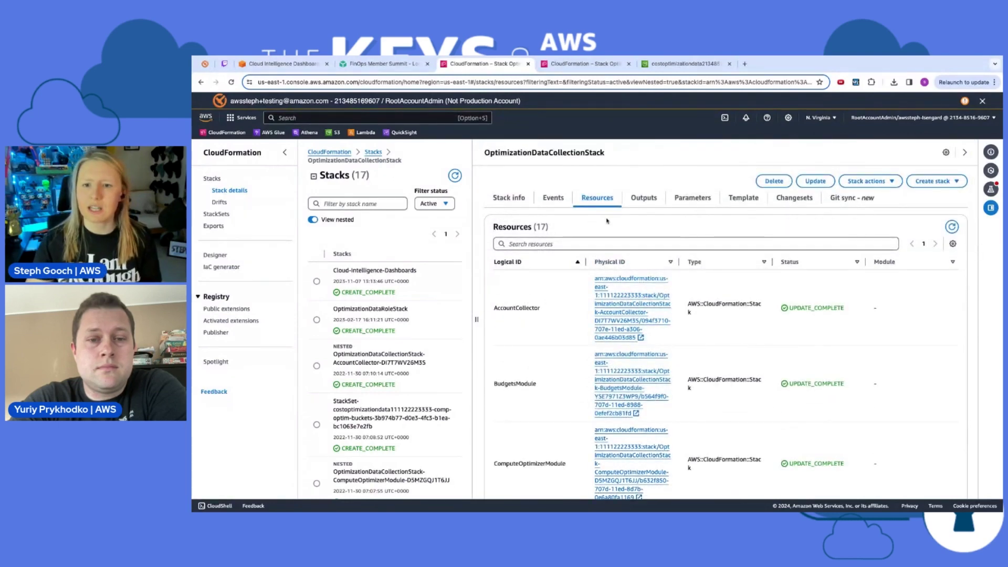
{"action": "left_click", "coordinate": [697, 203]}
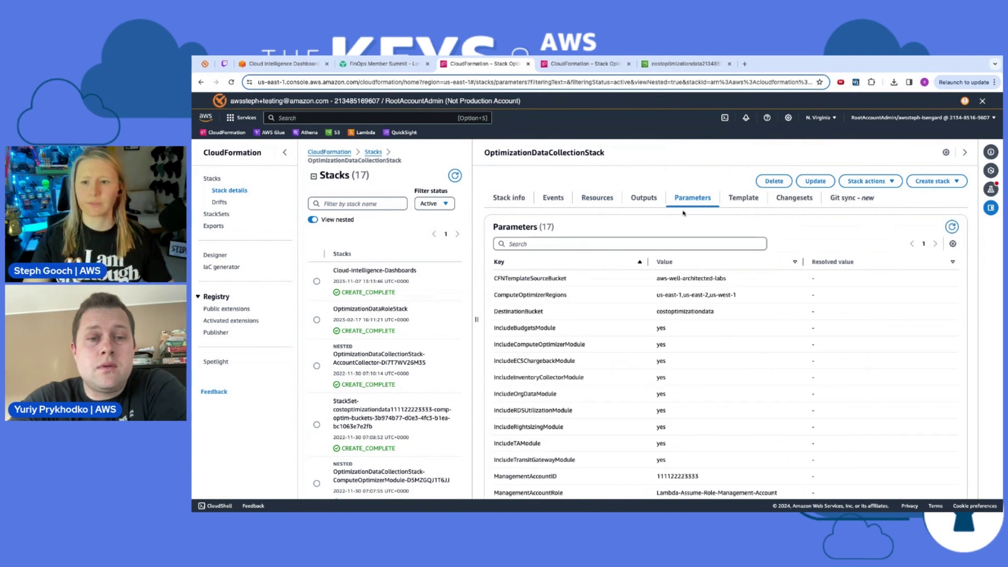
{"action": "left_click", "coordinate": [522, 203]}
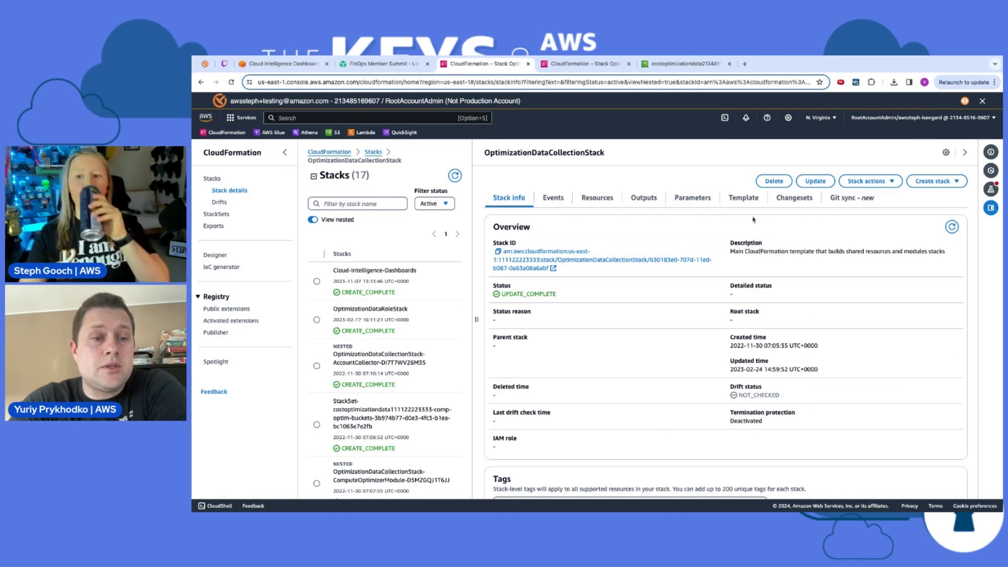
{"action": "left_click_drag", "start_coordinate": [734, 252], "coordinate": [945, 251]}
{"action": "left_click", "coordinate": [914, 274]}
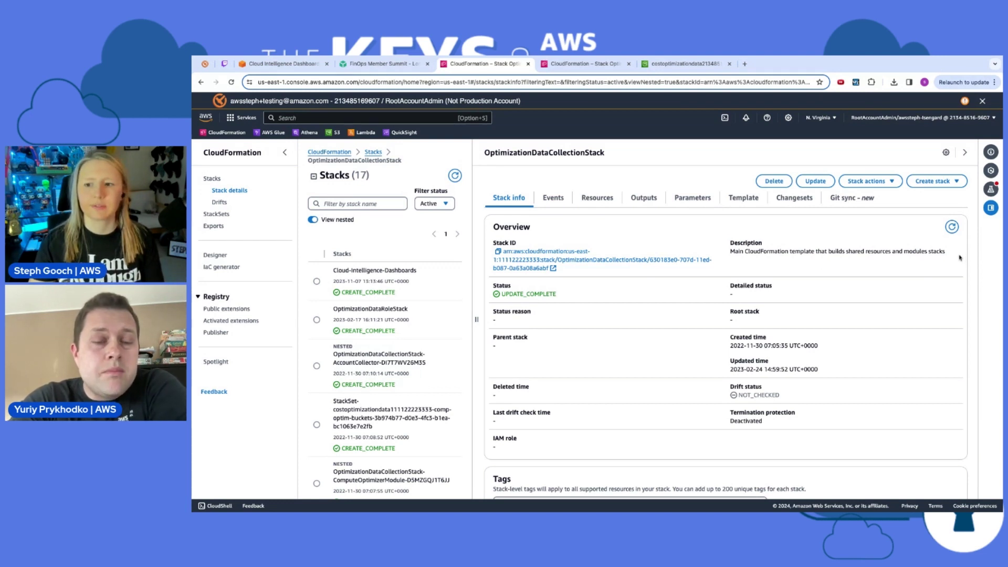
Step: Return to the workshop's Data Collection Update page and highlight the note on versions less than v3 under Update Process
{"action": "left_click", "coordinate": [289, 65]}
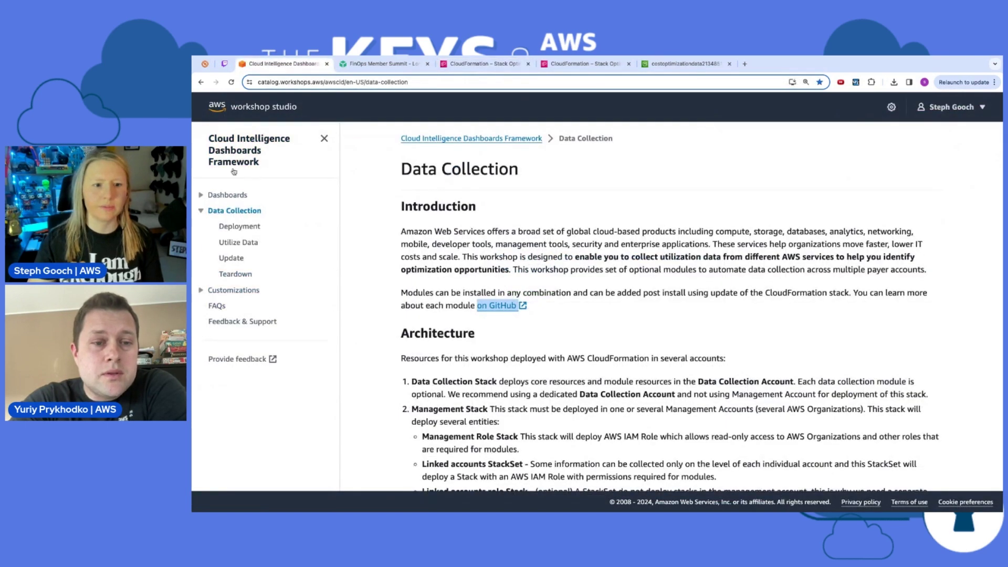
{"action": "left_click", "coordinate": [201, 82]}
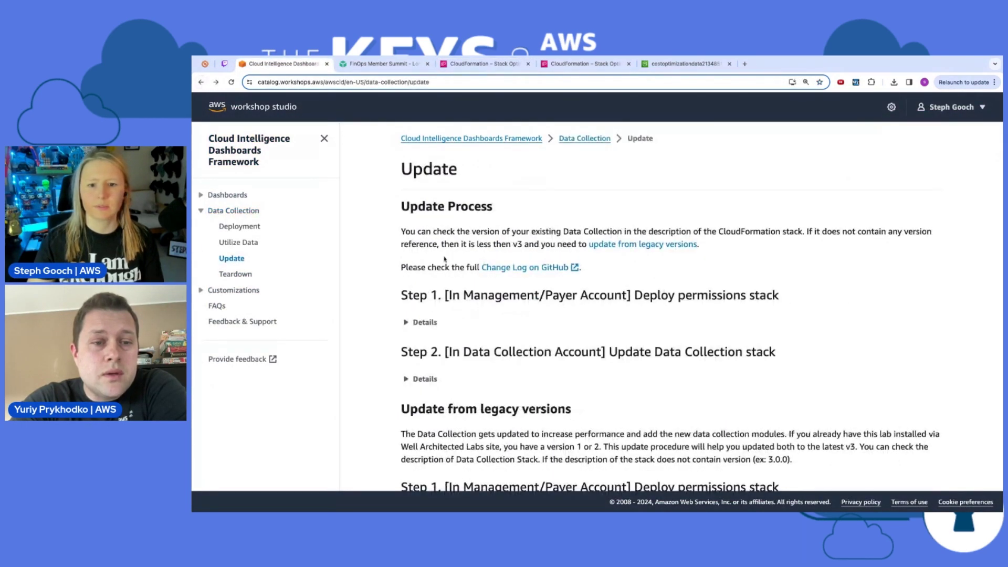
{"action": "scroll", "coordinate": [445, 258], "scroll_direction": "down", "scroll_amount": 2}
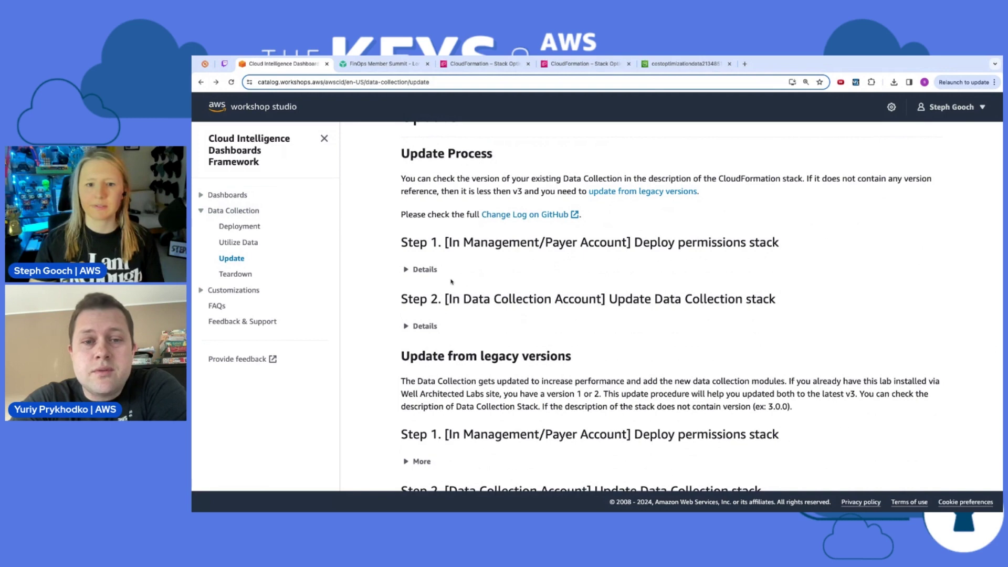
{"action": "left_click_drag", "start_coordinate": [428, 191], "coordinate": [549, 192]}
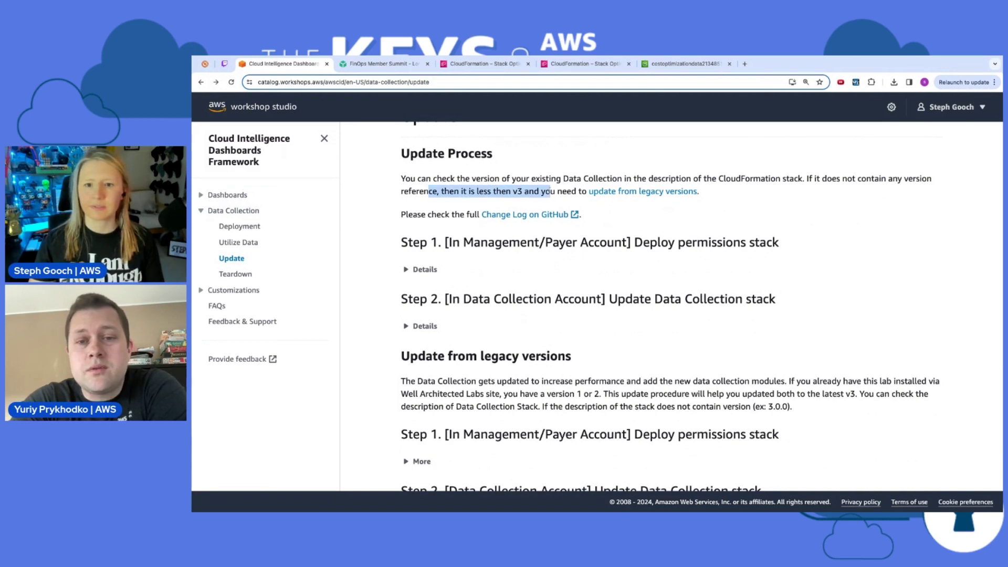
Step: Expand the Update Process details for deploying the permissions stack in the Management/Payer Account, read them and collapse them
{"action": "left_click", "coordinate": [609, 297]}
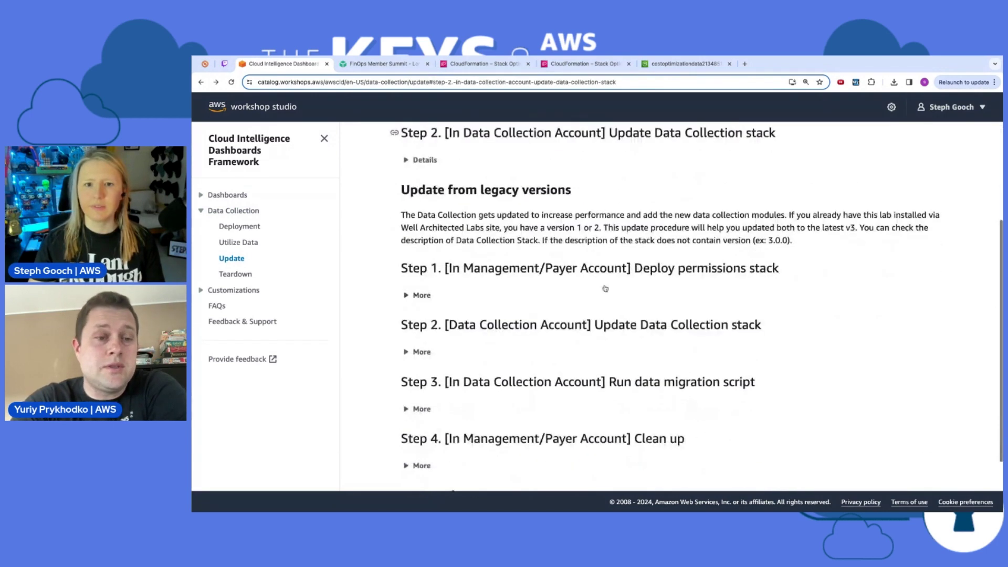
{"action": "scroll", "coordinate": [605, 288], "scroll_direction": "up", "scroll_amount": 4}
{"action": "left_click", "coordinate": [574, 227]}
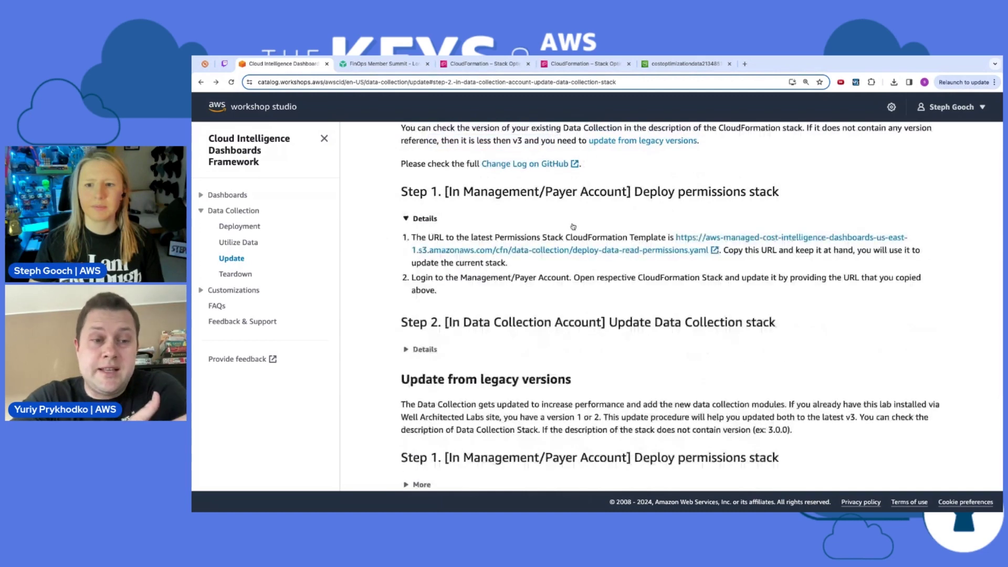
{"action": "left_click", "coordinate": [573, 227]}
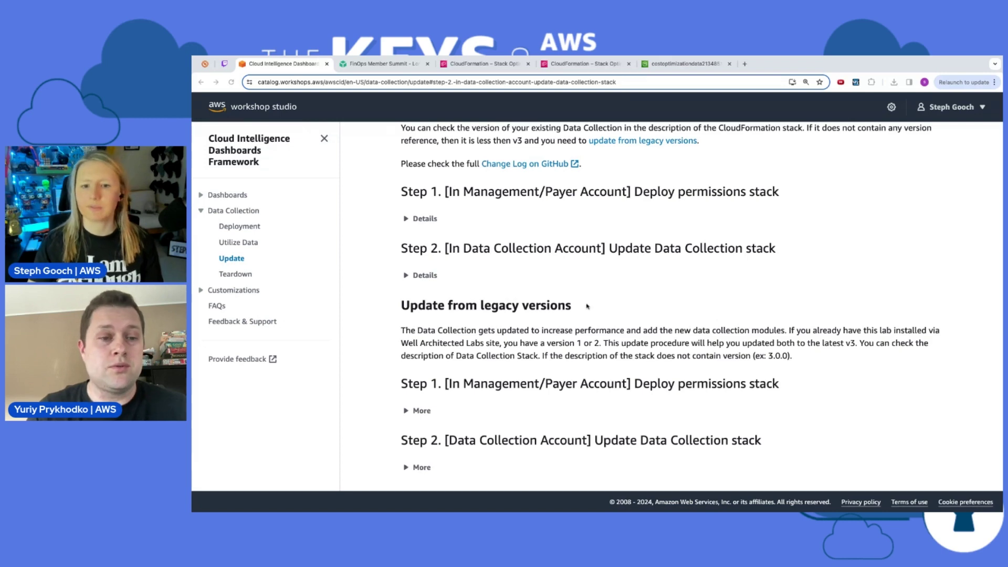
Step: Expand Step 1 under Update from legacy versions and launch the permissions stack from its instructions
{"action": "scroll", "coordinate": [631, 303], "scroll_direction": "down", "scroll_amount": 3}
{"action": "scroll", "coordinate": [631, 304], "scroll_direction": "down", "scroll_amount": 3}
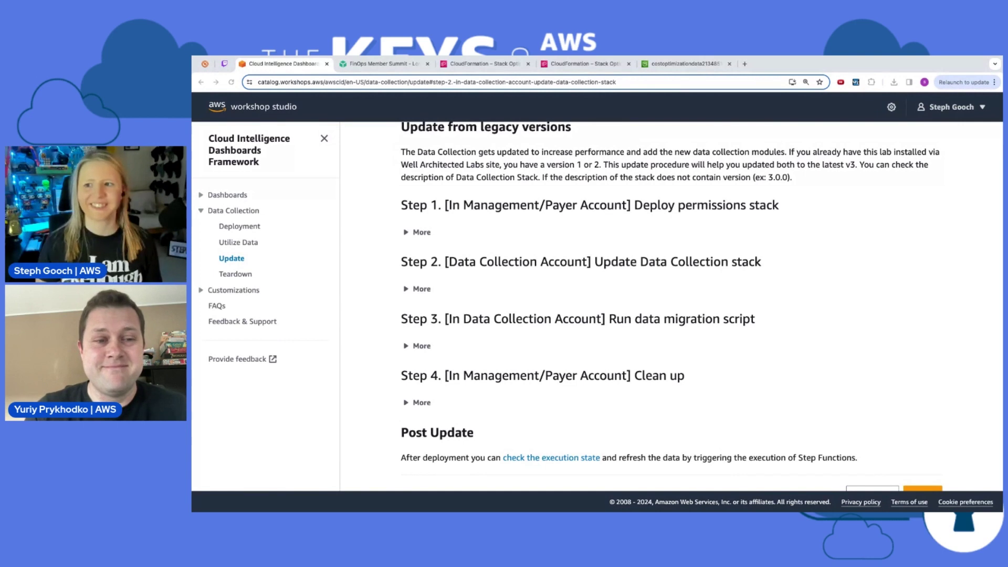
{"action": "left_click", "coordinate": [406, 234]}
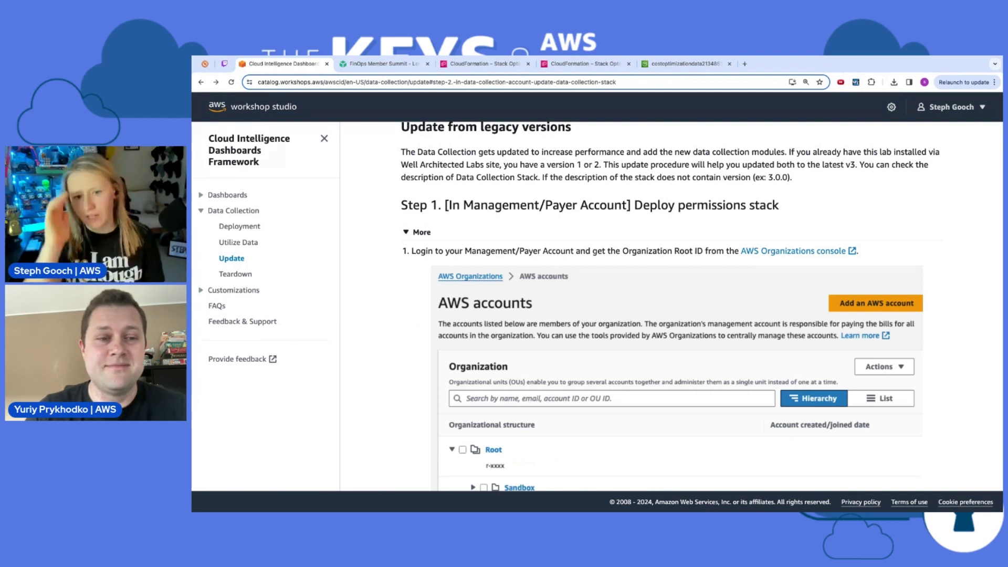
{"action": "scroll", "coordinate": [701, 306], "scroll_direction": "down", "scroll_amount": 2}
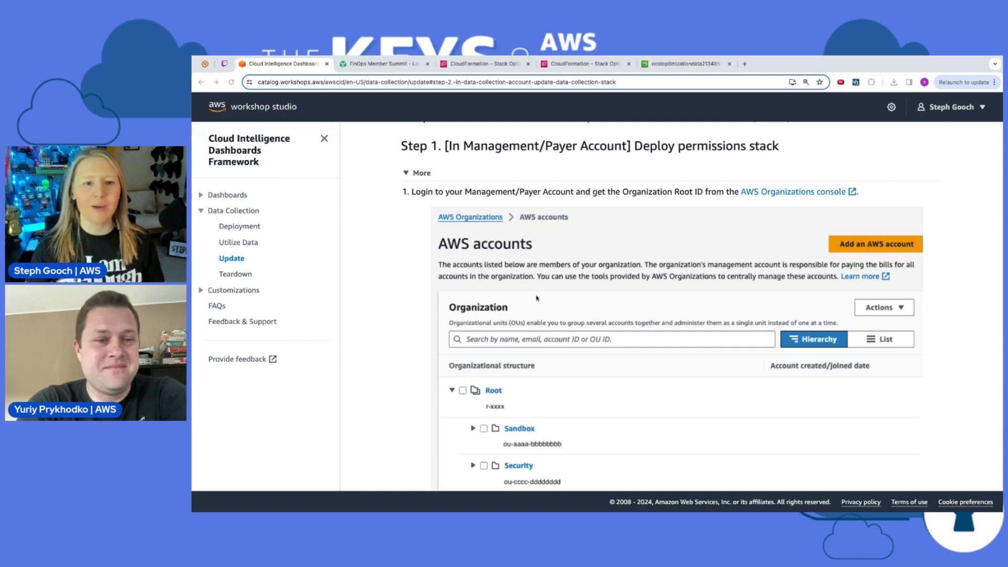
{"action": "scroll", "coordinate": [537, 298], "scroll_direction": "down", "scroll_amount": 1}
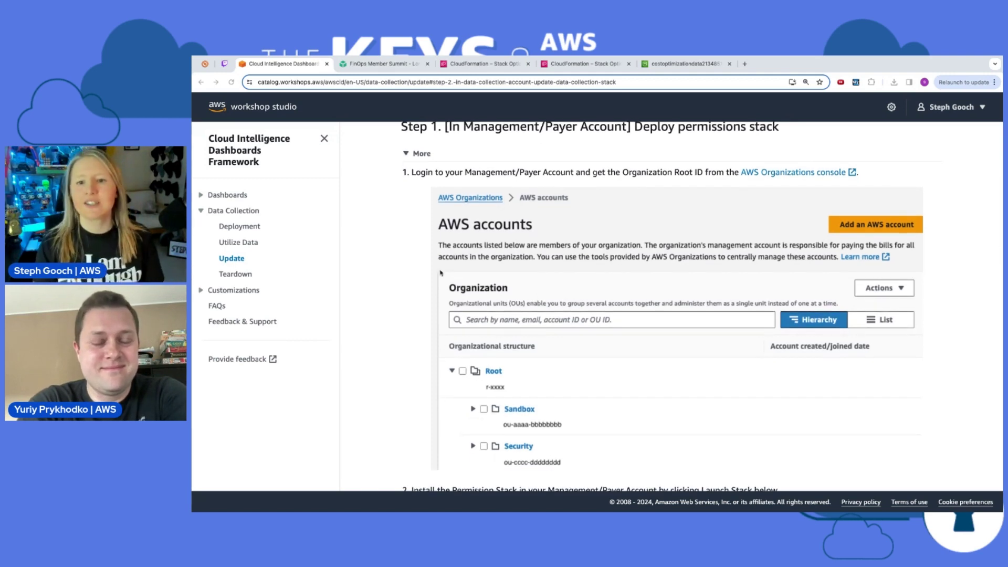
{"action": "scroll", "coordinate": [491, 299], "scroll_direction": "down", "scroll_amount": 3}
{"action": "scroll", "coordinate": [493, 303], "scroll_direction": "up", "scroll_amount": 3}
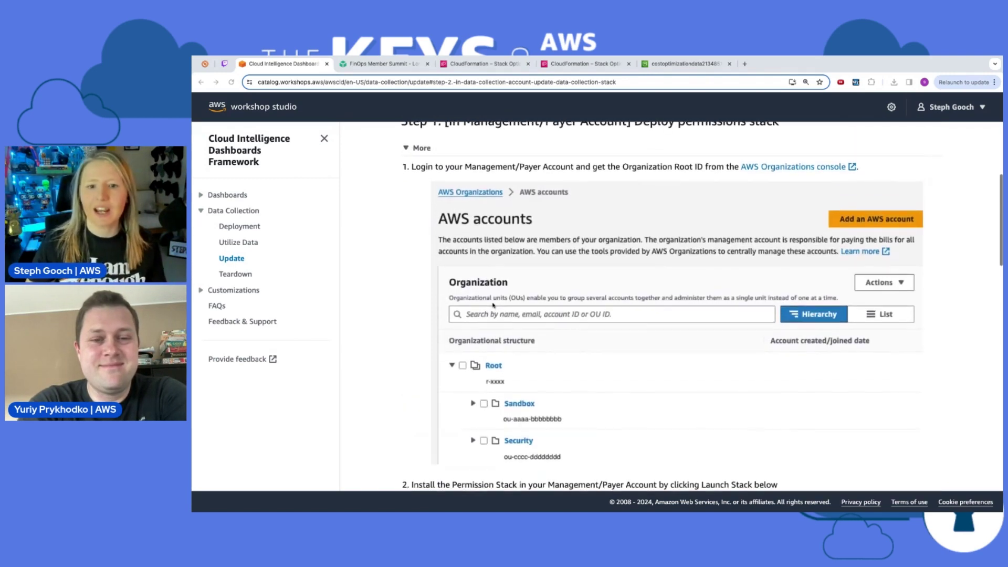
{"action": "scroll", "coordinate": [493, 306], "scroll_direction": "down", "scroll_amount": 6}
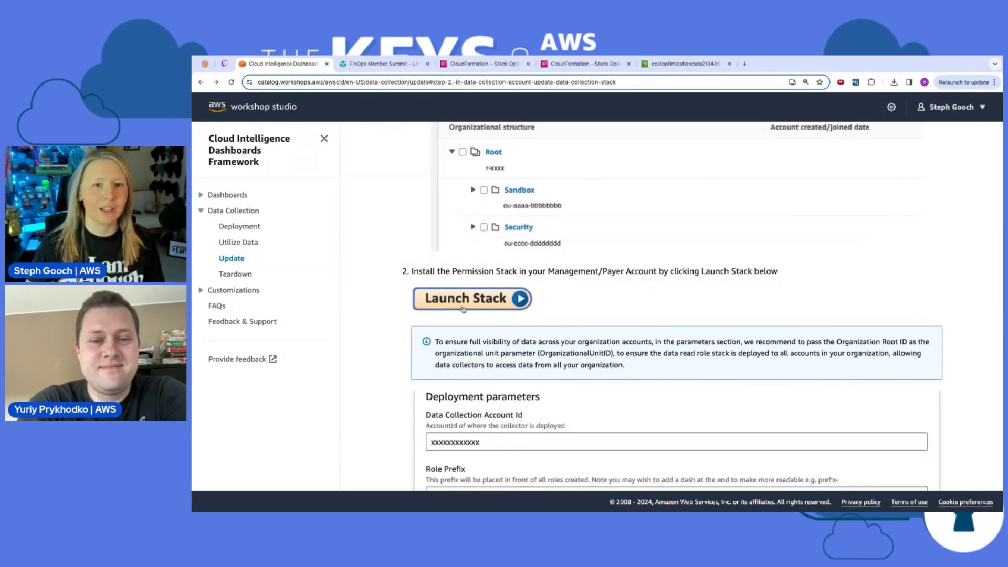
{"action": "left_click", "coordinate": [465, 300]}
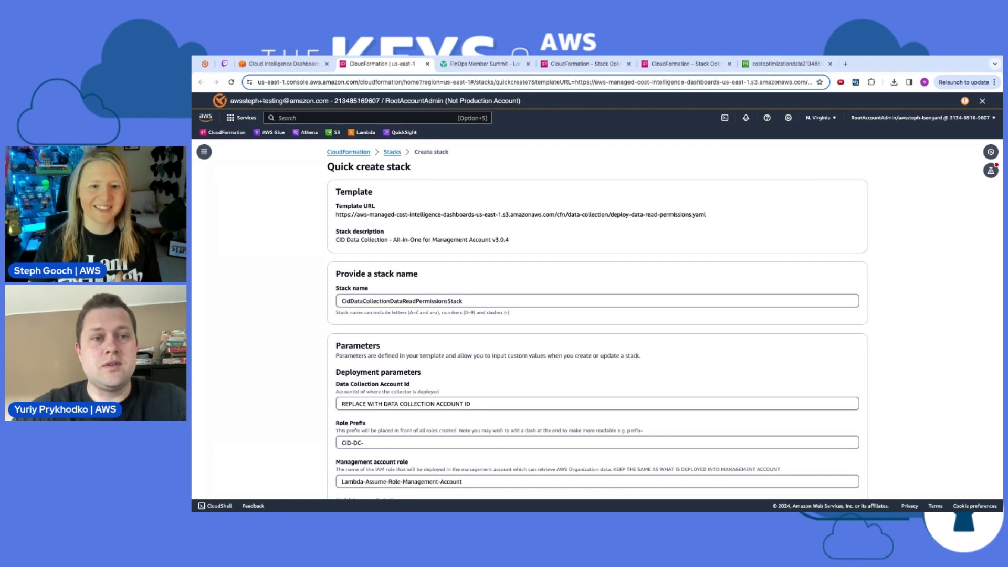
Step: Switch to the existing CloudFormation stacks and view the overview of OptimizationManagementDataRoleStack
{"action": "left_click", "coordinate": [591, 65]}
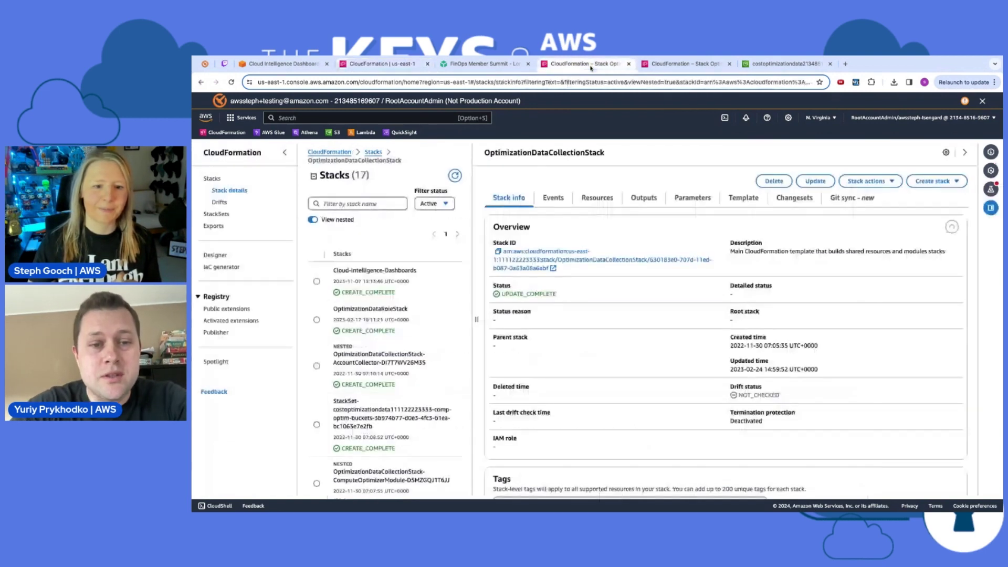
{"action": "scroll", "coordinate": [387, 375], "scroll_direction": "down", "scroll_amount": 5}
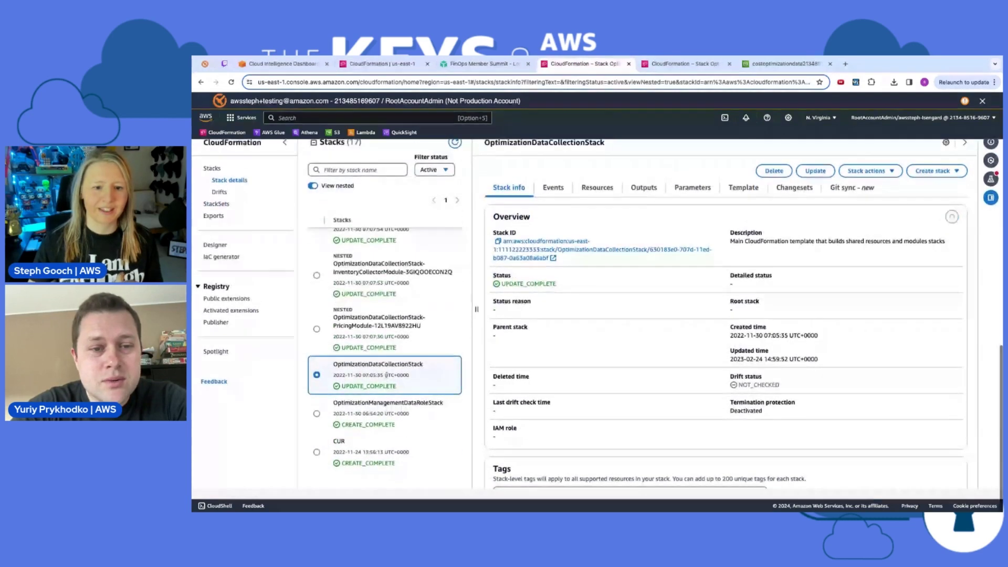
{"action": "left_click", "coordinate": [429, 420]}
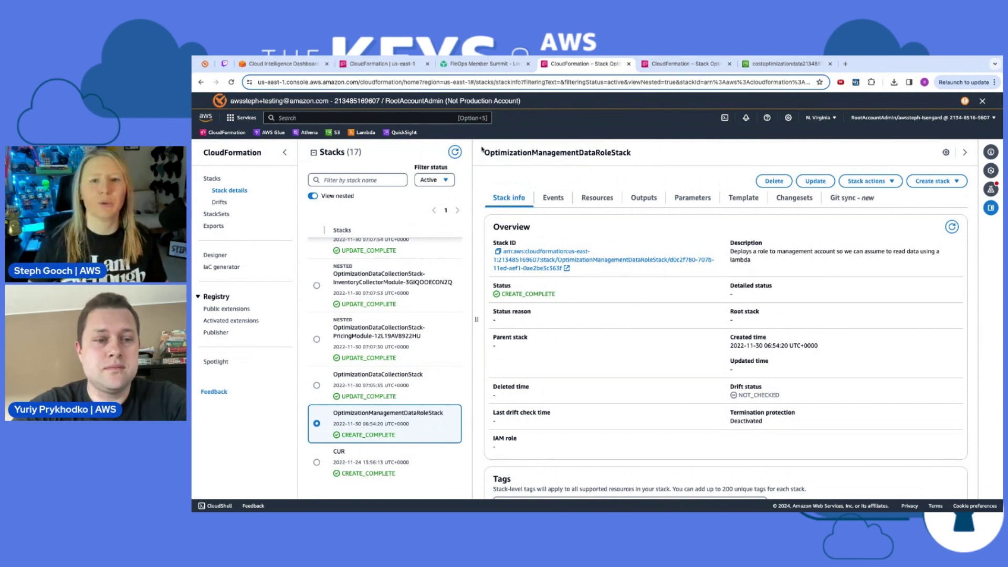
Step: Return to the Quick create stack form, highlight the CidDataCollection prefix in the stack name and enlarge the page for reading
{"action": "left_click", "coordinate": [386, 66]}
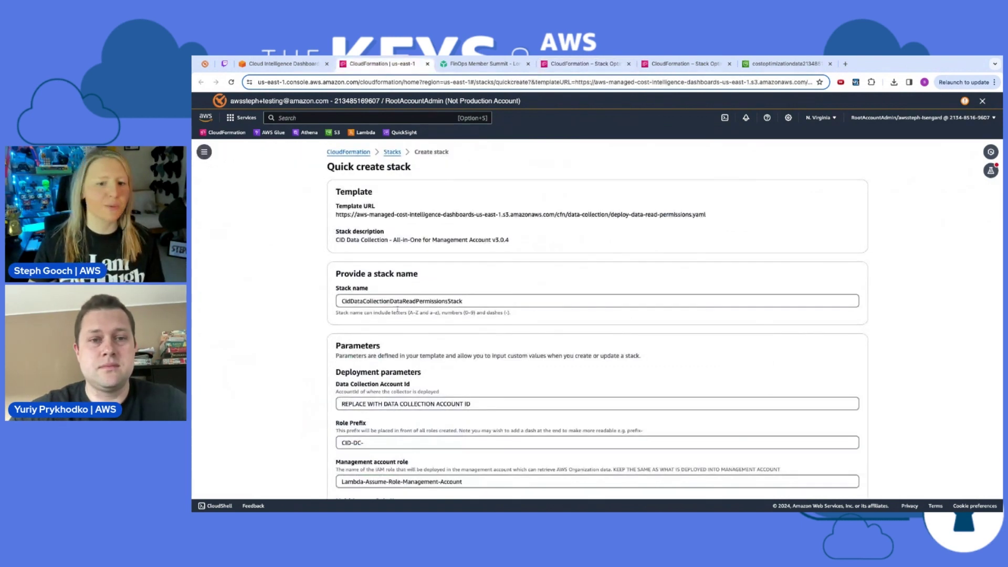
{"action": "key", "text": "shift+Right"}
{"action": "key", "text": "shift+Right"}
{"action": "key", "text": "shift+Right"}
{"action": "key", "text": "shift+Right"}
{"action": "key", "text": "shift+Right"}
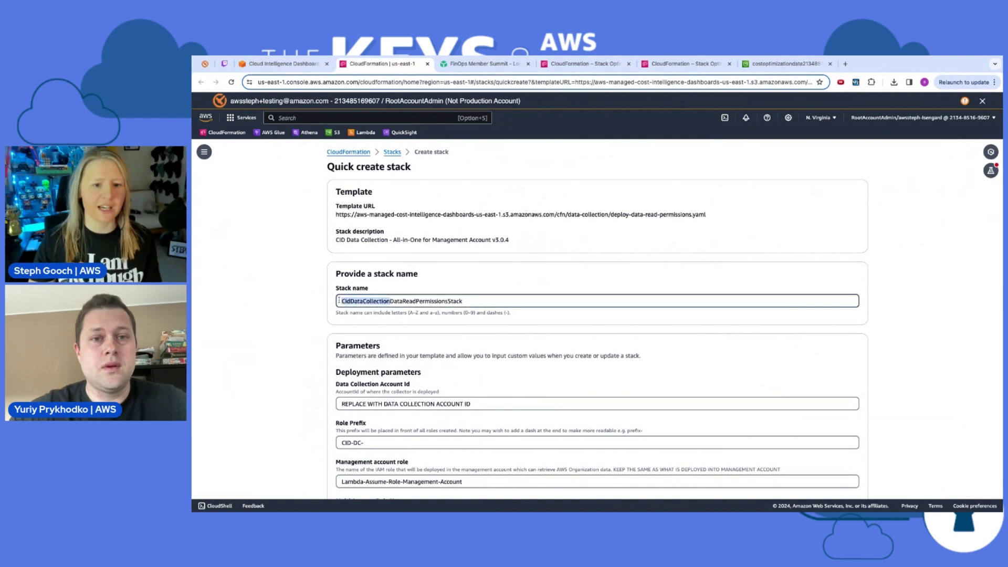
{"action": "left_click", "coordinate": [382, 301]}
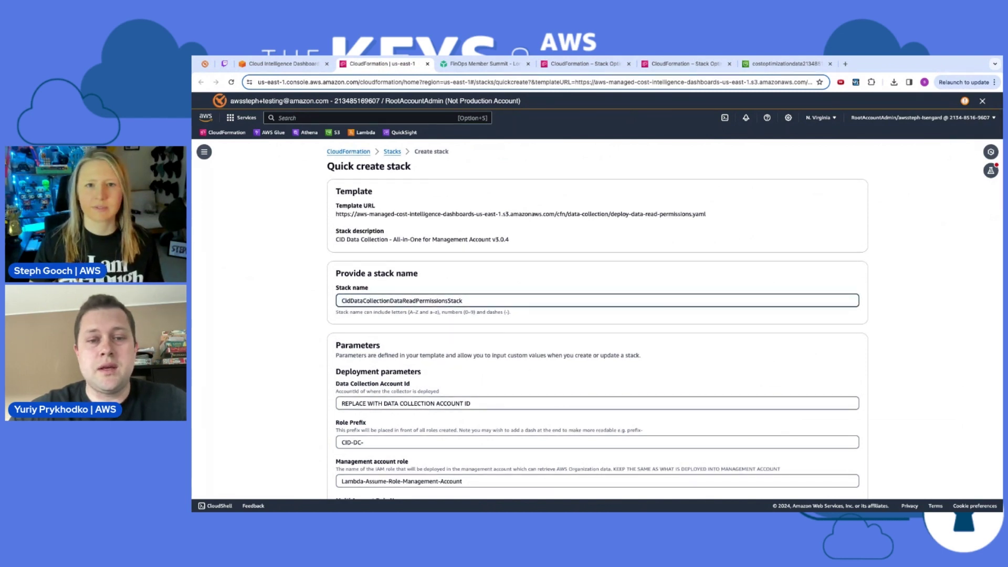
{"action": "key", "text": "super+plus"}
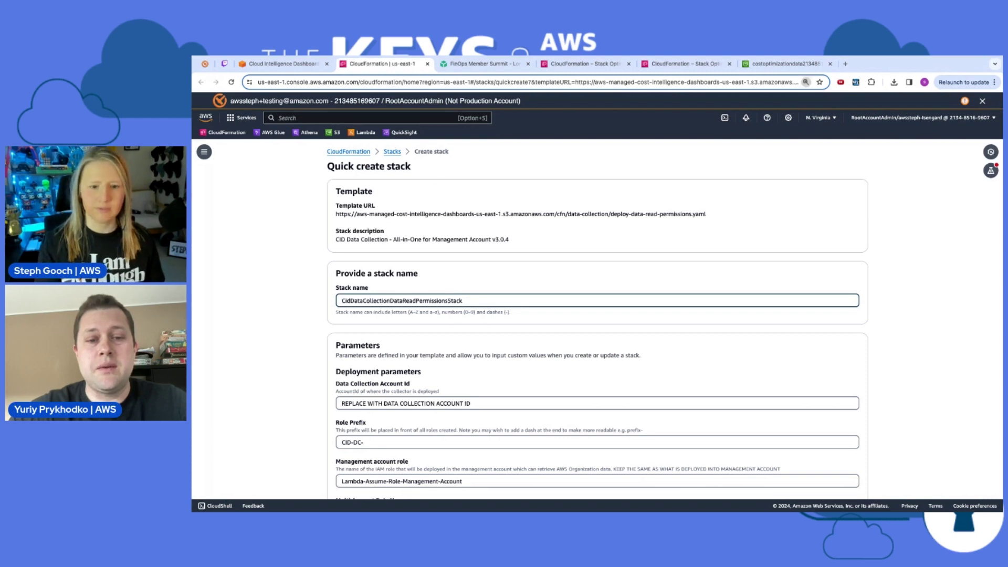
{"action": "scroll", "coordinate": [598, 296], "scroll_direction": "down", "scroll_amount": 1}
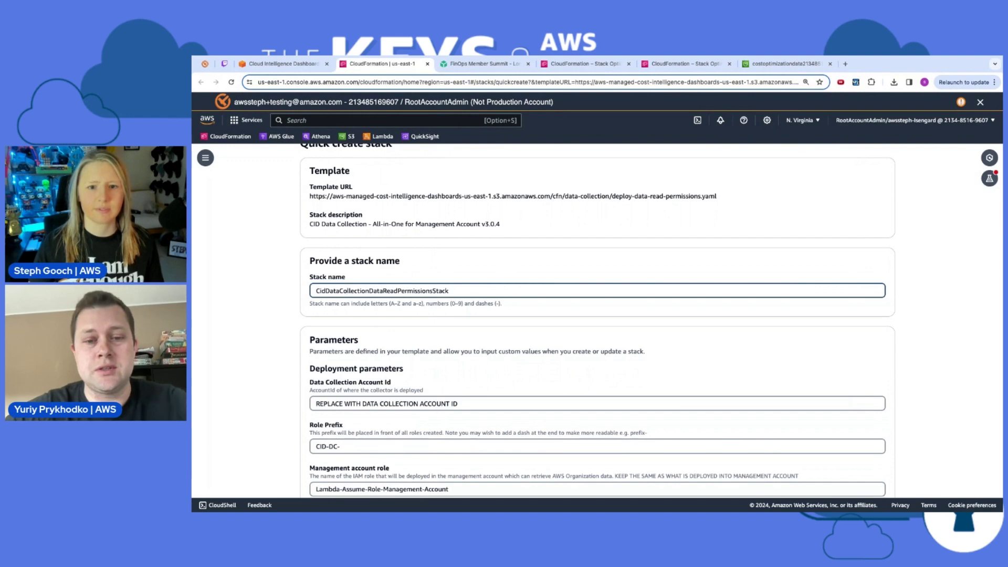
Step: Copy the account ID from the account details and enter it as the Data Collection Account Id
{"action": "scroll", "coordinate": [598, 315], "scroll_direction": "down", "scroll_amount": 4}
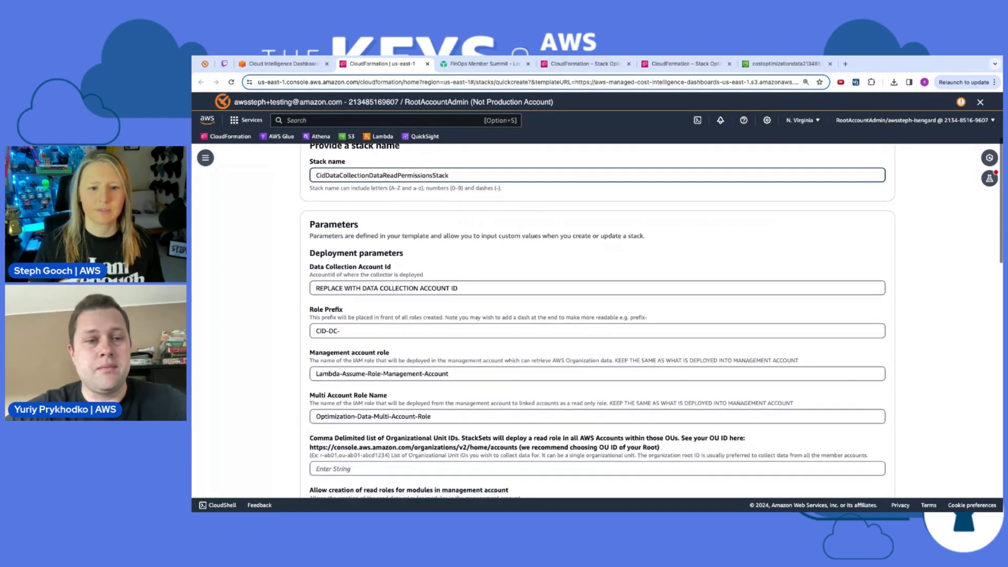
{"action": "left_click", "coordinate": [977, 121]}
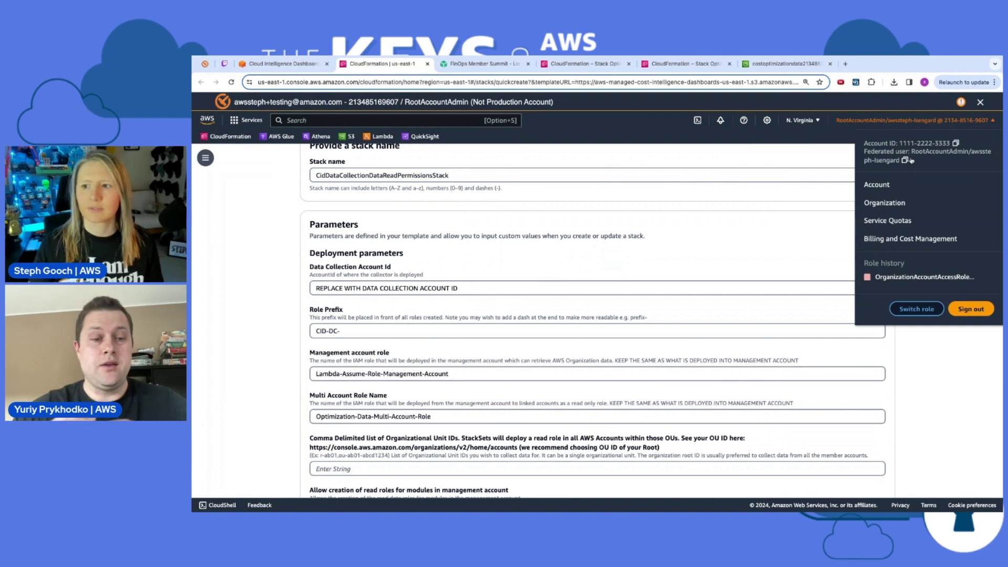
{"action": "left_click", "coordinate": [456, 290]}
{"action": "left_click_drag", "start_coordinate": [456, 290], "coordinate": [247, 289]}
{"action": "key", "text": "super+v"}
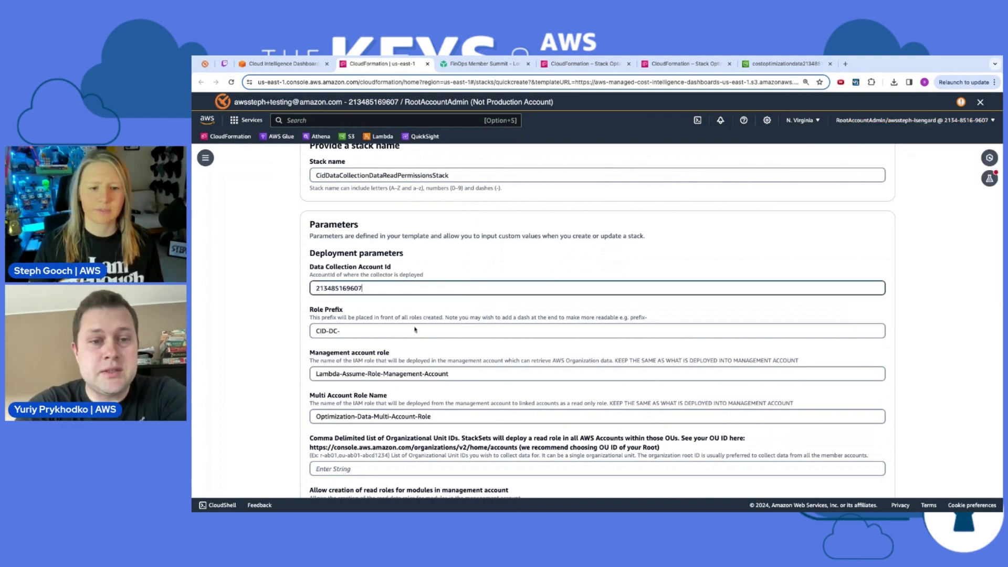
Step: Copy the Root ID from the AWS Organizations accounts page and enter it in the stack's Organizational Unit IDs parameter
{"action": "scroll", "coordinate": [415, 329], "scroll_direction": "down", "scroll_amount": 5}
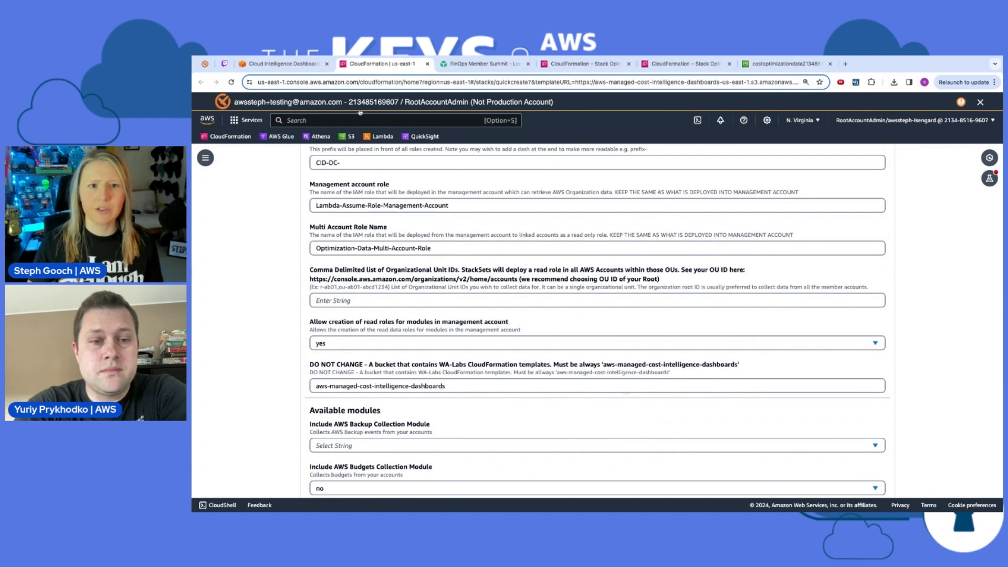
{"action": "left_click", "coordinate": [937, 128]}
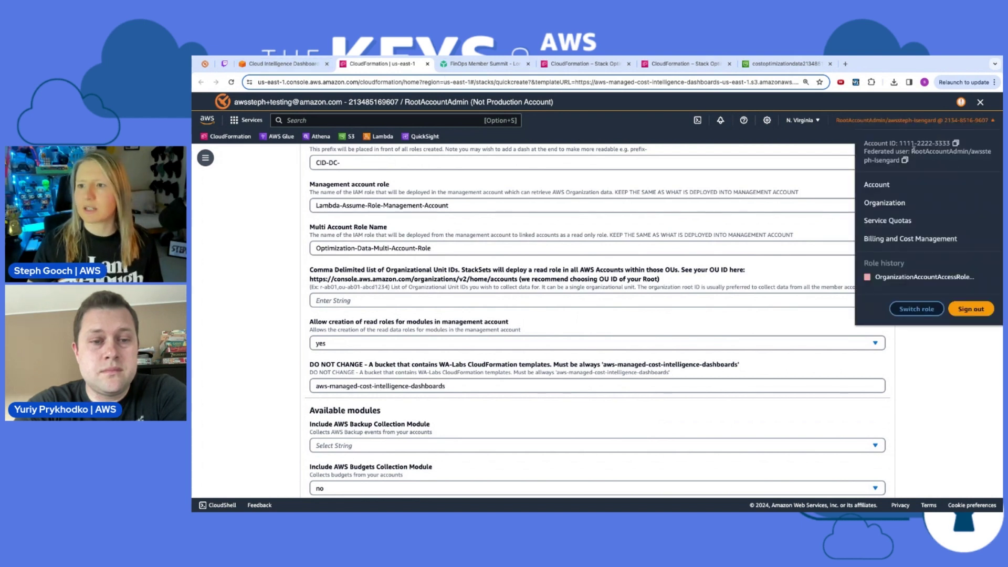
{"action": "left_click", "coordinate": [889, 207]}
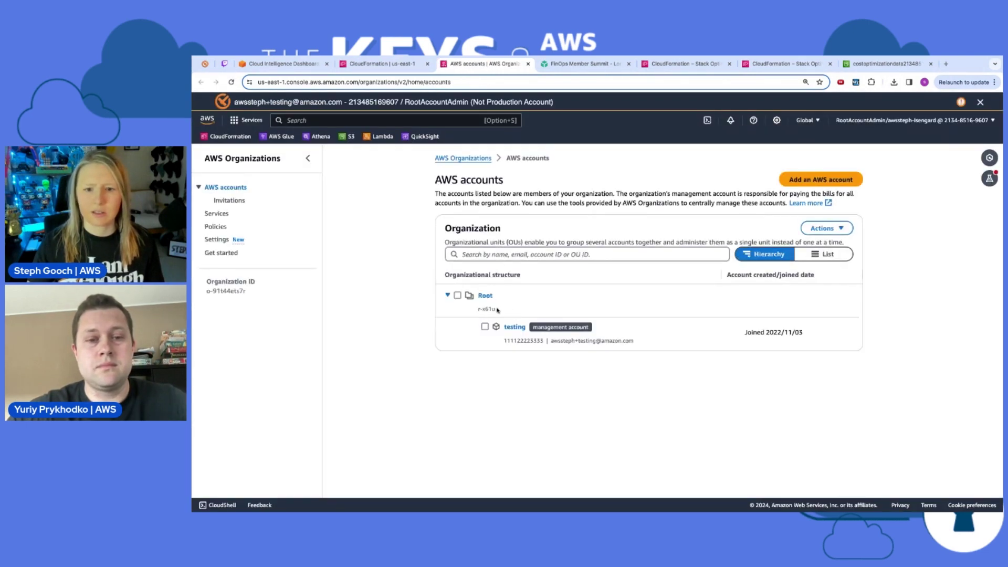
{"action": "double_click", "coordinate": [487, 310]}
{"action": "key", "text": "ctrl+c"}
{"action": "left_click", "coordinate": [392, 62]}
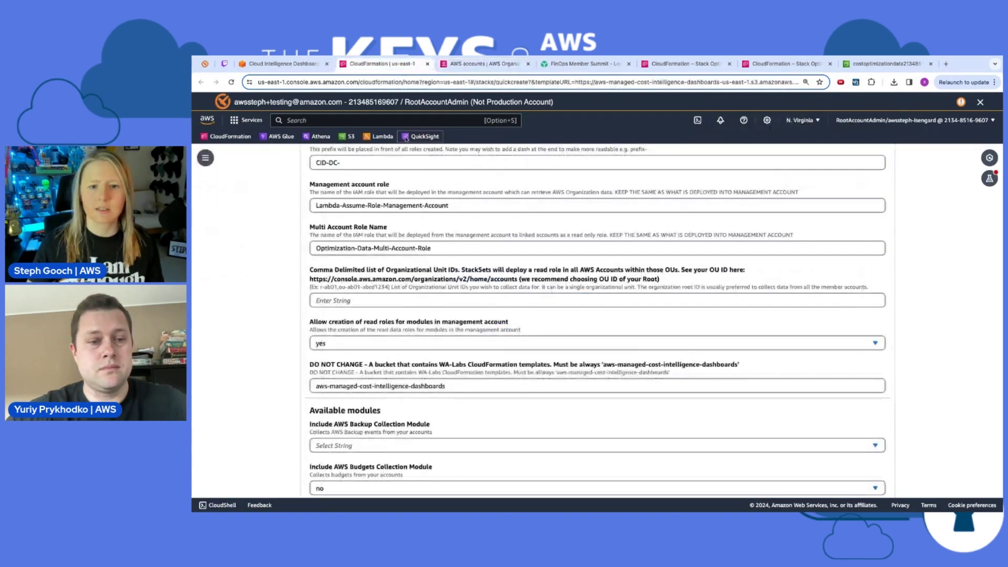
{"action": "left_click", "coordinate": [395, 298]}
{"action": "key", "text": "ctrl+v"}
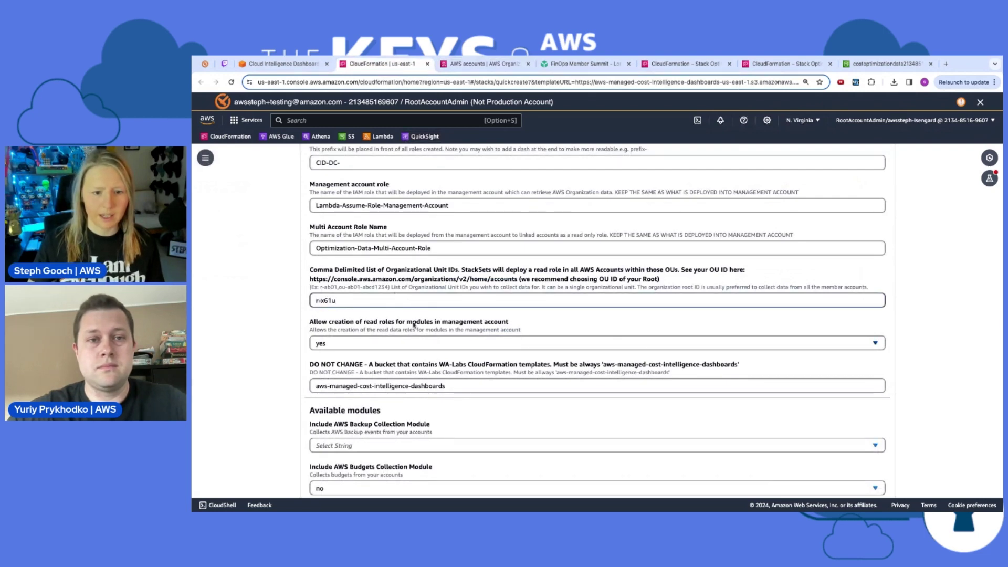
Step: Set the AWS Backup, AWS Budgets, AWS Compute Optimizer and Cost Anomalies collection modules to yes
{"action": "scroll", "coordinate": [414, 325], "scroll_direction": "down", "scroll_amount": 3}
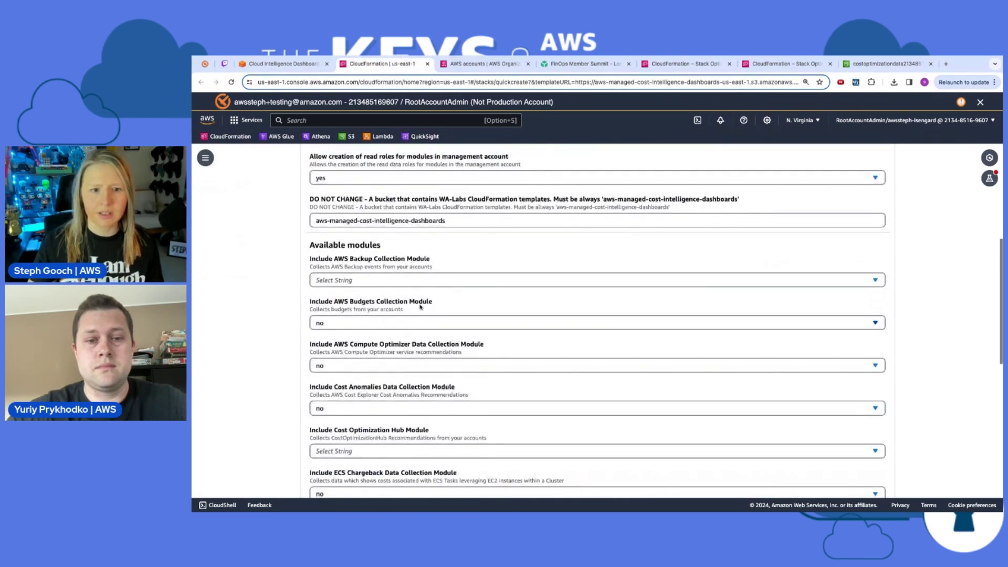
{"action": "scroll", "coordinate": [422, 286], "scroll_direction": "down", "scroll_amount": 1}
{"action": "left_click", "coordinate": [420, 259]}
{"action": "left_click", "coordinate": [404, 287]}
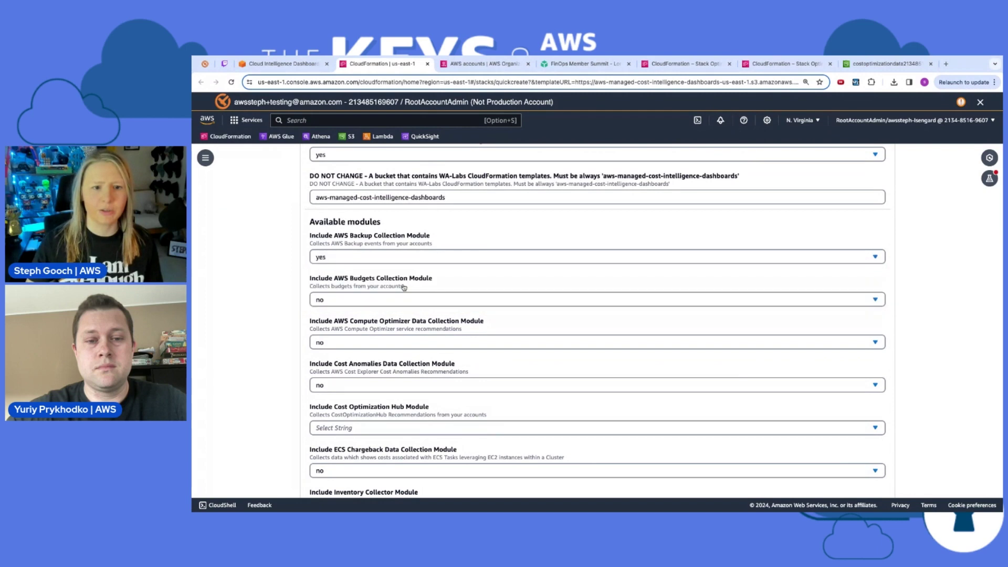
{"action": "left_click", "coordinate": [397, 305]}
{"action": "left_click", "coordinate": [387, 328]}
{"action": "left_click", "coordinate": [380, 342]}
{"action": "left_click", "coordinate": [378, 374]}
{"action": "scroll", "coordinate": [375, 367], "scroll_direction": "down", "scroll_amount": 1}
{"action": "left_click", "coordinate": [370, 367]}
{"action": "left_click", "coordinate": [370, 397]}
Step: Set the Cost Optimization Hub, ECS Chargeback, Inventory Collector and RDS Utilization modules to yes
{"action": "scroll", "coordinate": [369, 368], "scroll_direction": "down", "scroll_amount": 2}
{"action": "left_click", "coordinate": [369, 367]}
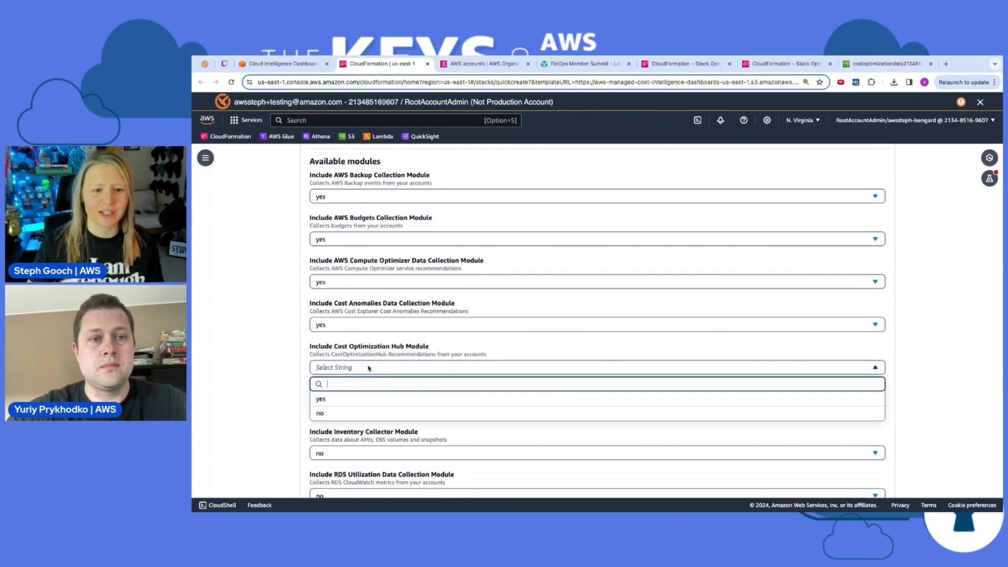
{"action": "left_click", "coordinate": [361, 397]}
{"action": "scroll", "coordinate": [360, 367], "scroll_direction": "down", "scroll_amount": 3}
{"action": "left_click", "coordinate": [359, 353]}
{"action": "left_click", "coordinate": [358, 384]}
{"action": "scroll", "coordinate": [358, 378], "scroll_direction": "down", "scroll_amount": 1}
{"action": "left_click", "coordinate": [357, 369]}
{"action": "left_click", "coordinate": [356, 401]}
{"action": "scroll", "coordinate": [356, 409], "scroll_direction": "down", "scroll_amount": 3}
{"action": "left_click", "coordinate": [358, 362]}
{"action": "left_click", "coordinate": [357, 391]}
Step: Set the Rightsizing Recommendations, AWS Trusted Advisor and AWS TransitGateway collection modules to yes
{"action": "scroll", "coordinate": [357, 391], "scroll_direction": "down", "scroll_amount": 1}
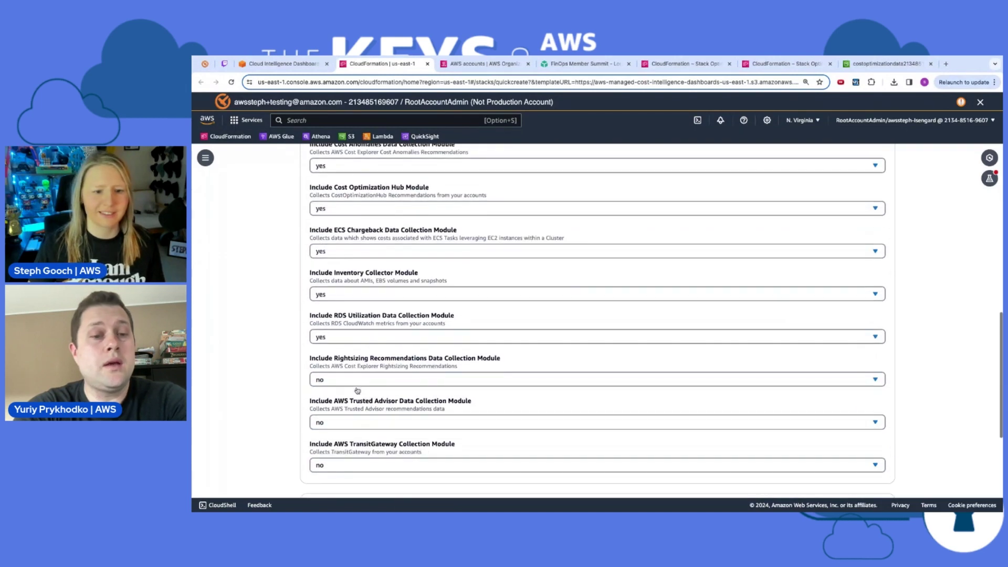
{"action": "left_click", "coordinate": [357, 380]}
{"action": "left_click", "coordinate": [356, 409]}
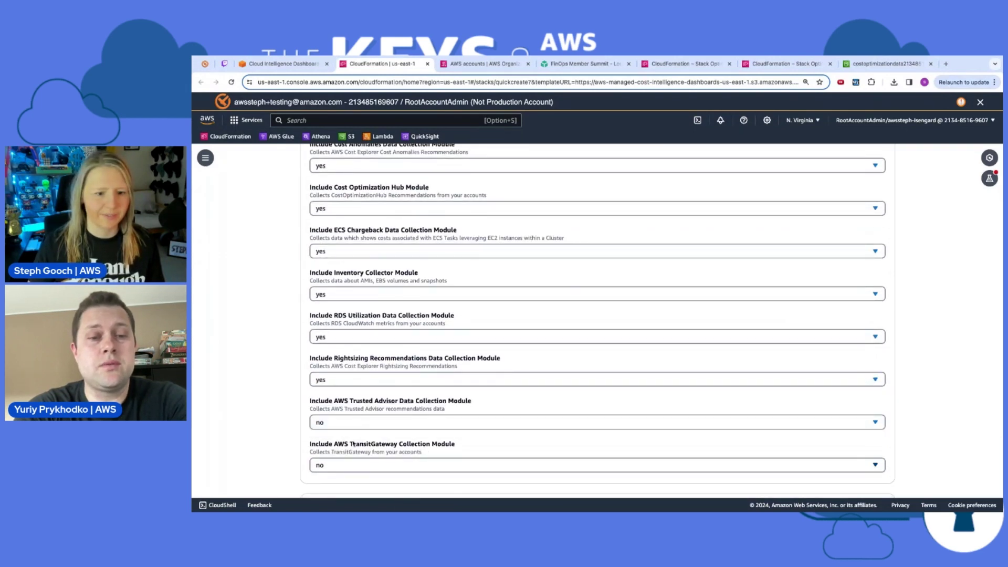
{"action": "left_click", "coordinate": [355, 425]}
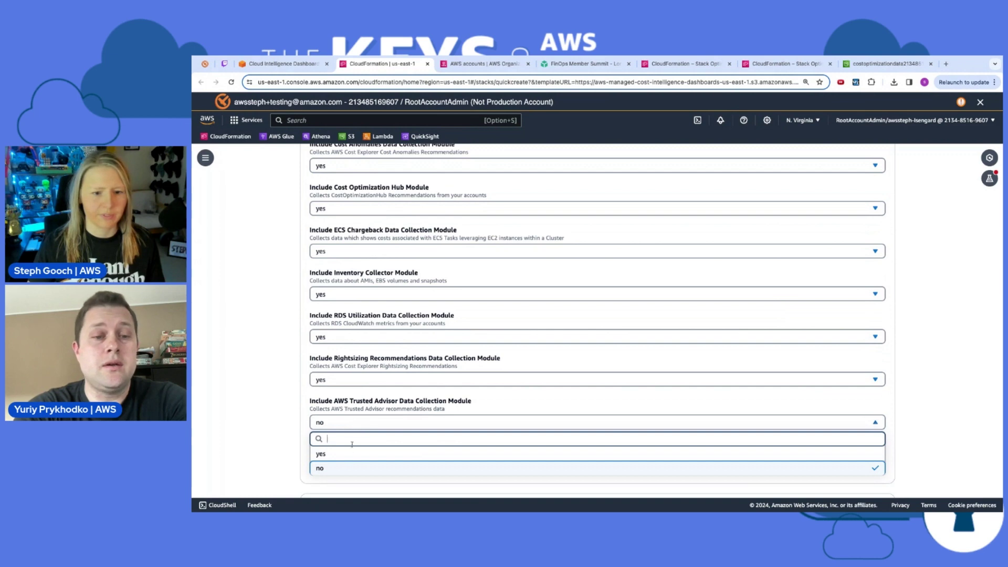
{"action": "left_click", "coordinate": [349, 457]}
{"action": "left_click", "coordinate": [348, 466]}
{"action": "left_click", "coordinate": [348, 441]}
Step: Acknowledge the customised-name IAM resources and CAPABILITY_AUTO_EXPAND capabilities and create the stack
{"action": "scroll", "coordinate": [348, 440], "scroll_direction": "down", "scroll_amount": 3}
{"action": "scroll", "coordinate": [348, 440], "scroll_direction": "down", "scroll_amount": 3}
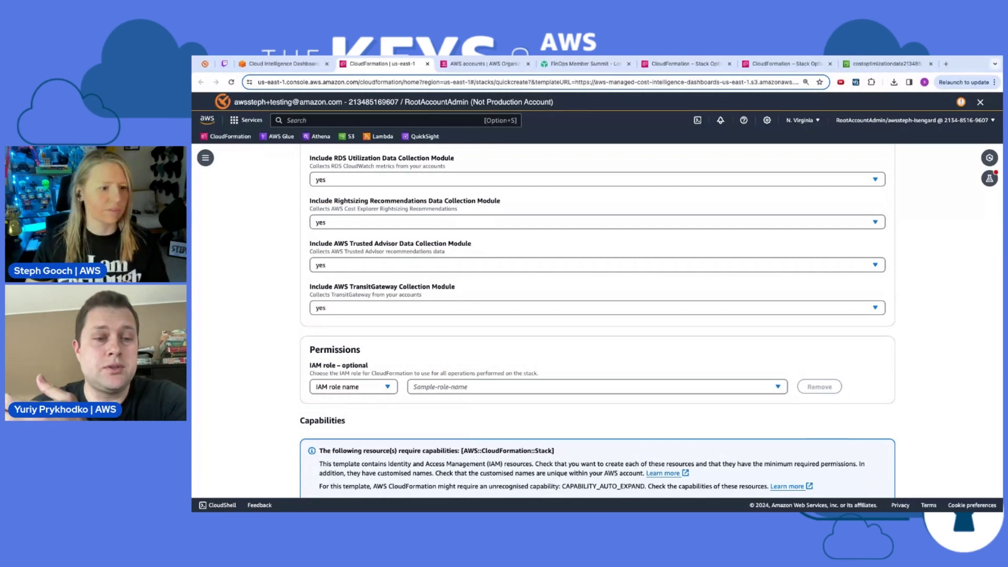
{"action": "scroll", "coordinate": [331, 442], "scroll_direction": "down", "scroll_amount": 3}
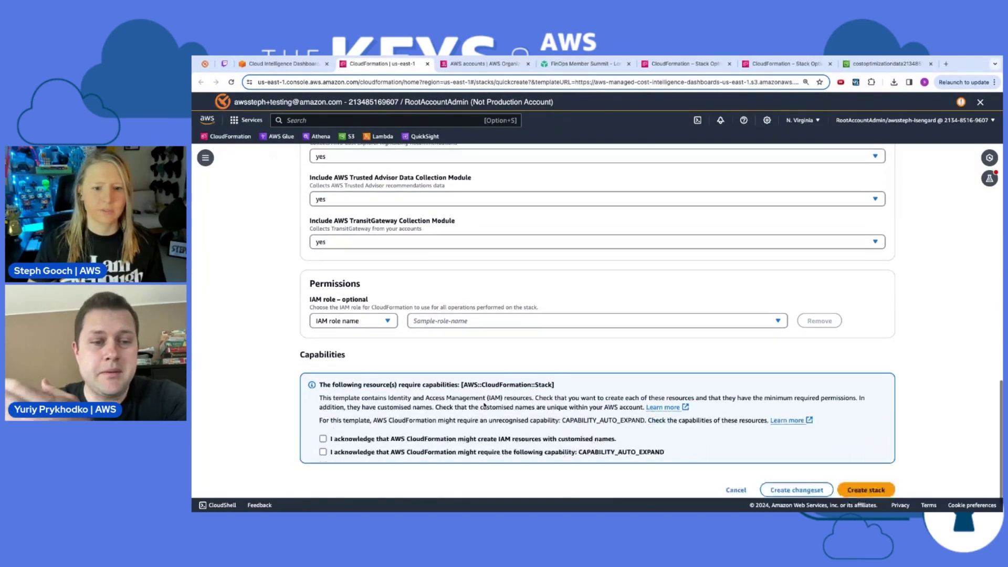
{"action": "left_click", "coordinate": [323, 421]}
{"action": "left_click", "coordinate": [323, 434]}
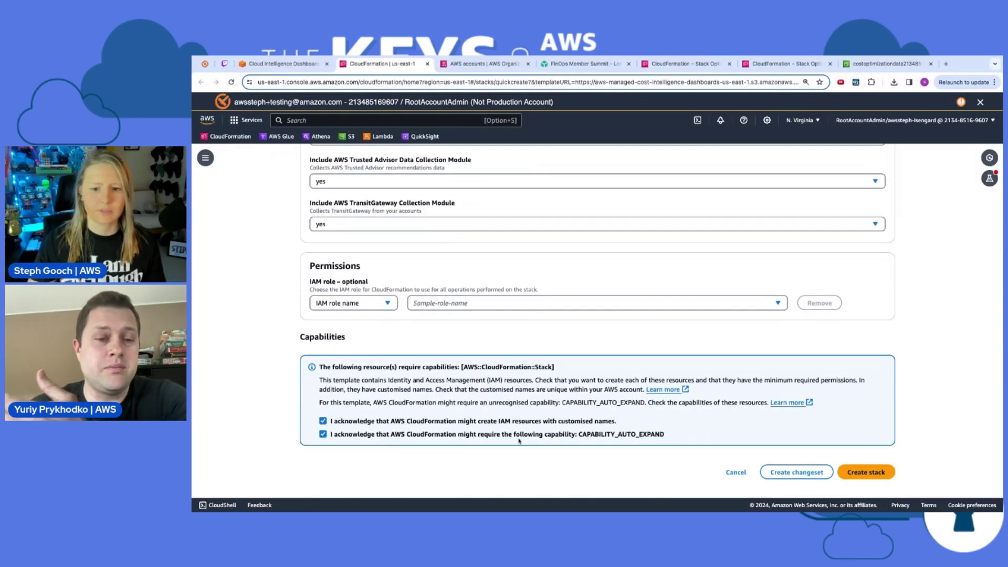
{"action": "left_click", "coordinate": [849, 473]}
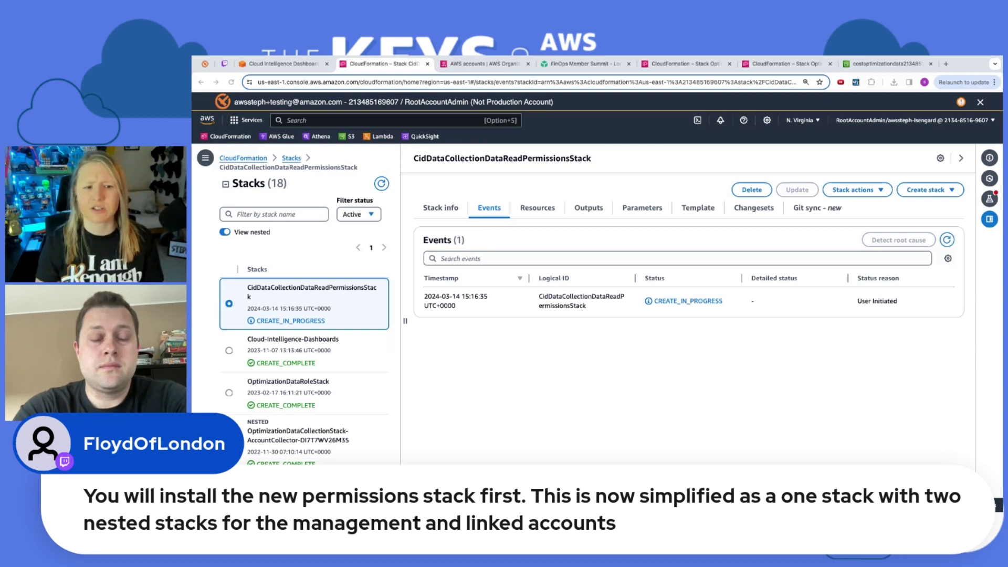
Step: Refresh and review the events of CidDataCollectionDataReadPermissionsStack to follow its creation
{"action": "left_click", "coordinate": [948, 243]}
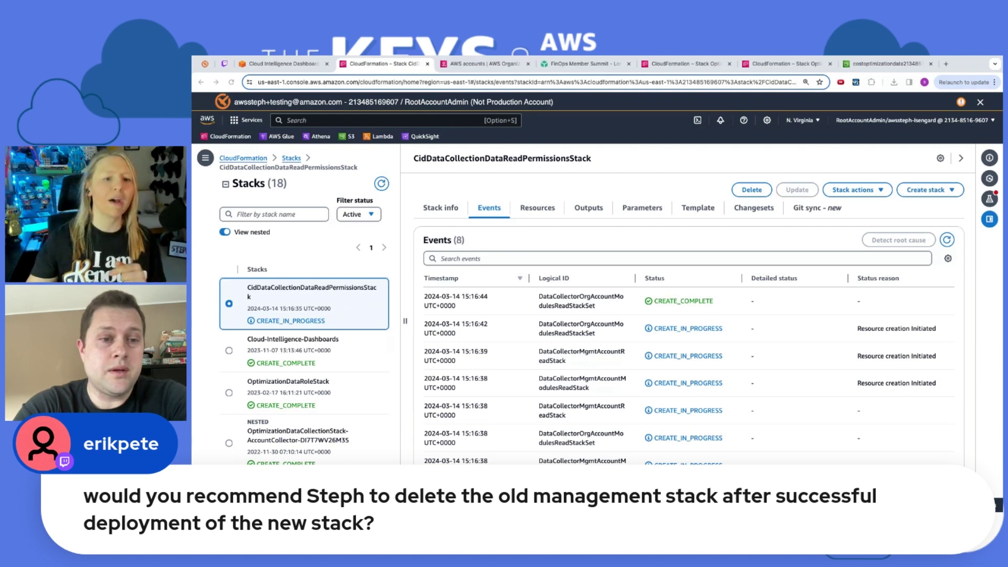
{"action": "scroll", "coordinate": [364, 357], "scroll_direction": "down", "scroll_amount": 5}
{"action": "scroll", "coordinate": [360, 360], "scroll_direction": "down", "scroll_amount": 3}
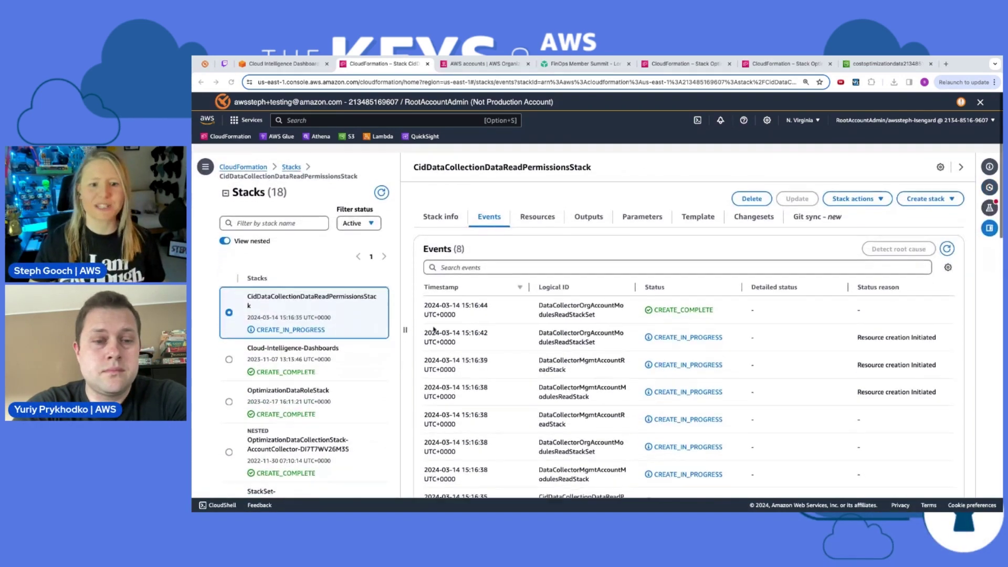
{"action": "left_click", "coordinate": [946, 240]}
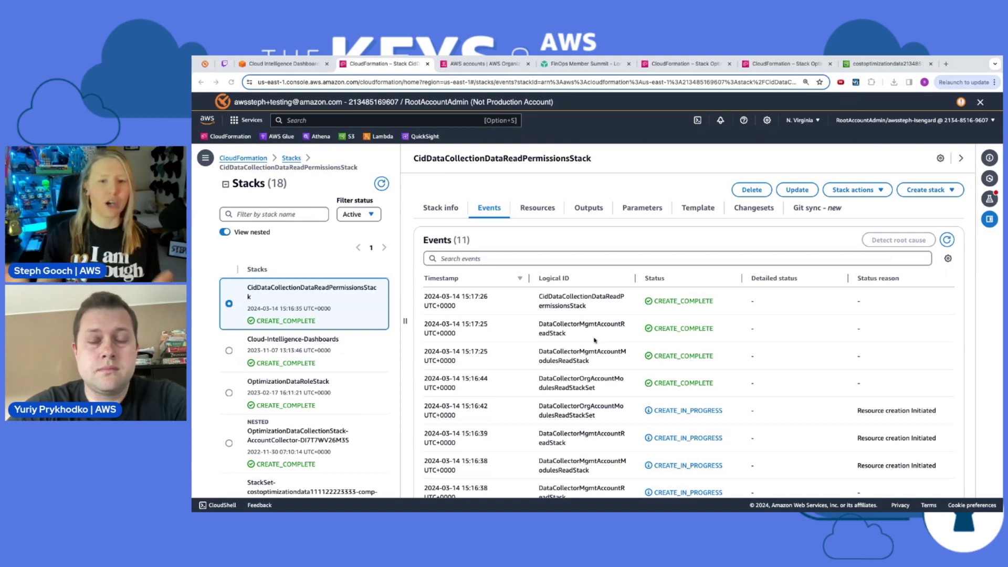
Step: Examine the resources created by CidDataCollectionDataReadPermissionsStack and the list of existing stacks
{"action": "left_click", "coordinate": [534, 217]}
{"action": "scroll", "coordinate": [687, 251], "scroll_direction": "down", "scroll_amount": 1}
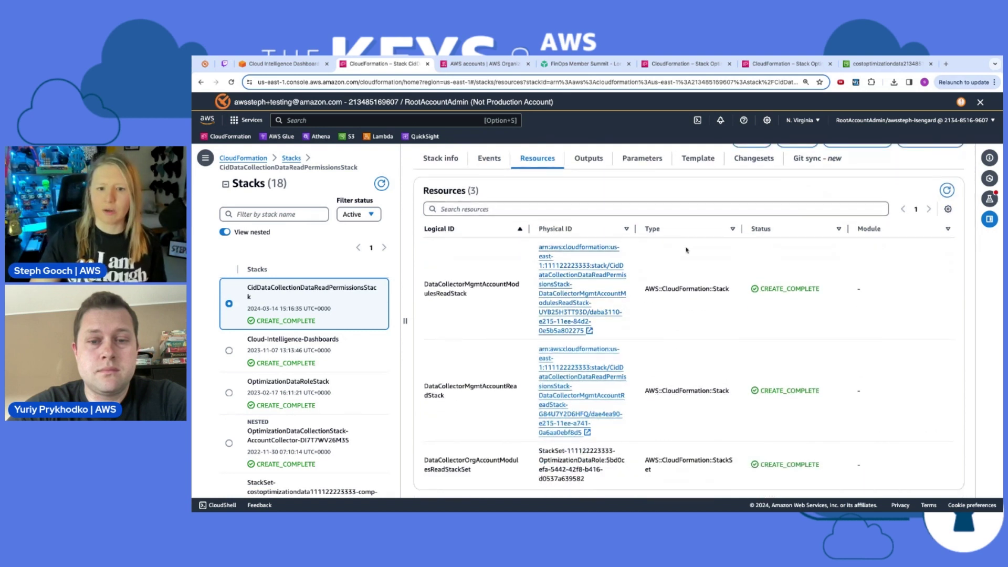
{"action": "scroll", "coordinate": [687, 250], "scroll_direction": "down", "scroll_amount": 2}
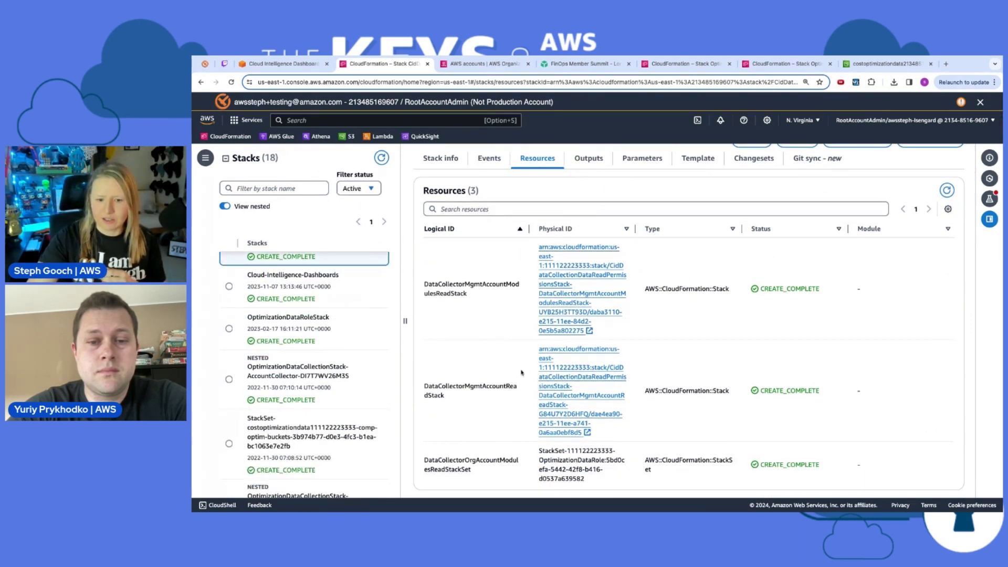
{"action": "scroll", "coordinate": [482, 322], "scroll_direction": "up", "scroll_amount": 1}
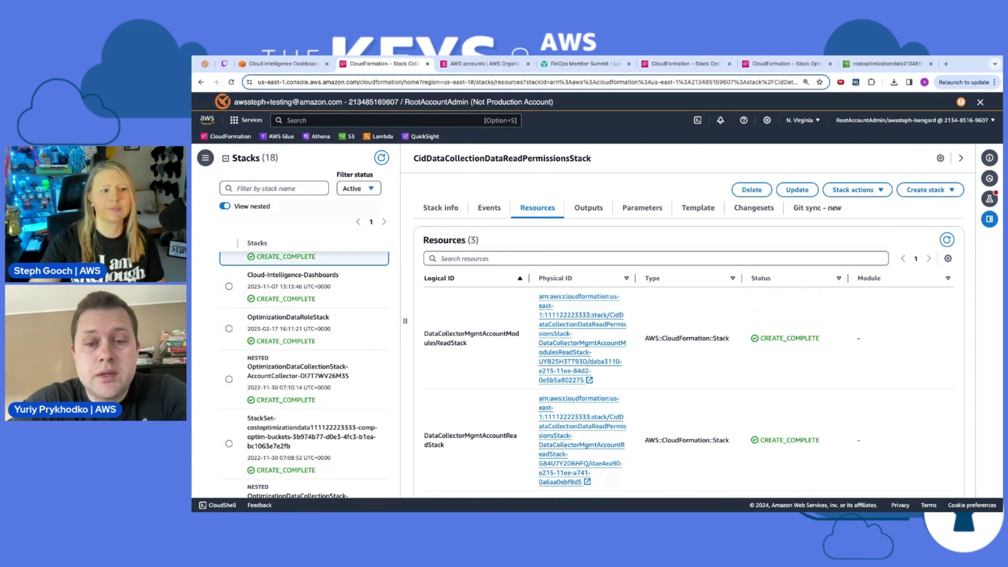
{"action": "scroll", "coordinate": [482, 346], "scroll_direction": "down", "scroll_amount": 1}
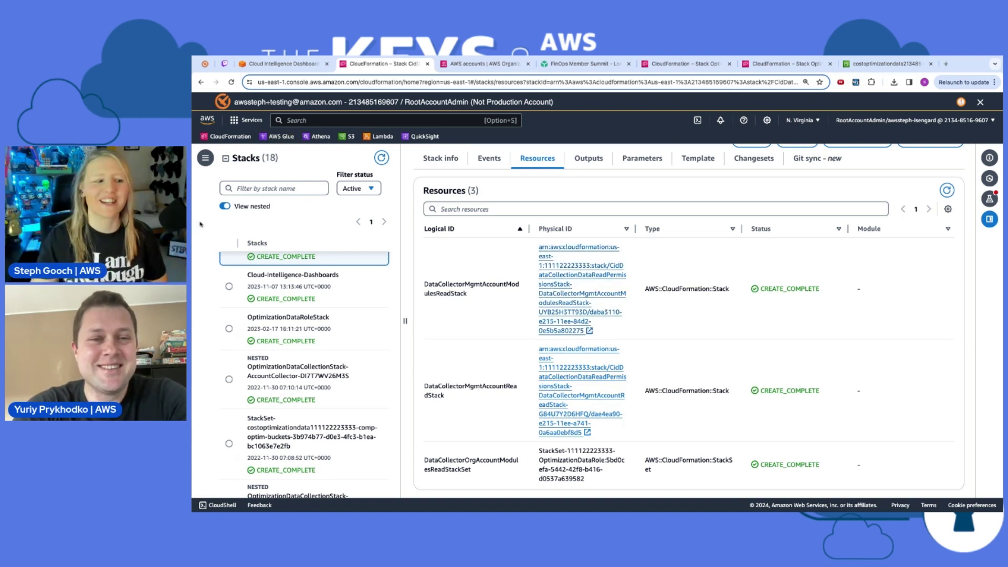
Step: Return to the workshop's Update page, collapse Step 1 and expand Step 2 for updating the Data Collection stack
{"action": "left_click", "coordinate": [283, 64]}
{"action": "scroll", "coordinate": [467, 207], "scroll_direction": "down", "scroll_amount": 10}
{"action": "scroll", "coordinate": [466, 207], "scroll_direction": "down", "scroll_amount": 6}
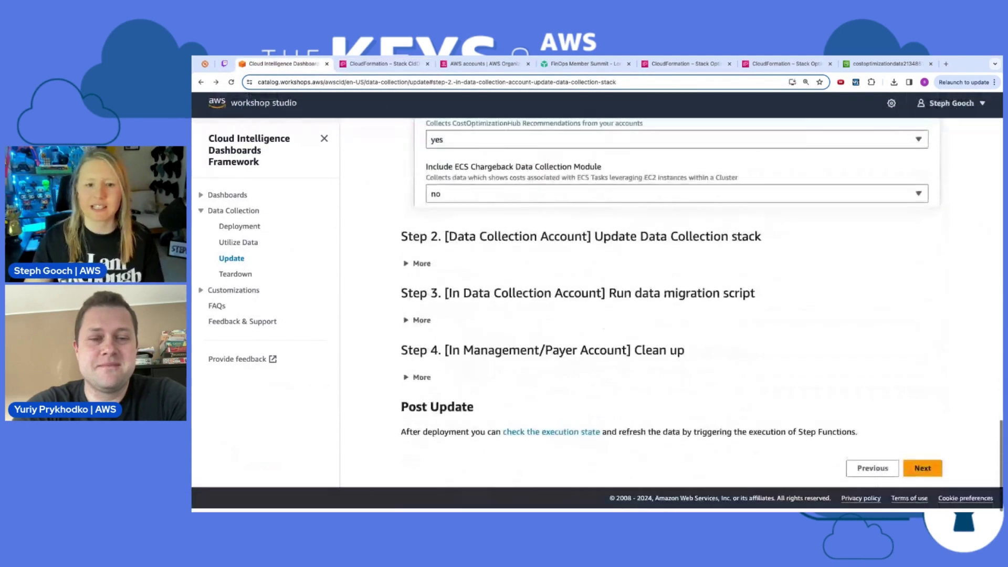
{"action": "scroll", "coordinate": [408, 262], "scroll_direction": "up", "scroll_amount": 12}
{"action": "scroll", "coordinate": [407, 262], "scroll_direction": "up", "scroll_amount": 10}
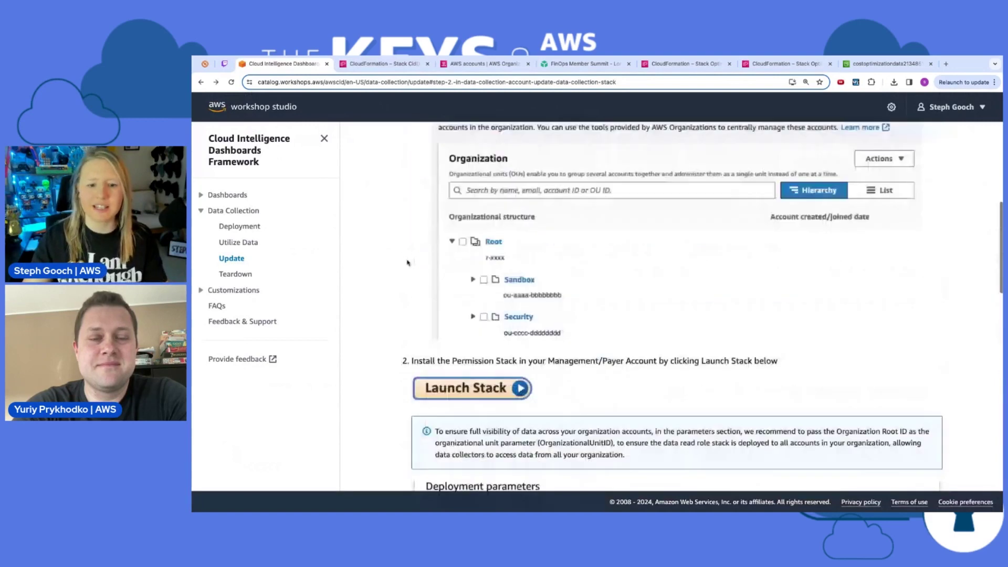
{"action": "left_click", "coordinate": [407, 270]}
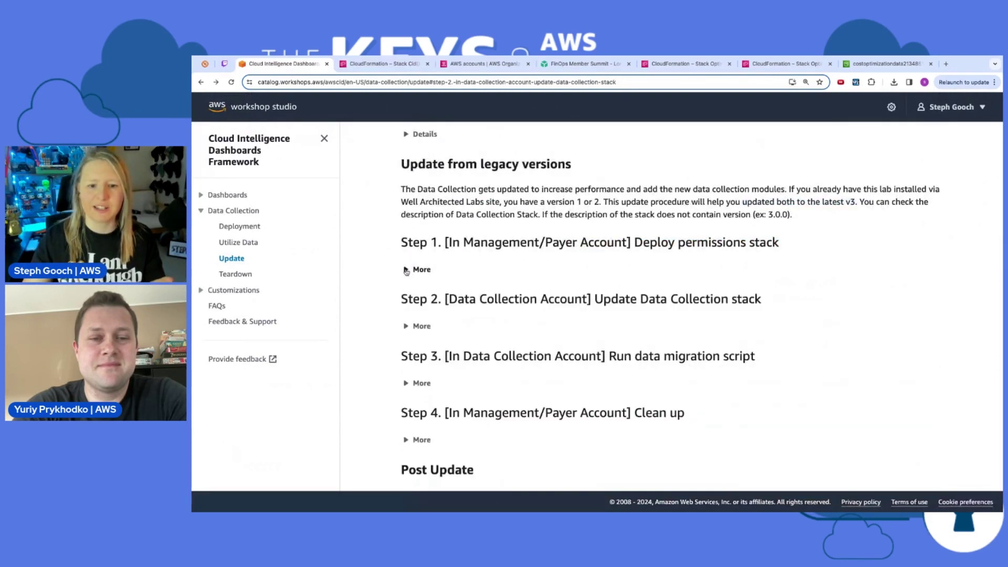
{"action": "left_click", "coordinate": [405, 326]}
{"action": "scroll", "coordinate": [403, 329], "scroll_direction": "down", "scroll_amount": 3}
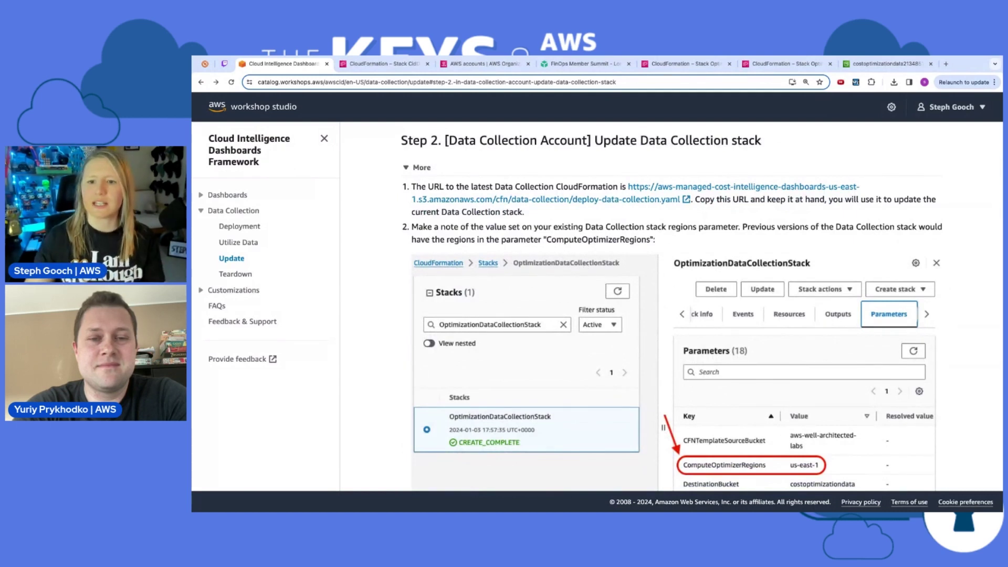
Step: Highlight the latest Data Collection template URL and read the Step 2 instructions on ComputeOptimizerRegions and finding the existing stack
{"action": "left_click_drag", "start_coordinate": [691, 200], "coordinate": [627, 187]}
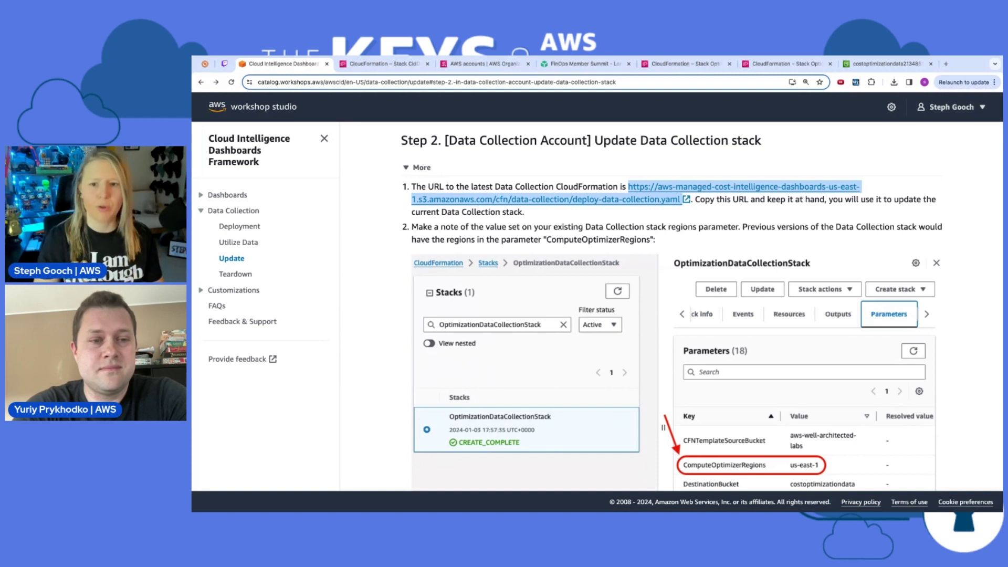
{"action": "scroll", "coordinate": [586, 254], "scroll_direction": "down", "scroll_amount": 1}
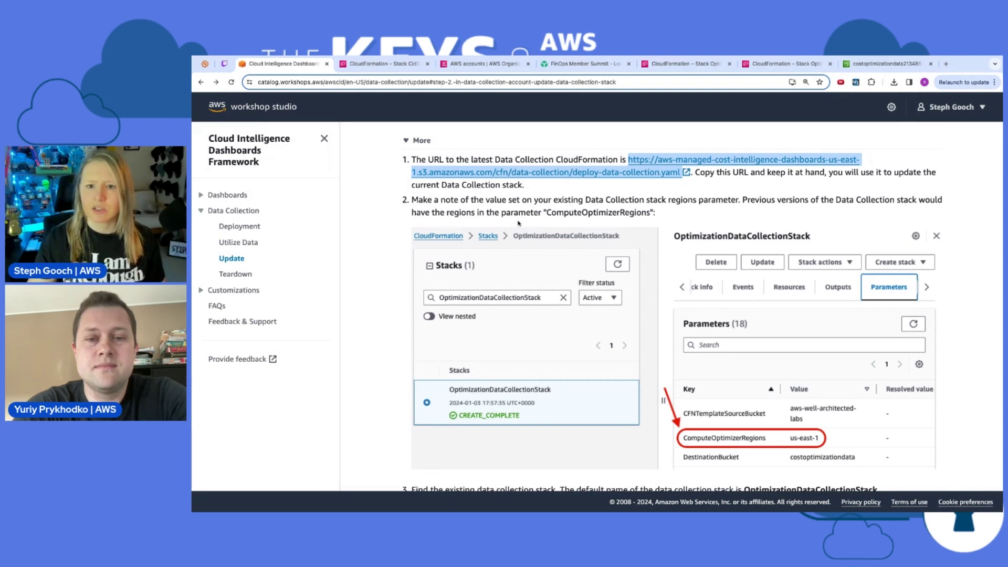
{"action": "scroll", "coordinate": [619, 224], "scroll_direction": "down", "scroll_amount": 3}
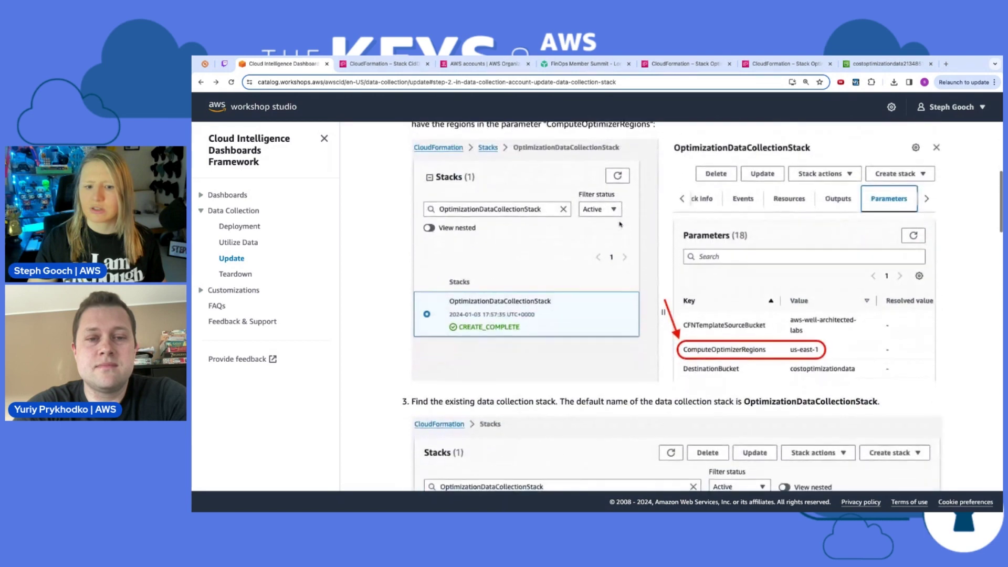
{"action": "scroll", "coordinate": [620, 224], "scroll_direction": "down", "scroll_amount": 2}
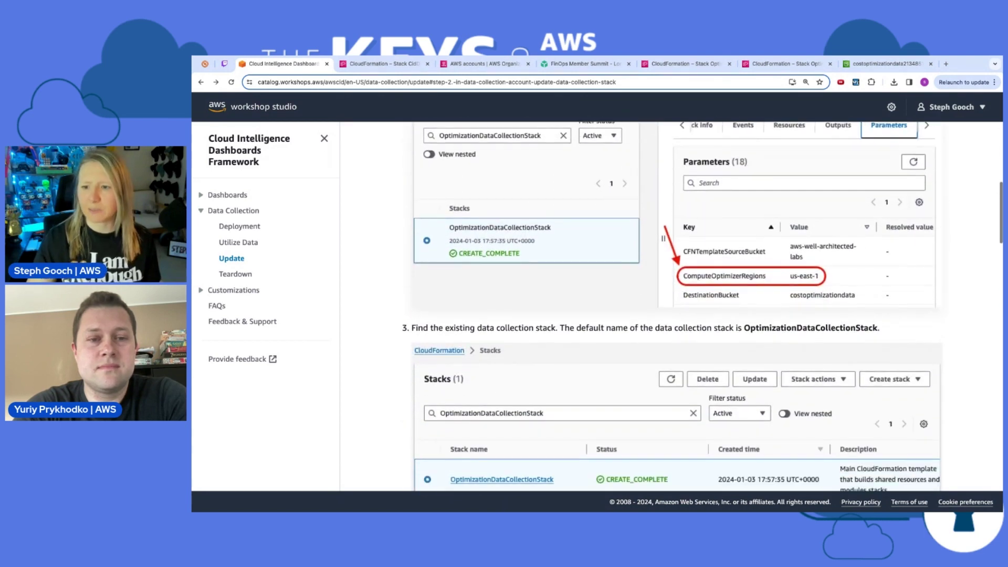
{"action": "scroll", "coordinate": [620, 224], "scroll_direction": "up", "scroll_amount": 1}
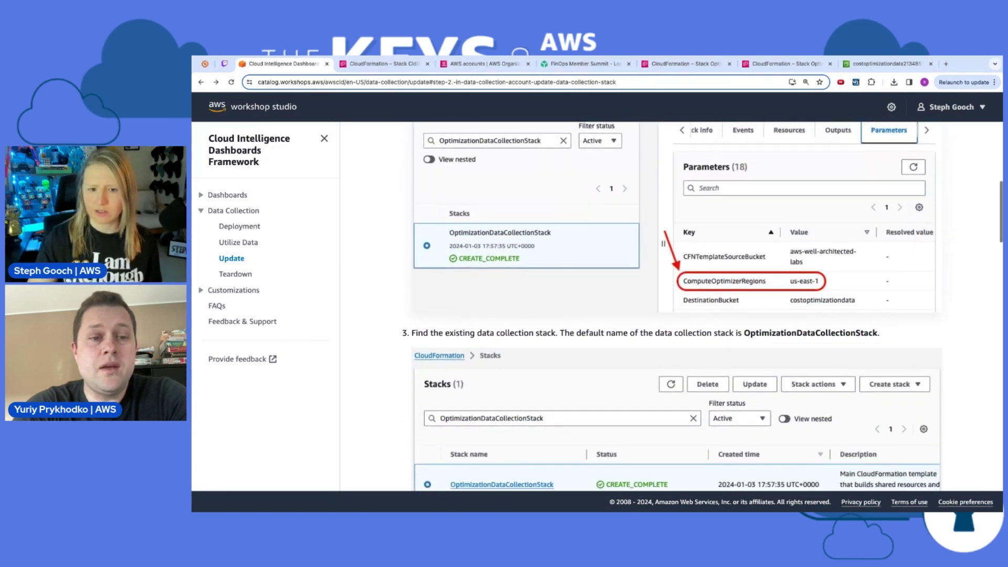
{"action": "scroll", "coordinate": [433, 135], "scroll_direction": "down", "scroll_amount": 1}
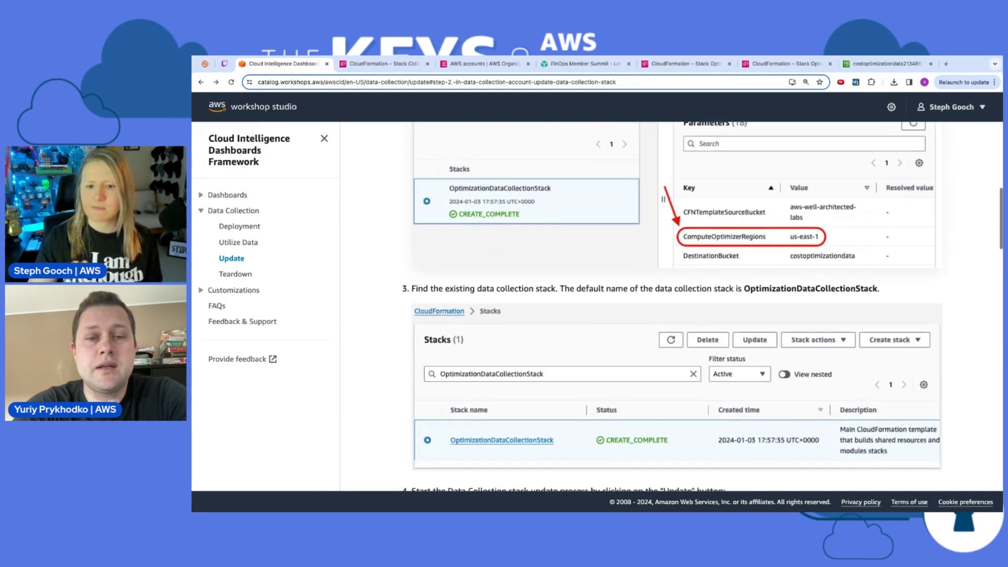
Step: Find OptimizationDataCollectionStack among the CloudFormation stacks and open its parameters
{"action": "left_click", "coordinate": [383, 63]}
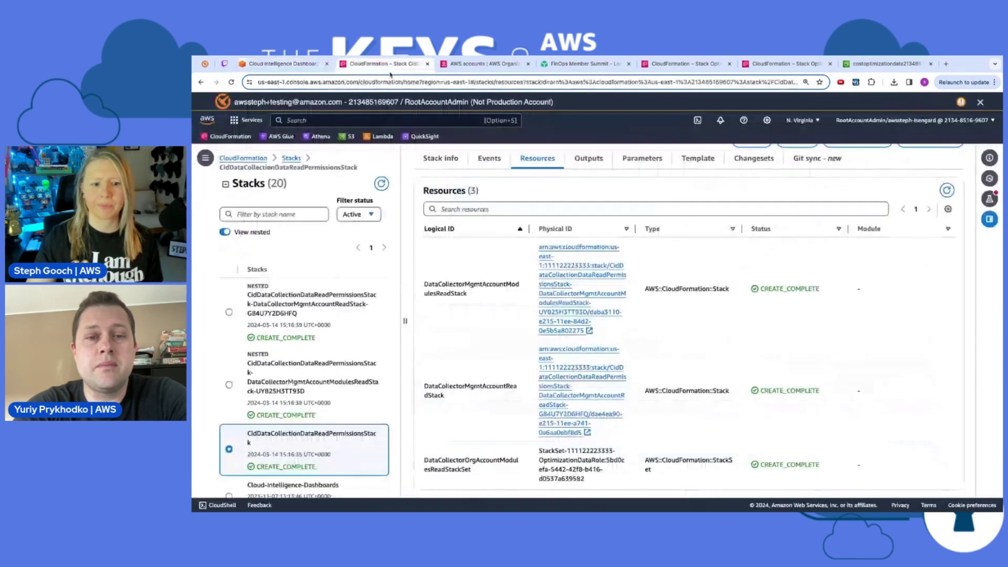
{"action": "scroll", "coordinate": [332, 367], "scroll_direction": "down", "scroll_amount": 3}
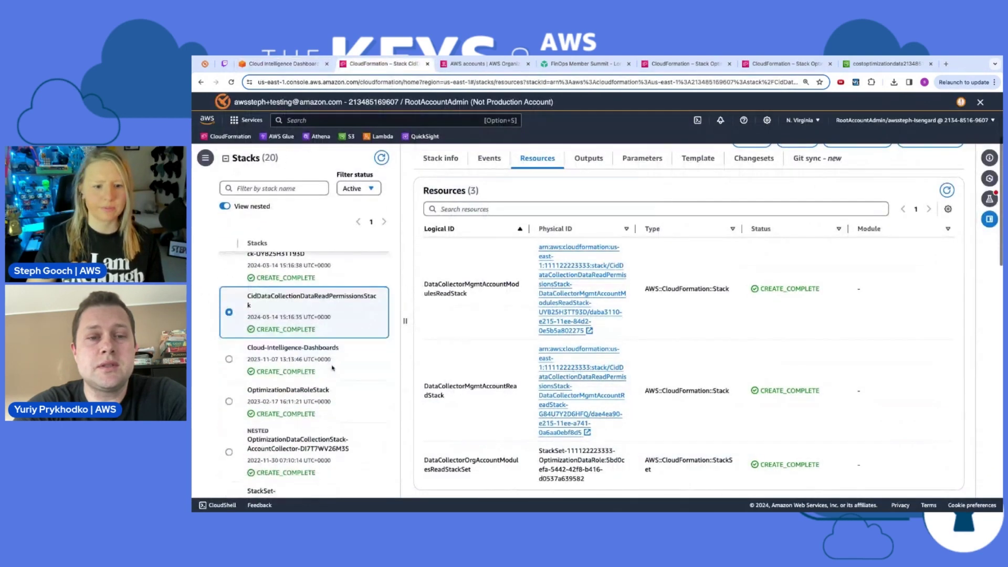
{"action": "left_click", "coordinate": [330, 418]}
{"action": "scroll", "coordinate": [336, 399], "scroll_direction": "down", "scroll_amount": 5}
{"action": "left_click", "coordinate": [345, 373]}
{"action": "left_click", "coordinate": [642, 211]}
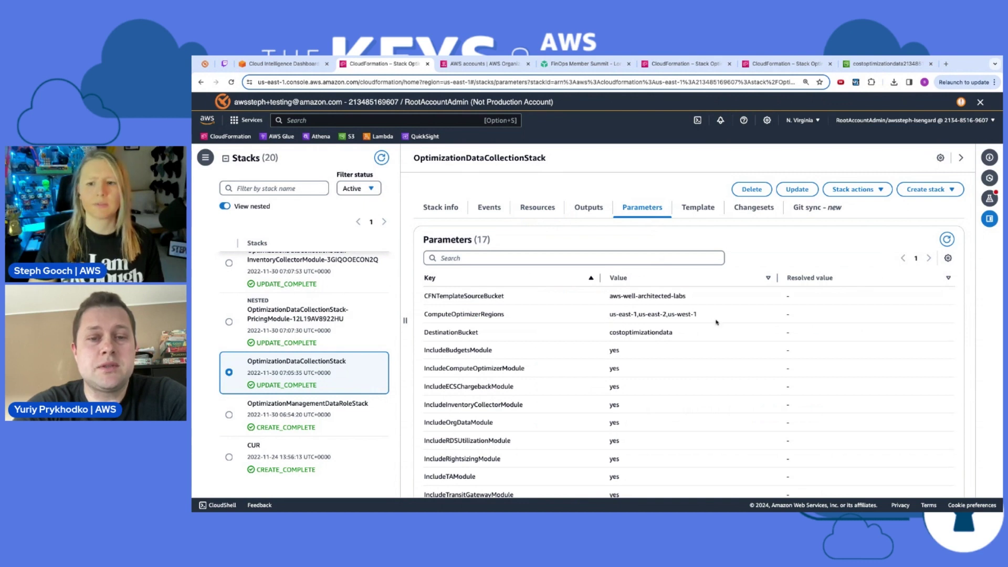
Step: Copy the ComputeOptimizerRegions value us-east-1,us-east-2,us-west-1 into the address field of a new browser tab to keep it at hand
{"action": "left_click_drag", "start_coordinate": [698, 314], "coordinate": [608, 315]}
{"action": "key", "text": "ctrl+c"}
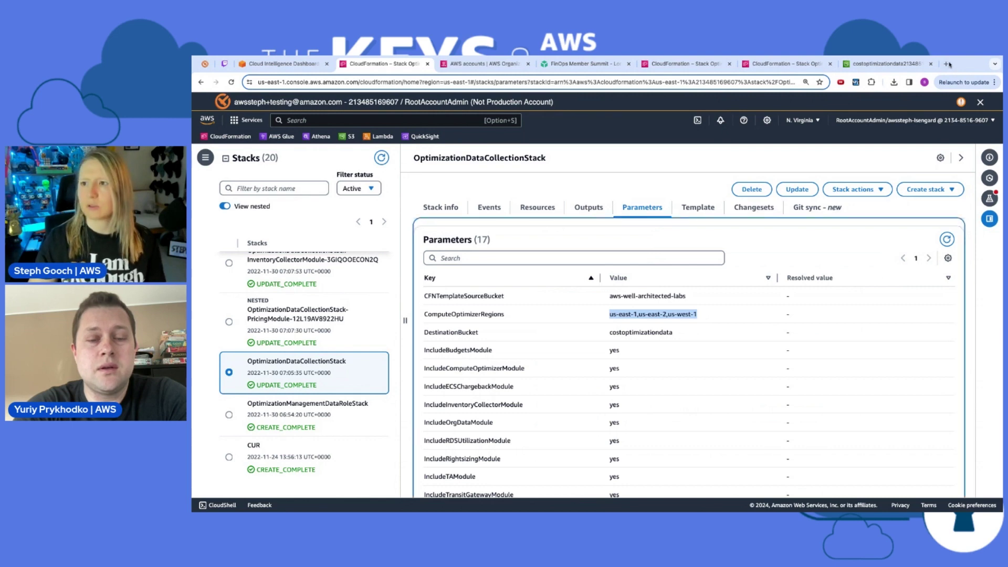
{"action": "left_click", "coordinate": [946, 63]}
{"action": "key", "text": "ctrl+v"}
Step: Start updating OptimizationDataCollectionStack, replacing its current template with the workshop's deploy-data-collection.yaml Amazon S3 URL, and continue to the stack details
{"action": "left_click", "coordinate": [280, 64]}
{"action": "scroll", "coordinate": [623, 299], "scroll_direction": "up", "scroll_amount": 8}
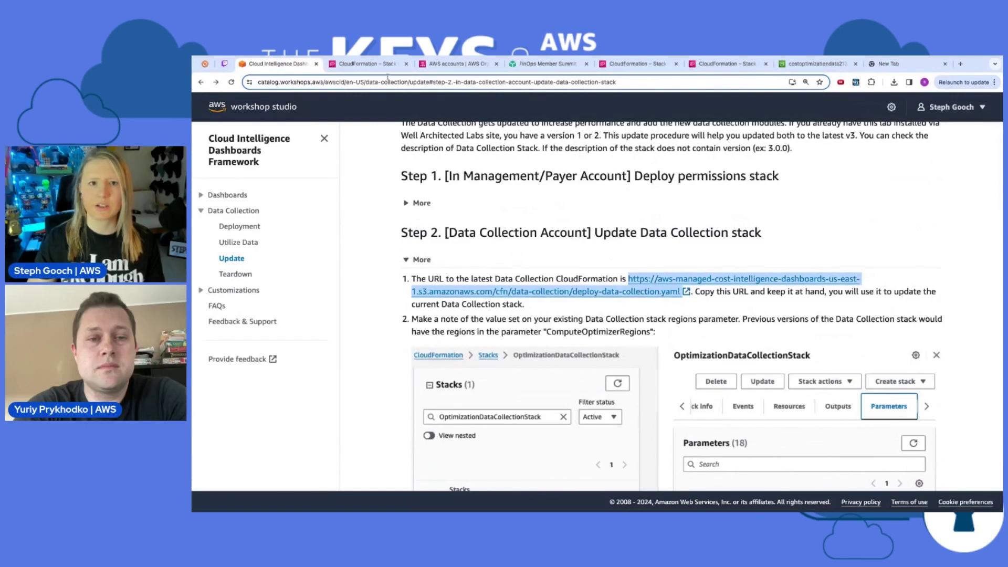
{"action": "left_click", "coordinate": [369, 66]}
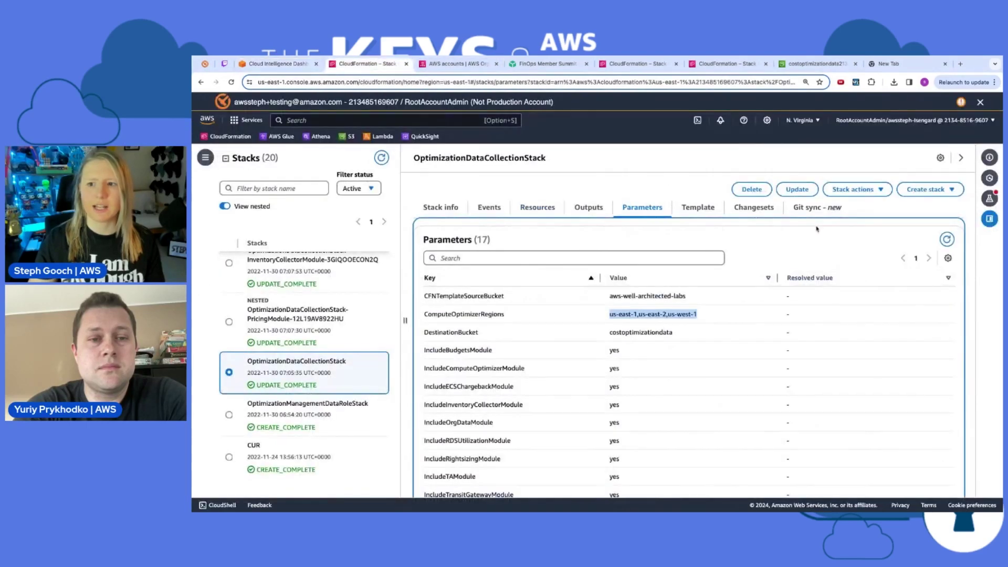
{"action": "left_click", "coordinate": [797, 190]}
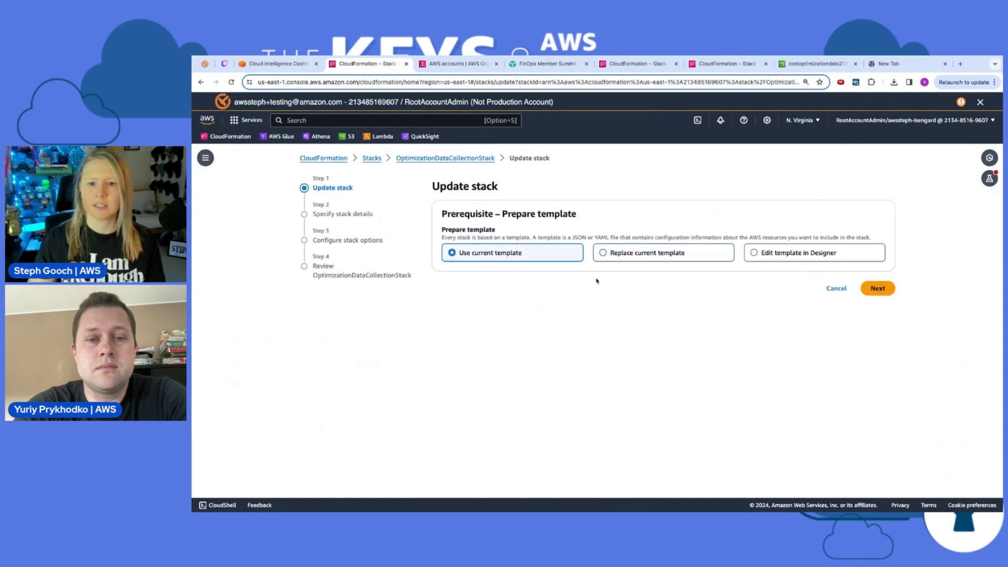
{"action": "left_click", "coordinate": [615, 255]}
{"action": "left_click", "coordinate": [541, 379]}
{"action": "key", "text": "ctrl+v"}
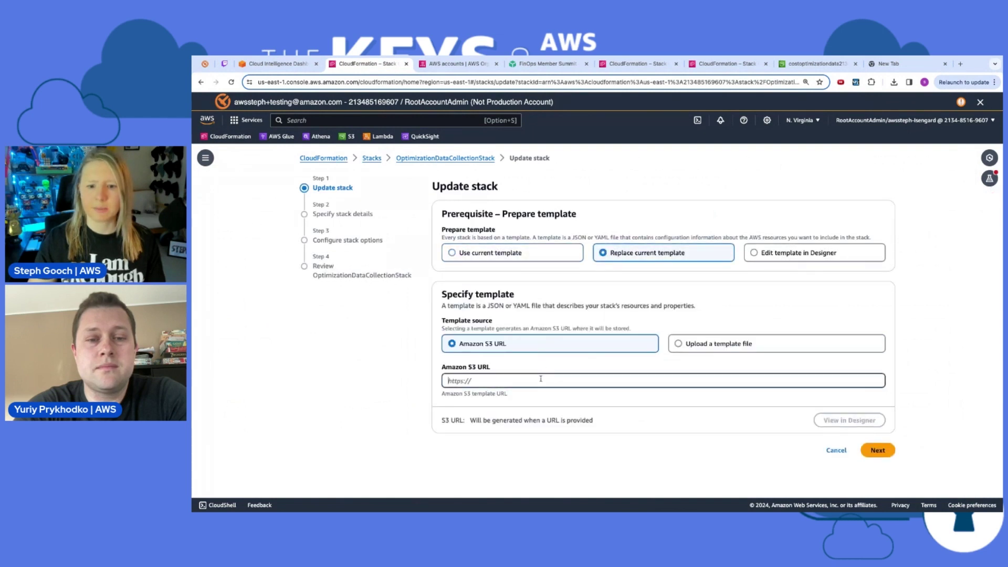
{"action": "left_click", "coordinate": [877, 460]}
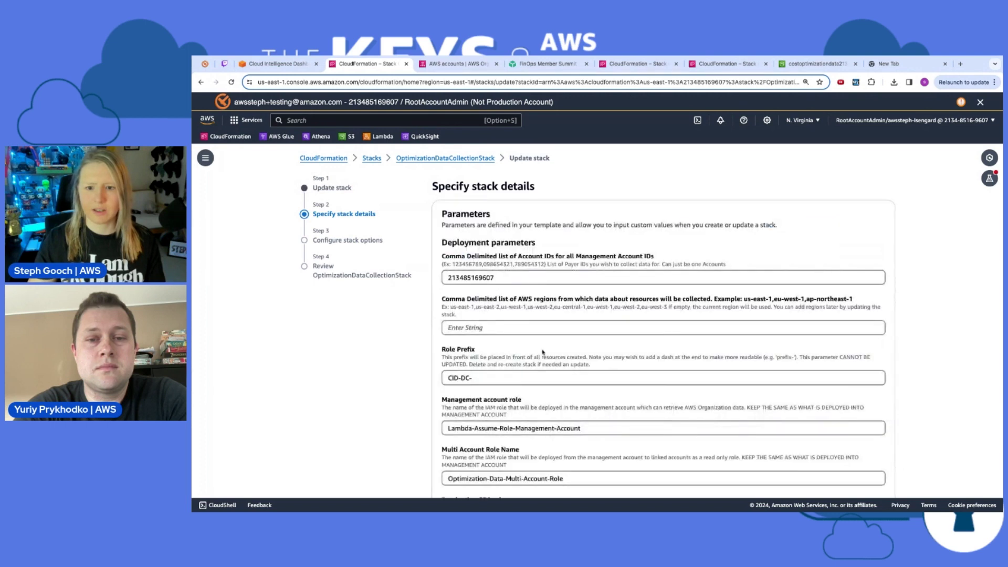
Step: Set the list of AWS regions for data collection to the saved value us-east-1,us-east-2,us-west-1
{"action": "left_click", "coordinate": [888, 63]}
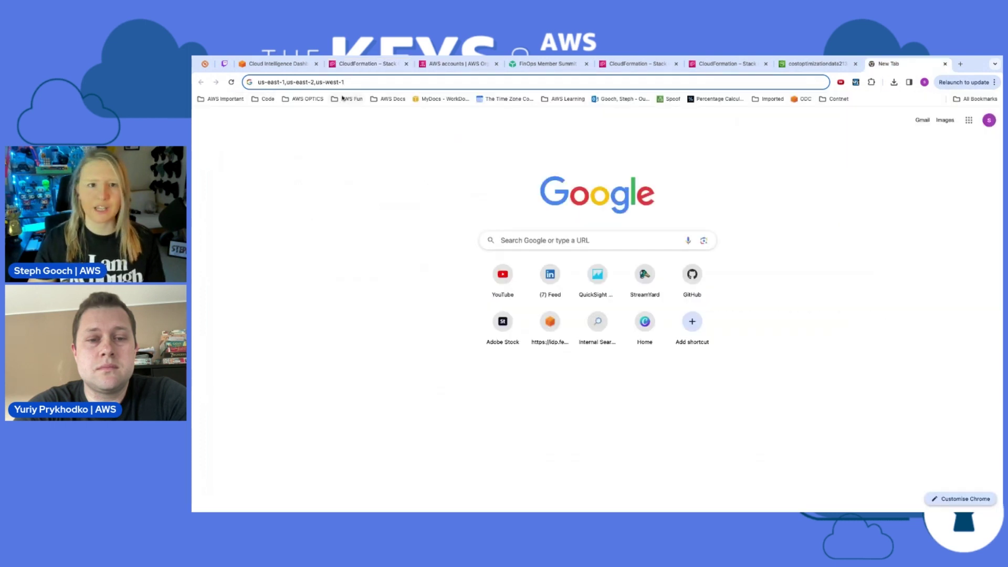
{"action": "left_click_drag", "start_coordinate": [339, 81], "coordinate": [244, 82]}
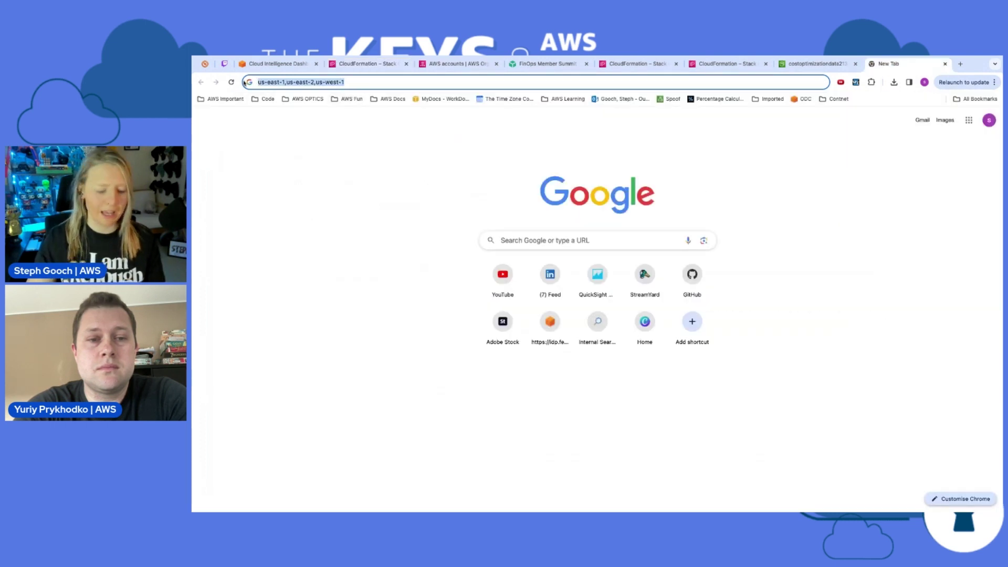
{"action": "key", "text": "ctrl+c"}
{"action": "left_click", "coordinate": [368, 64]}
{"action": "left_click", "coordinate": [486, 322]}
{"action": "key", "text": "ctrl+v"}
Step: Review the deployment parameters, choose values for the unset collection modules such as AWS Backup and Cost Anomalies, and continue to the stack options
{"action": "scroll", "coordinate": [484, 332], "scroll_direction": "down", "scroll_amount": 5}
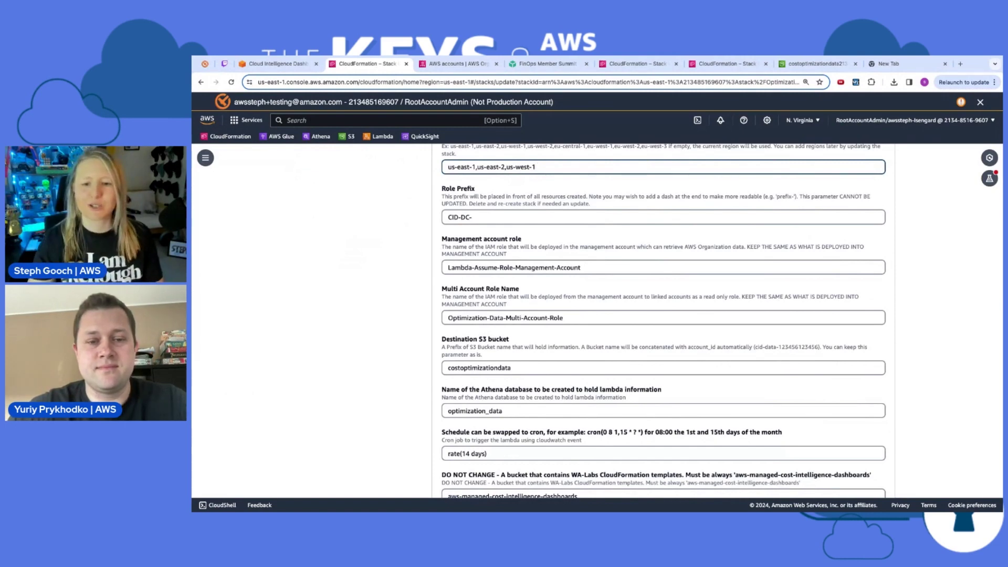
{"action": "scroll", "coordinate": [663, 321], "scroll_direction": "down", "scroll_amount": 5}
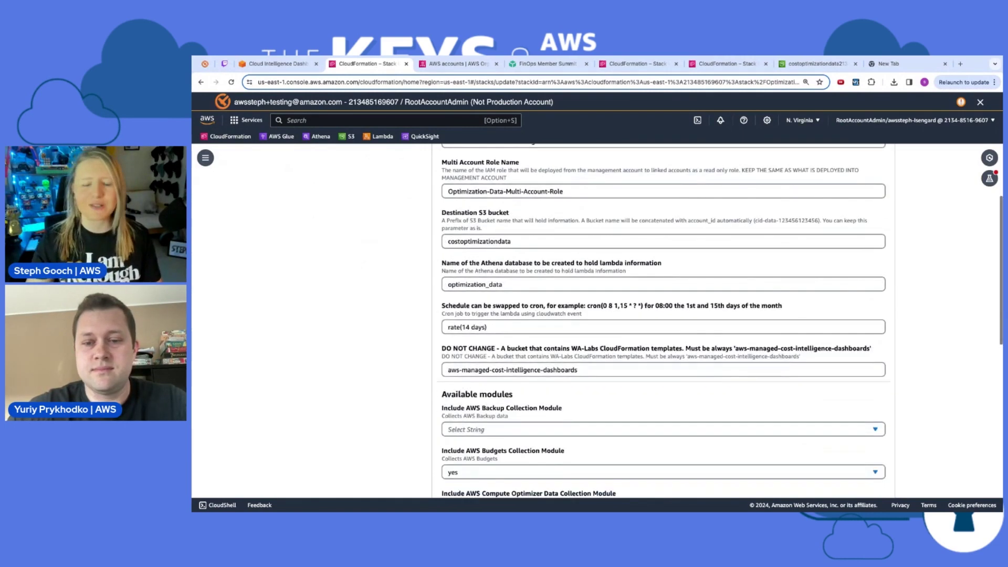
{"action": "scroll", "coordinate": [602, 309], "scroll_direction": "down", "scroll_amount": 3}
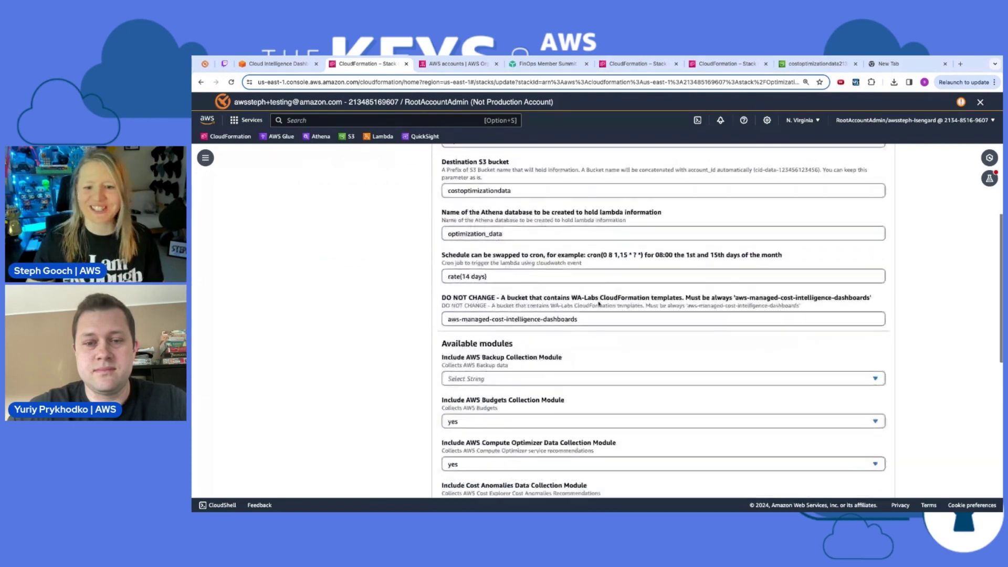
{"action": "left_click", "coordinate": [547, 260]}
{"action": "left_click", "coordinate": [529, 294]}
{"action": "scroll", "coordinate": [520, 310], "scroll_direction": "down", "scroll_amount": 2}
{"action": "left_click", "coordinate": [515, 319]}
{"action": "left_click", "coordinate": [505, 349]}
{"action": "left_click", "coordinate": [502, 362]}
{"action": "left_click", "coordinate": [497, 399]}
{"action": "scroll", "coordinate": [496, 400], "scroll_direction": "down", "scroll_amount": 5}
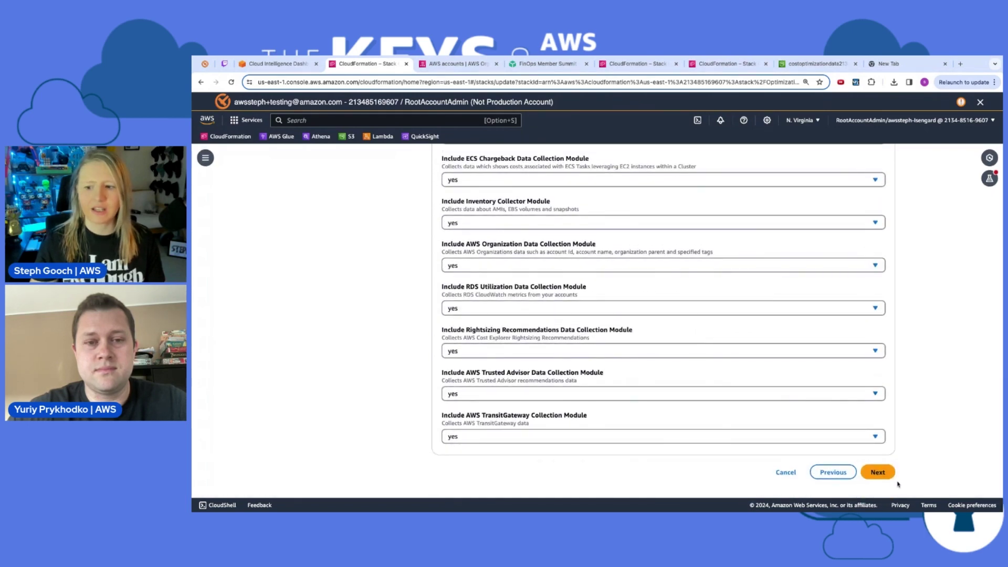
{"action": "left_click", "coordinate": [878, 472]}
Step: Keep the default stack options, tick the required acknowledgements on the review page and submit the OptimizationDataCollectionStack update
{"action": "scroll", "coordinate": [884, 474], "scroll_direction": "down", "scroll_amount": 5}
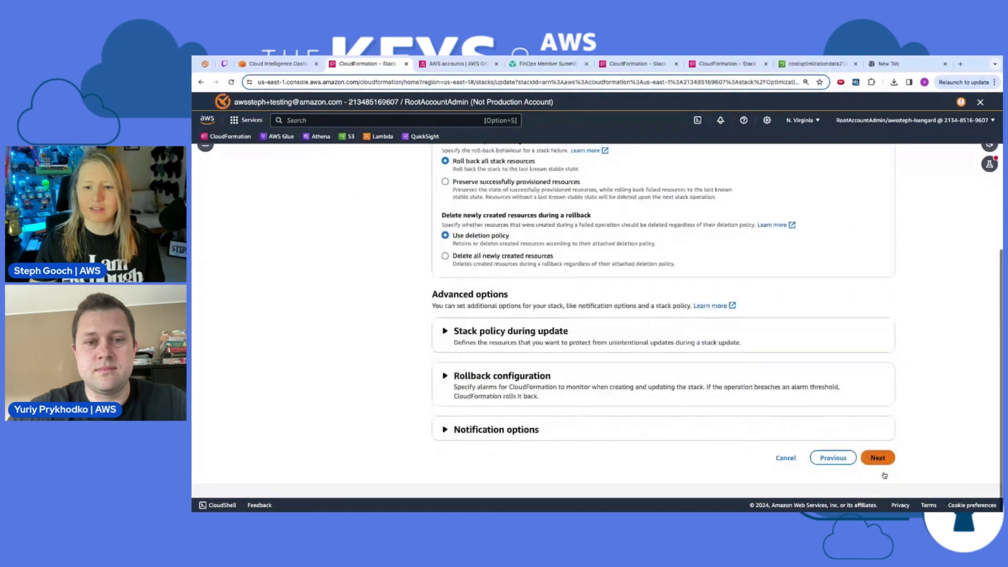
{"action": "left_click", "coordinate": [883, 472]}
{"action": "scroll", "coordinate": [587, 418], "scroll_direction": "down", "scroll_amount": 15}
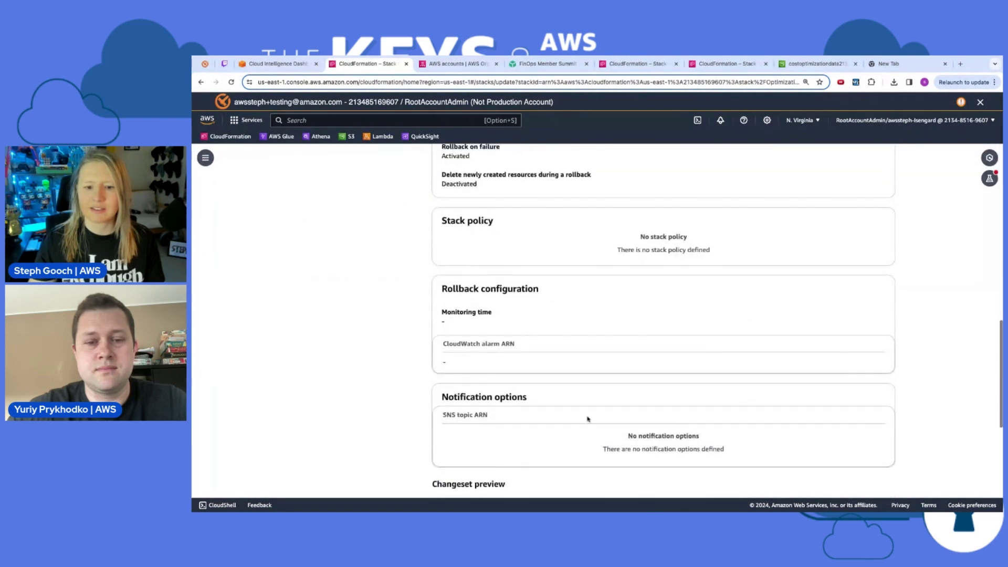
{"action": "left_click", "coordinate": [455, 402]}
{"action": "left_click", "coordinate": [454, 424]}
{"action": "left_click", "coordinate": [875, 472]}
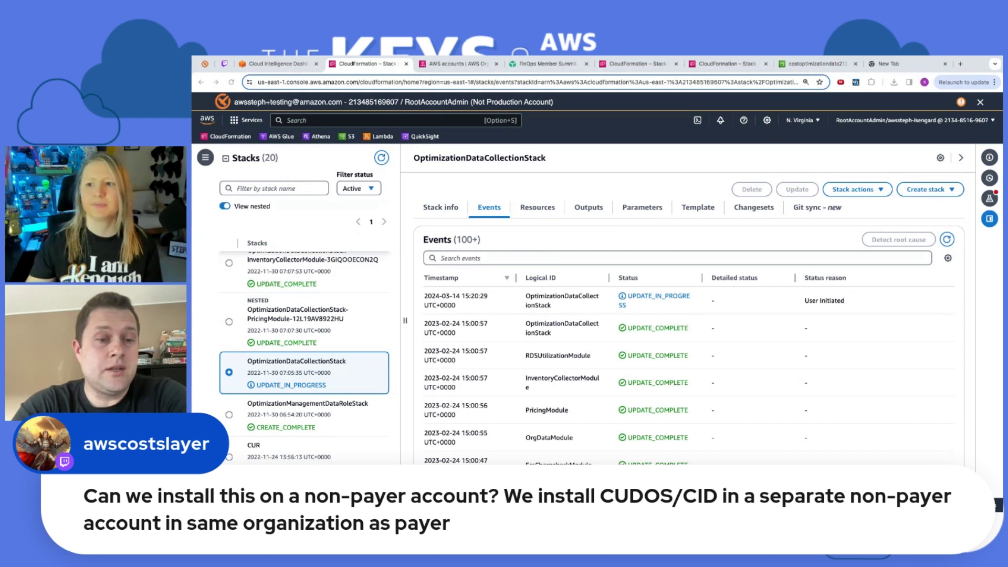
Step: Refresh and review the events of OptimizationDataCollectionStack to follow its update
{"action": "left_click", "coordinate": [947, 240]}
{"action": "scroll", "coordinate": [587, 361], "scroll_direction": "down", "scroll_amount": 2}
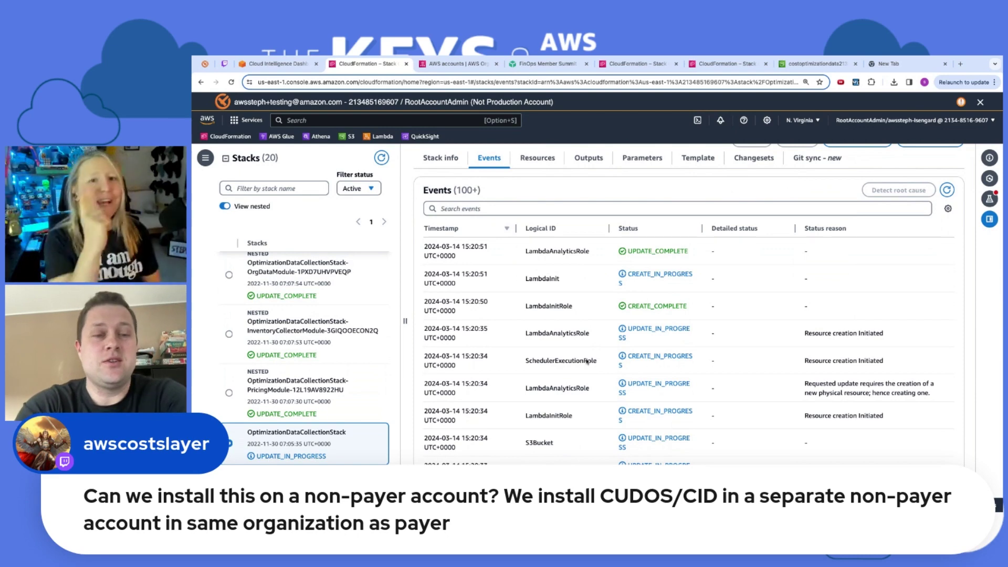
{"action": "scroll", "coordinate": [586, 361], "scroll_direction": "up", "scroll_amount": 2}
{"action": "scroll", "coordinate": [278, 370], "scroll_direction": "down", "scroll_amount": 1}
{"action": "scroll", "coordinate": [278, 370], "scroll_direction": "down", "scroll_amount": 1}
{"action": "left_click", "coordinate": [949, 240]}
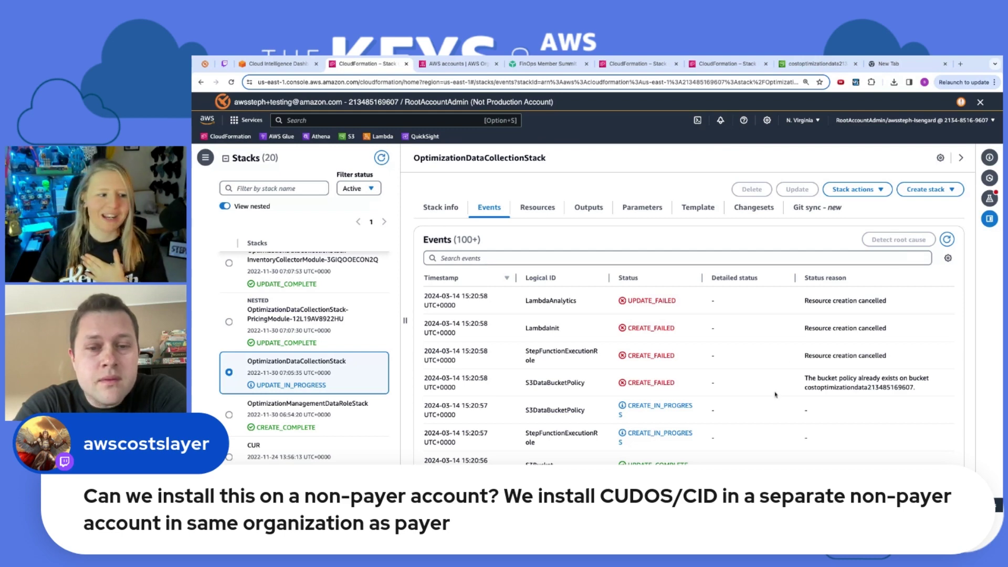
Step: Examine the failed events and highlight the bucket name in S3DataBucketPolicy's status reason
{"action": "scroll", "coordinate": [774, 394], "scroll_direction": "down", "scroll_amount": 3}
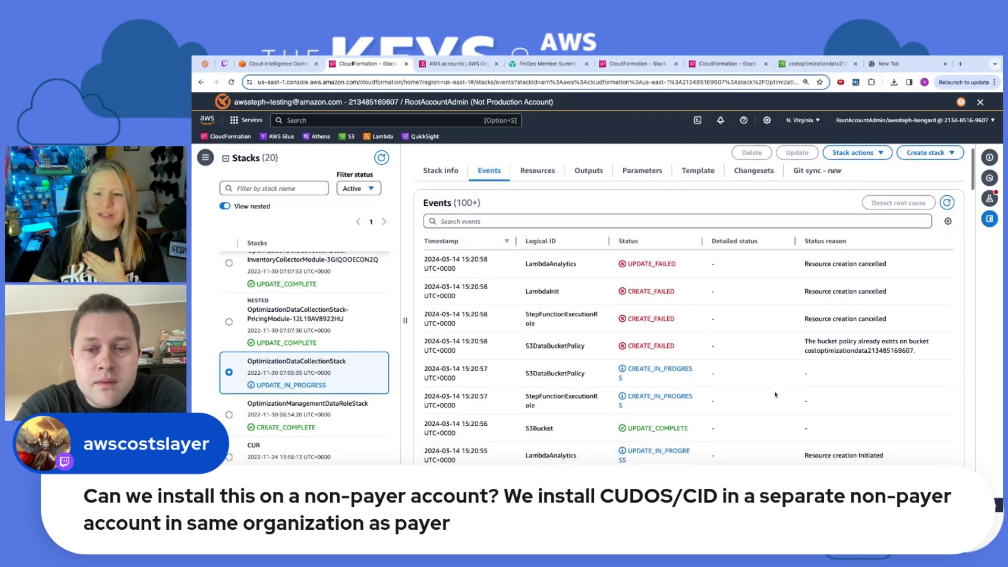
{"action": "double_click", "coordinate": [911, 318]}
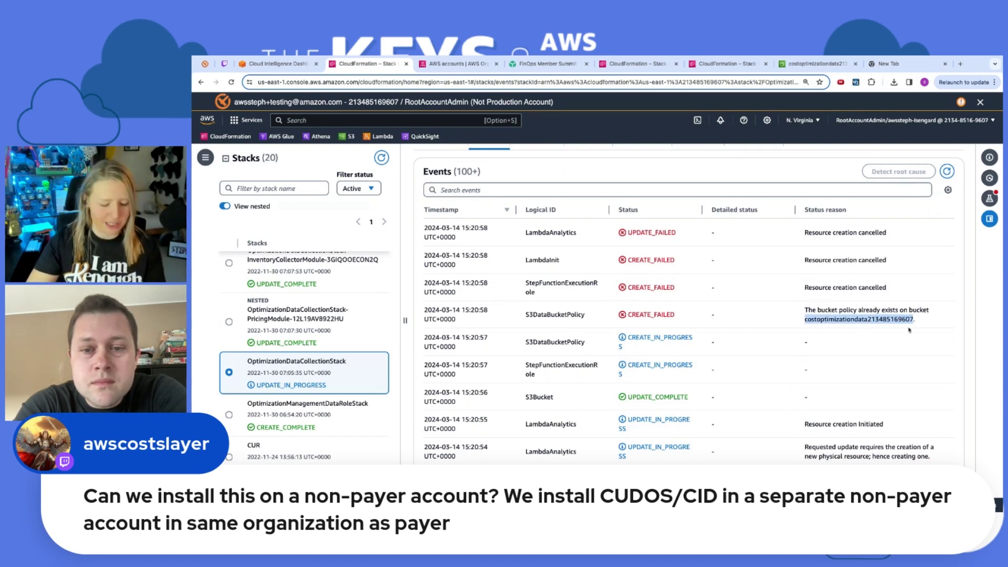
{"action": "scroll", "coordinate": [779, 314], "scroll_direction": "up", "scroll_amount": 3}
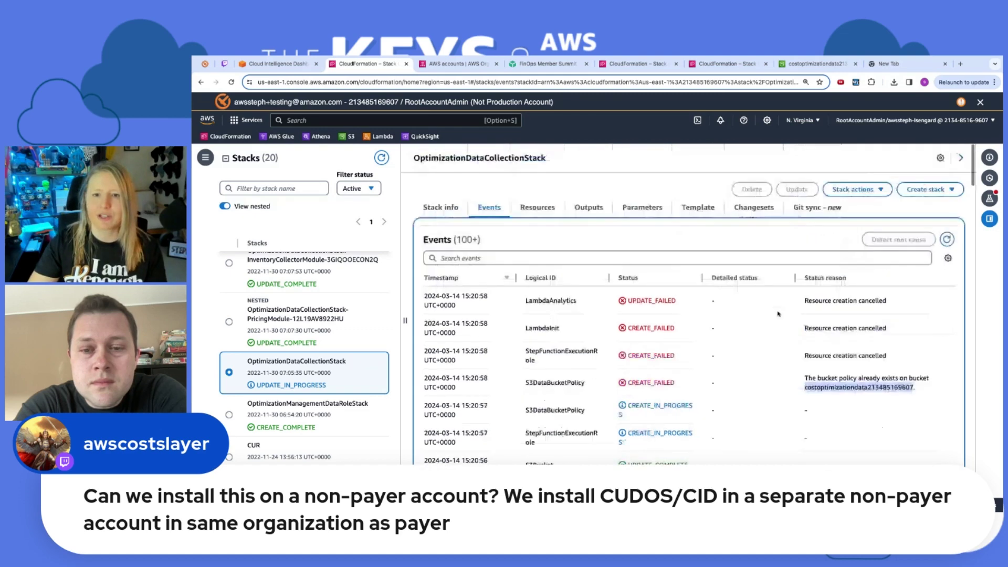
Step: Locate S3Bucket in the stack's resources and open its costoptimizationdata bucket in Amazon S3 to view the contents
{"action": "left_click", "coordinate": [535, 208]}
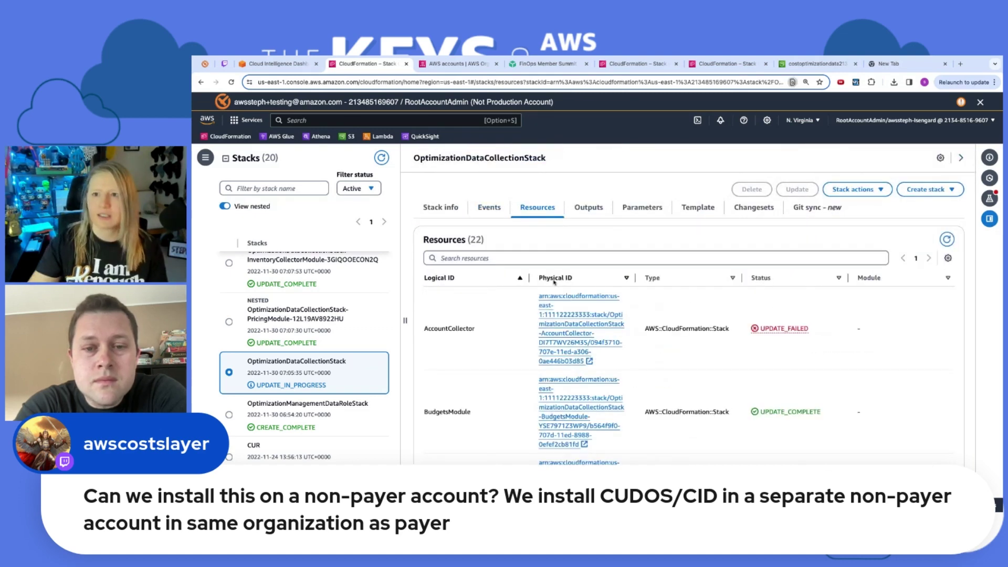
{"action": "scroll", "coordinate": [556, 278], "scroll_direction": "down", "scroll_amount": 10}
{"action": "scroll", "coordinate": [550, 327], "scroll_direction": "up", "scroll_amount": 1}
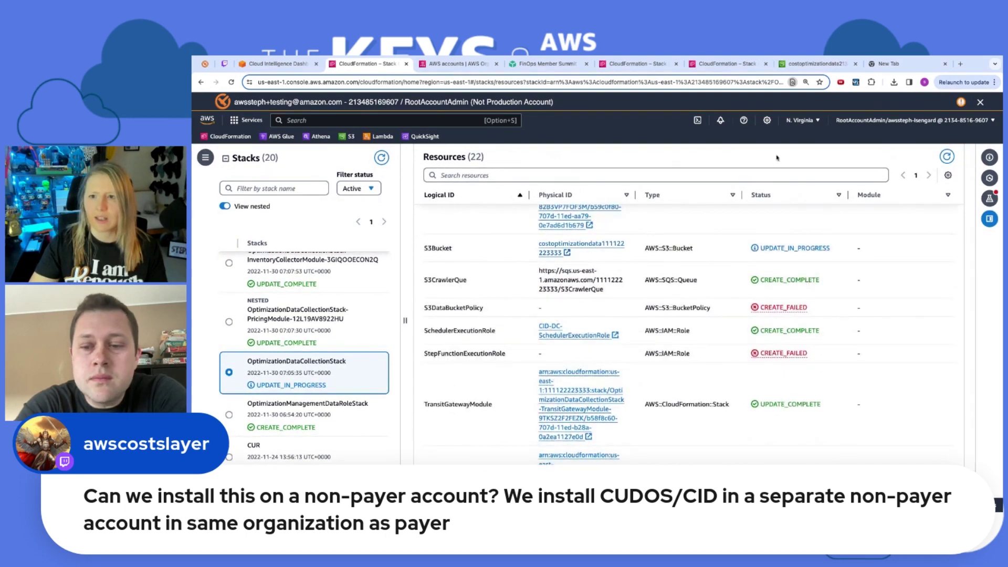
{"action": "left_click", "coordinate": [556, 253]}
{"action": "left_click", "coordinate": [432, 61]}
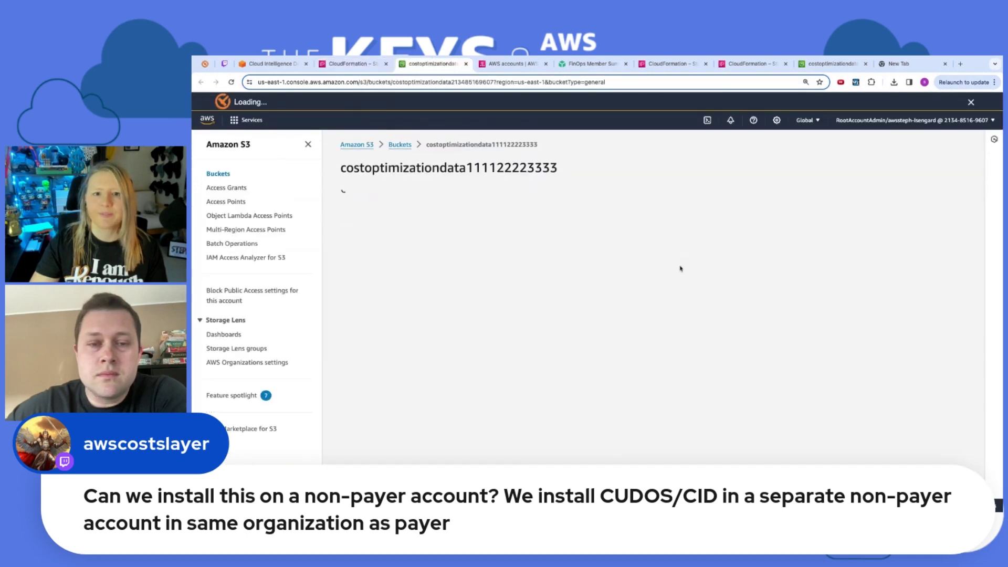
{"action": "left_click", "coordinate": [870, 85]}
{"action": "left_click", "coordinate": [870, 84]}
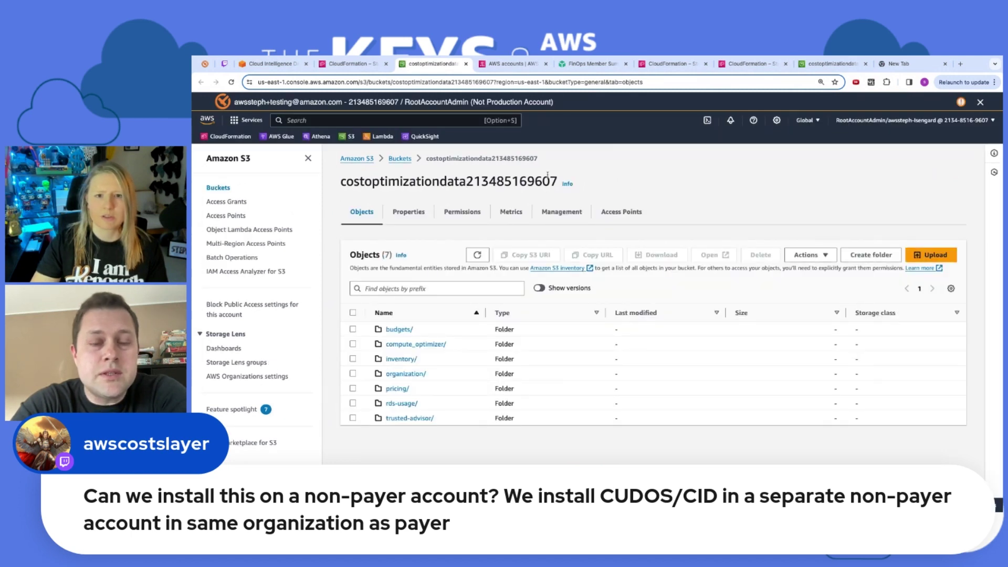
Step: Return to OptimizationDataCollectionStack, look back through its resources and check the status in its stack overview
{"action": "left_click", "coordinate": [357, 67]}
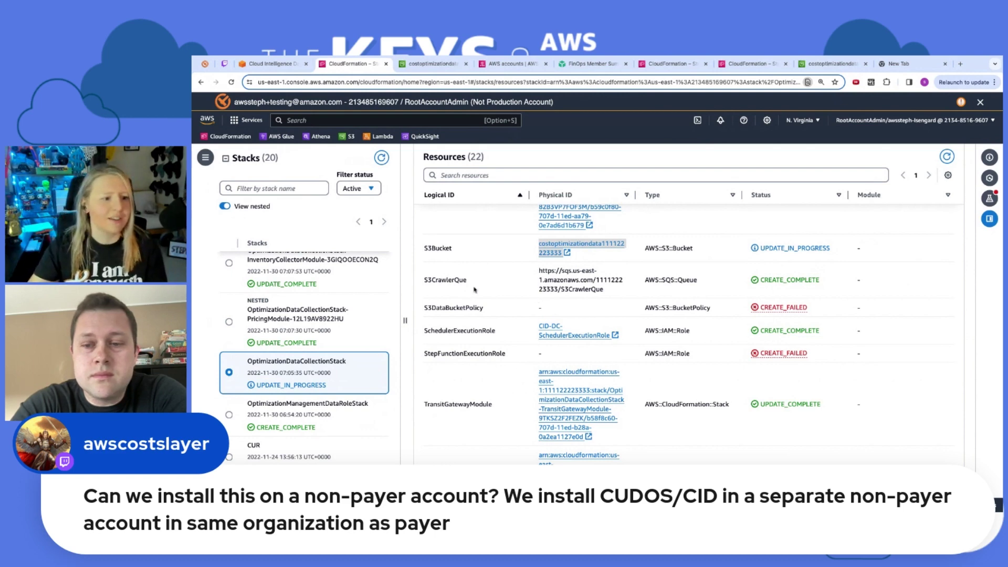
{"action": "scroll", "coordinate": [514, 309], "scroll_direction": "up", "scroll_amount": 5}
{"action": "scroll", "coordinate": [513, 309], "scroll_direction": "up", "scroll_amount": 1}
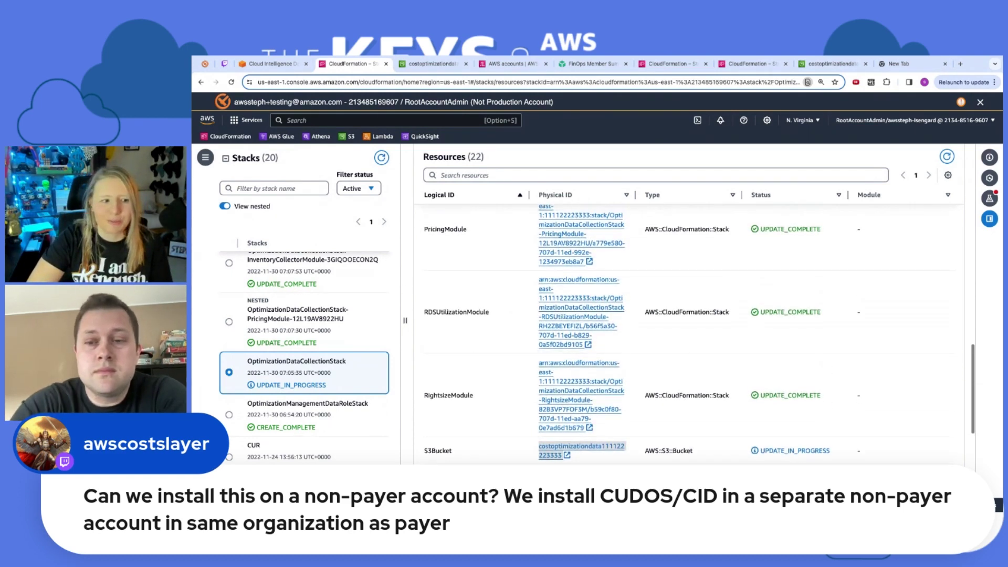
{"action": "scroll", "coordinate": [528, 295], "scroll_direction": "up", "scroll_amount": 15}
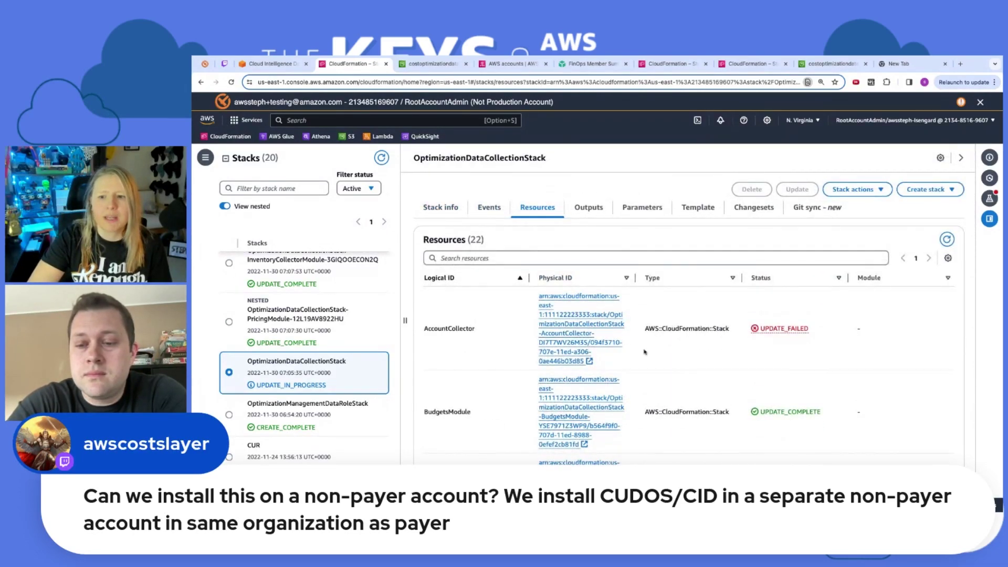
{"action": "left_click", "coordinate": [443, 212]}
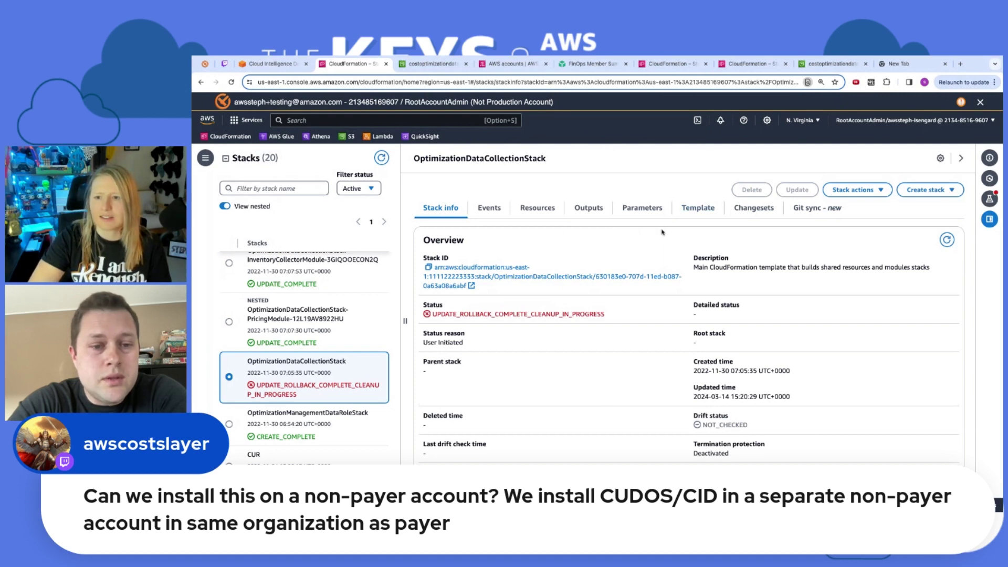
Step: Look through the latest stack events, including the rollback entries and the S3DataBucketPolicy failure
{"action": "left_click", "coordinate": [485, 216]}
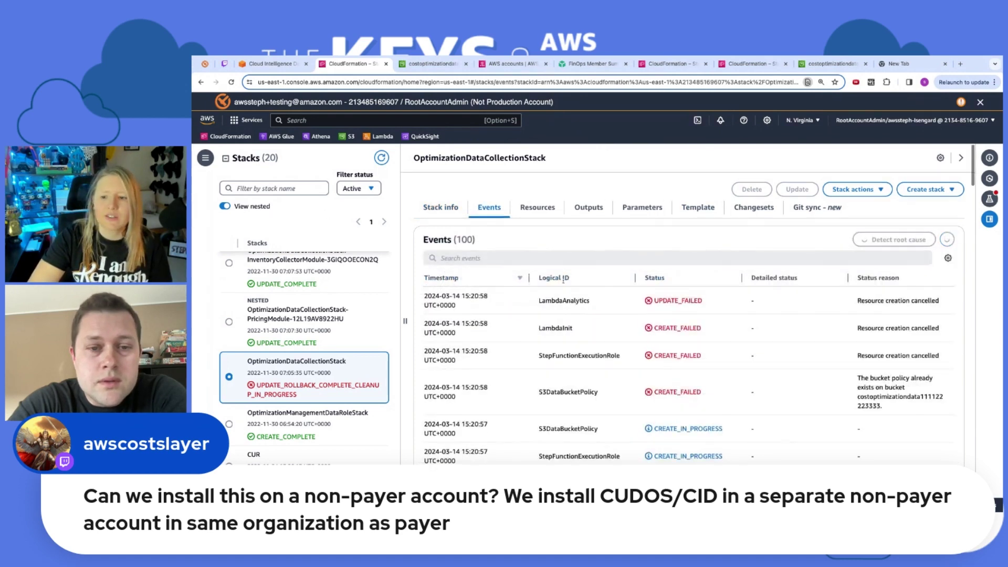
{"action": "scroll", "coordinate": [682, 263], "scroll_direction": "down", "scroll_amount": 2}
{"action": "scroll", "coordinate": [855, 267], "scroll_direction": "down", "scroll_amount": 10}
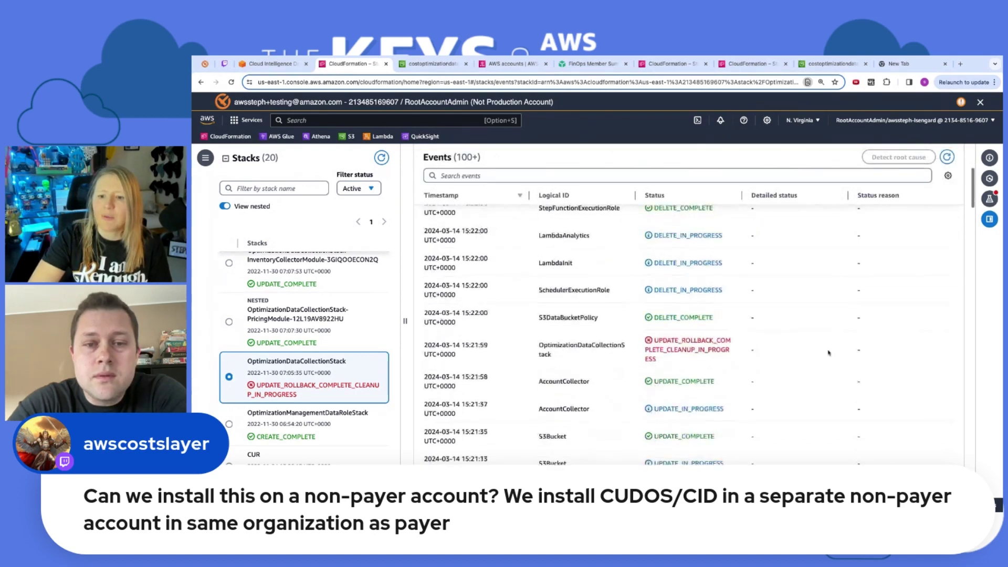
{"action": "scroll", "coordinate": [719, 322], "scroll_direction": "up", "scroll_amount": 3}
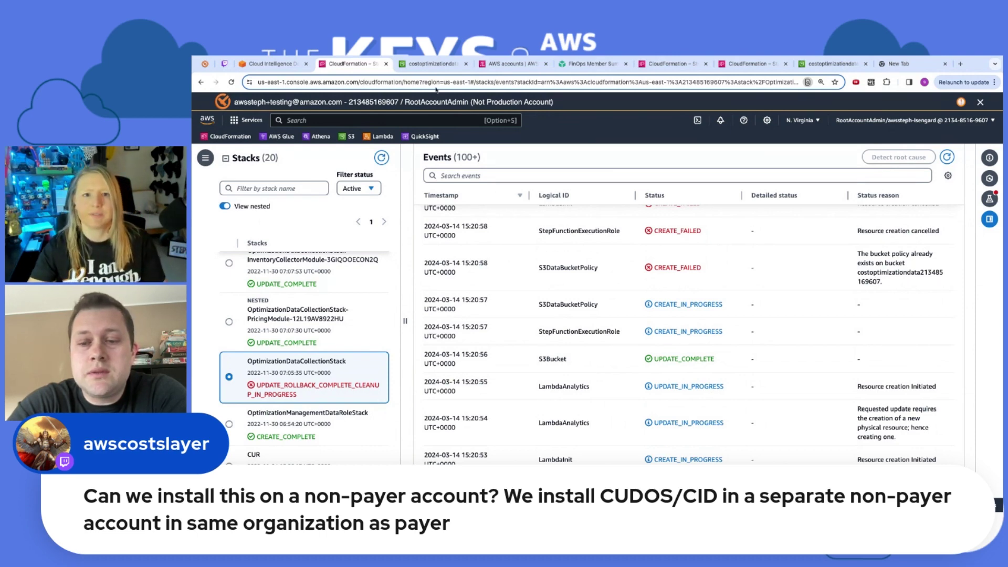
Step: Delete the bucket policy of the costoptimizationdata bucket in Amazon S3, confirming the deletion with "delete"
{"action": "left_click", "coordinate": [432, 63]}
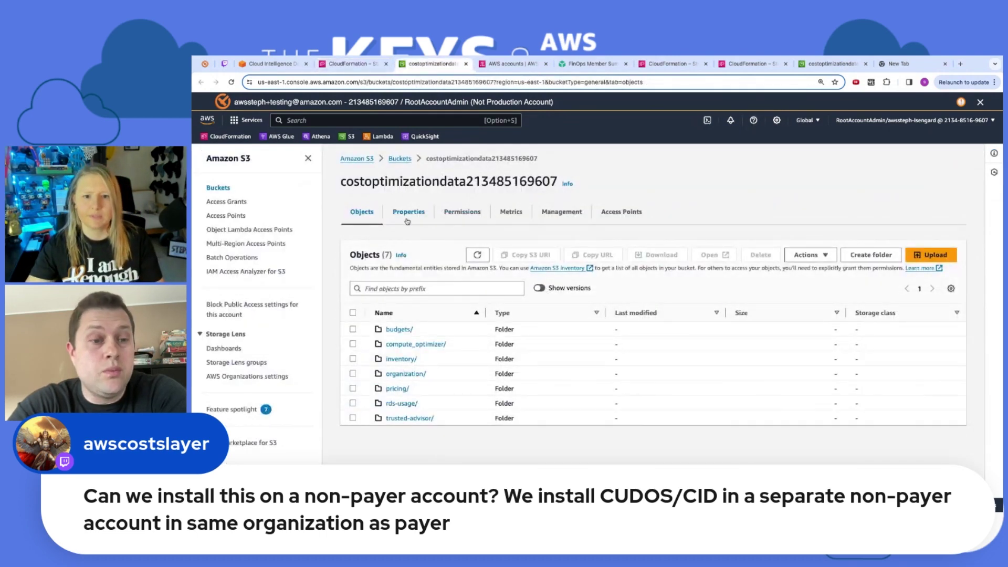
{"action": "left_click", "coordinate": [407, 215]}
{"action": "left_click", "coordinate": [461, 214]}
{"action": "scroll", "coordinate": [457, 222], "scroll_direction": "down", "scroll_amount": 4}
{"action": "scroll", "coordinate": [458, 221], "scroll_direction": "down", "scroll_amount": 5}
{"action": "scroll", "coordinate": [458, 221], "scroll_direction": "up", "scroll_amount": 4}
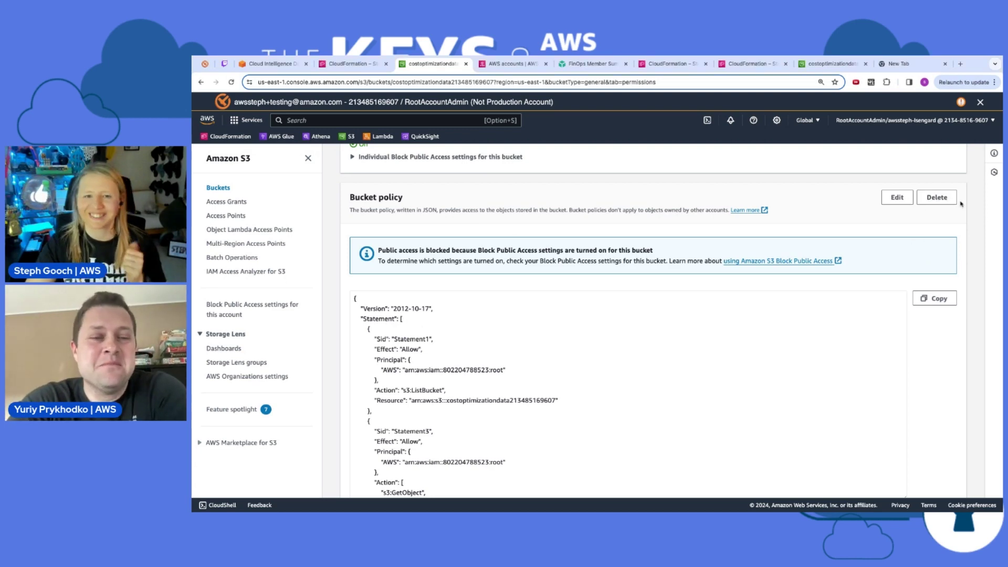
{"action": "left_click", "coordinate": [937, 197]}
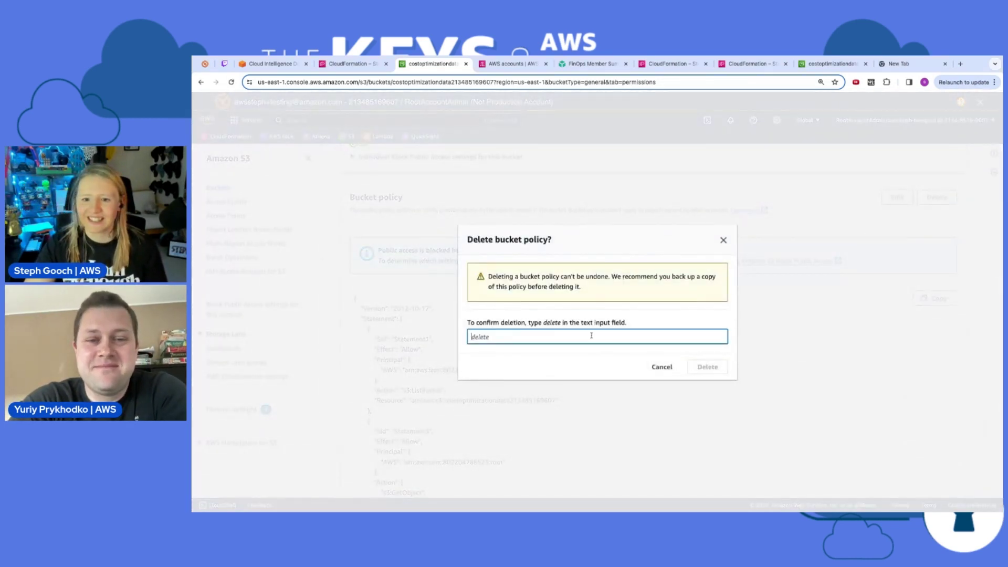
{"action": "type", "text": "delete"}
{"action": "left_click", "coordinate": [710, 367]}
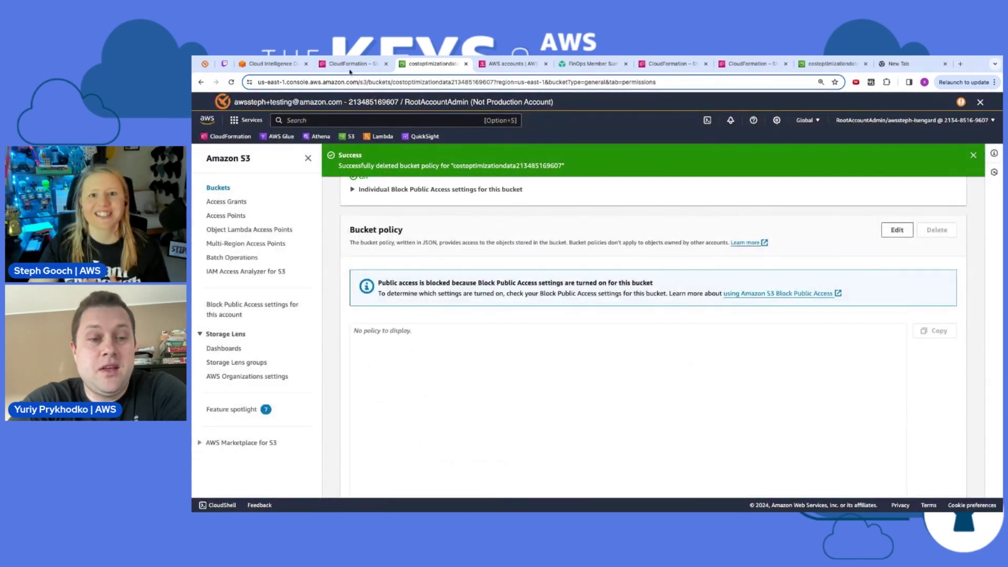
{"action": "left_click", "coordinate": [342, 63]}
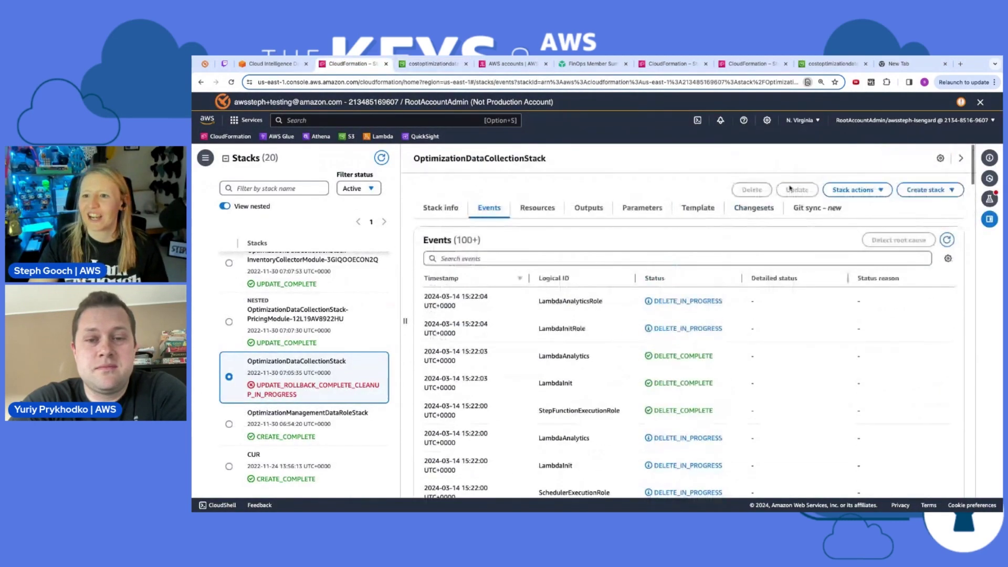
{"action": "key", "text": "super+r"}
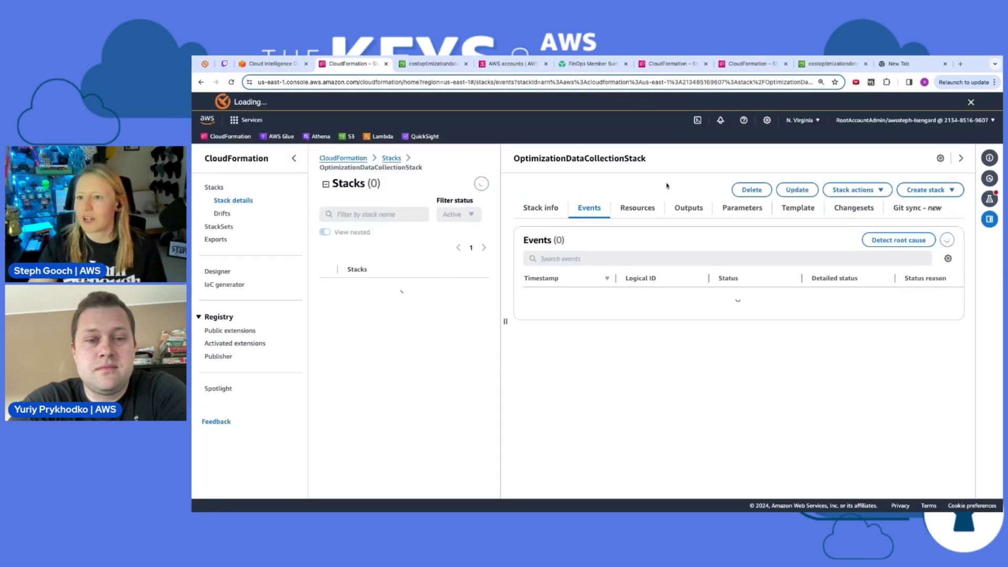
{"action": "left_click", "coordinate": [808, 194]}
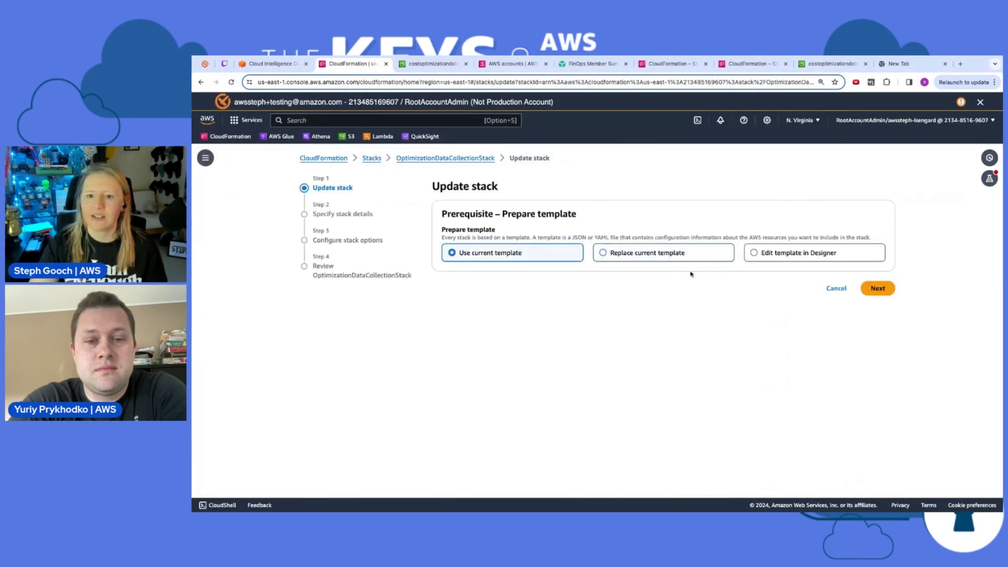
{"action": "left_click", "coordinate": [655, 257]}
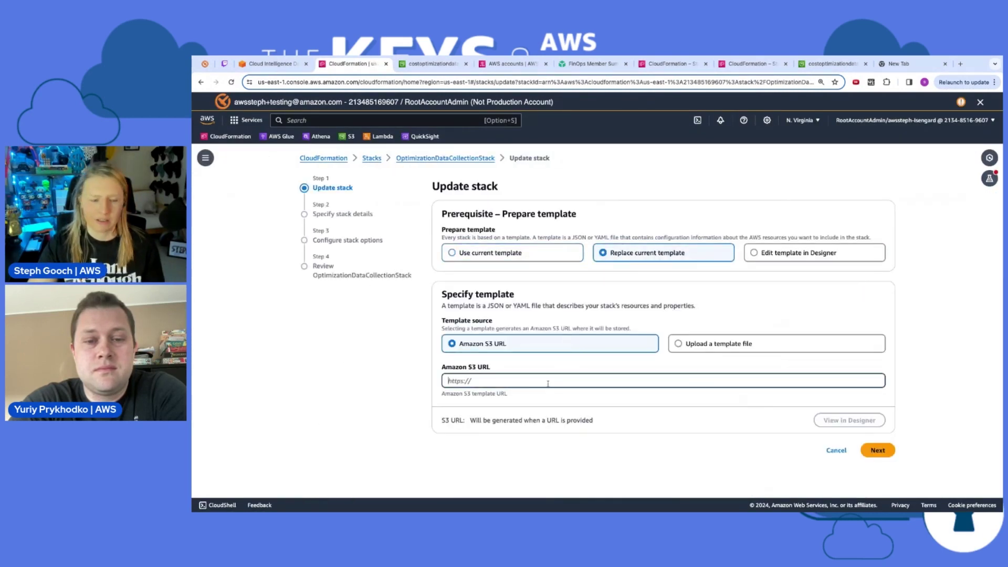
{"action": "left_click", "coordinate": [283, 64]}
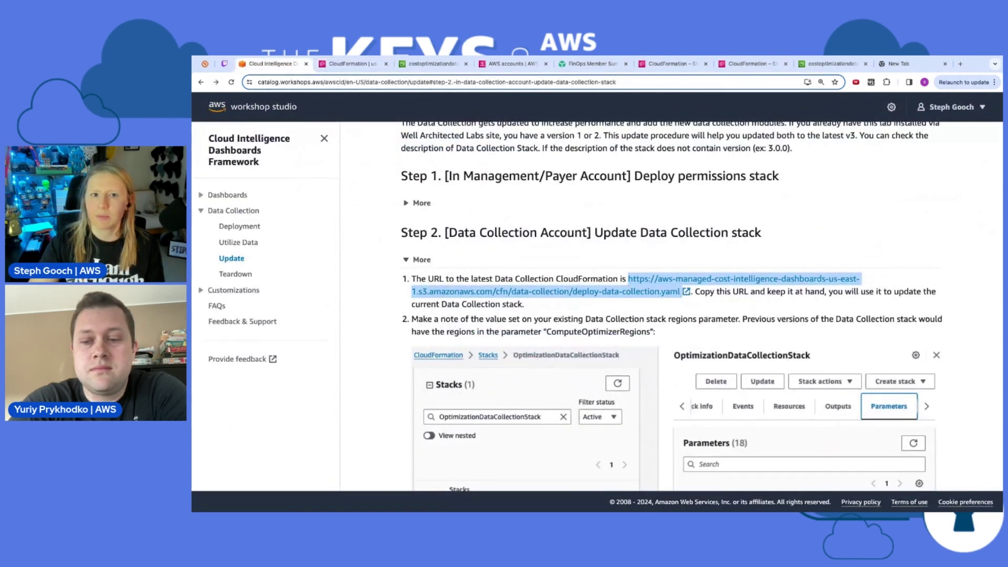
{"action": "left_click", "coordinate": [425, 67]}
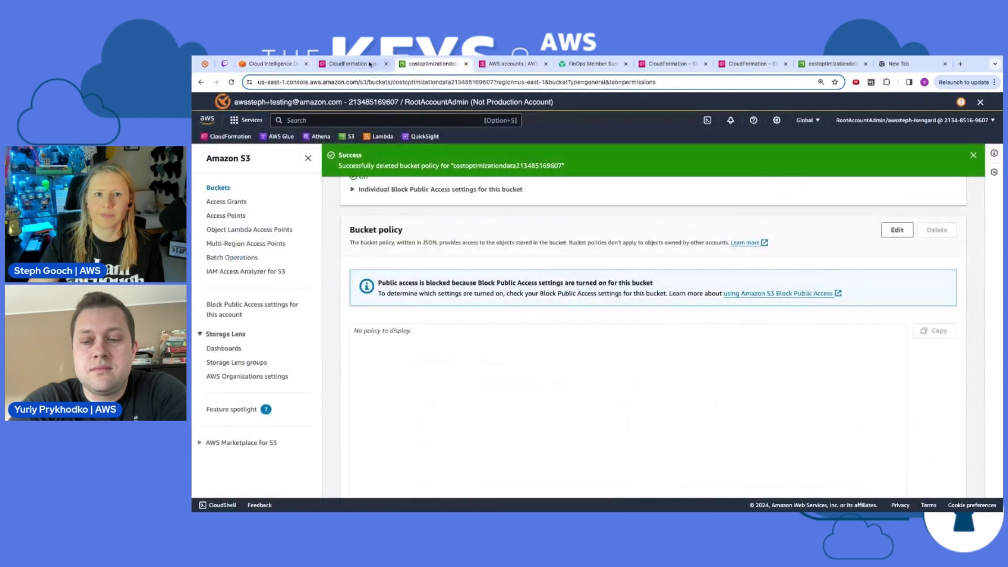
{"action": "left_click", "coordinate": [349, 64]}
{"action": "type", "text": "https://aws-managed-cost-intelligence-dashboards.s3.amazonaws.com/cfn/data-collection/deploy-data-collection.yaml"}
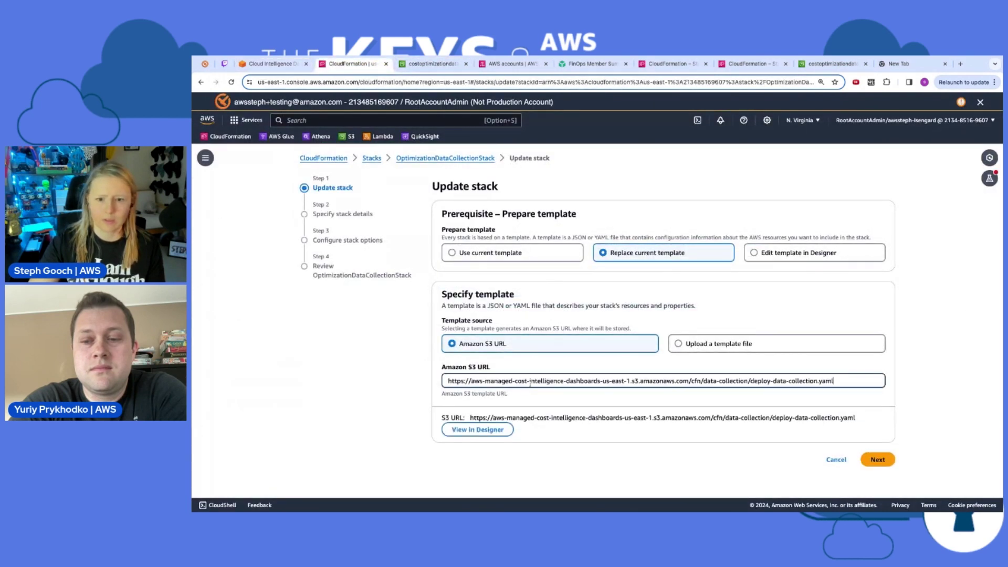
{"action": "left_click", "coordinate": [877, 460]}
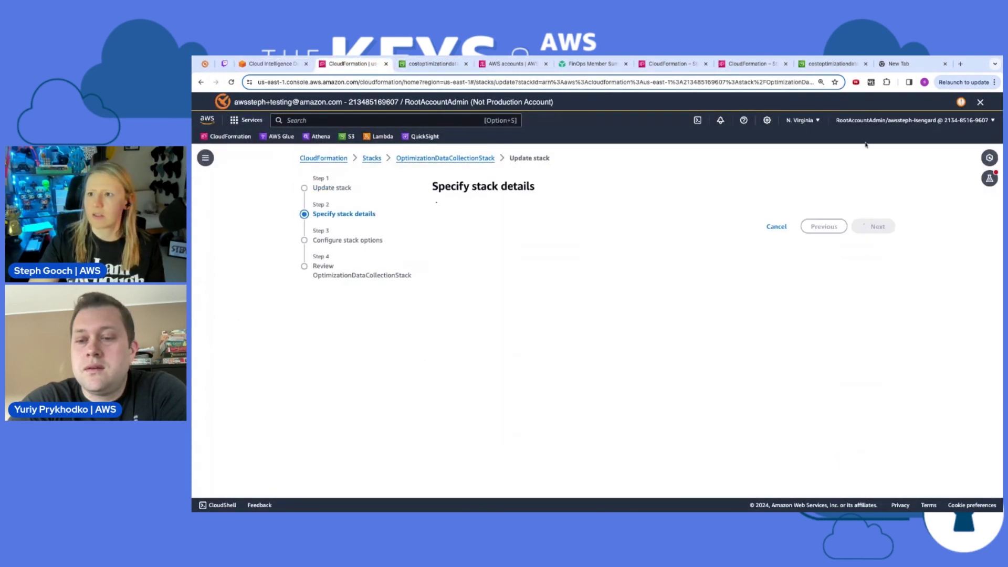
Step: Copy the saved region list and set the stack's data collection regions to us-east-1,us-east-2,us-west-1
{"action": "left_click", "coordinate": [897, 66]}
{"action": "key", "text": "super+c"}
{"action": "left_click", "coordinate": [349, 63]}
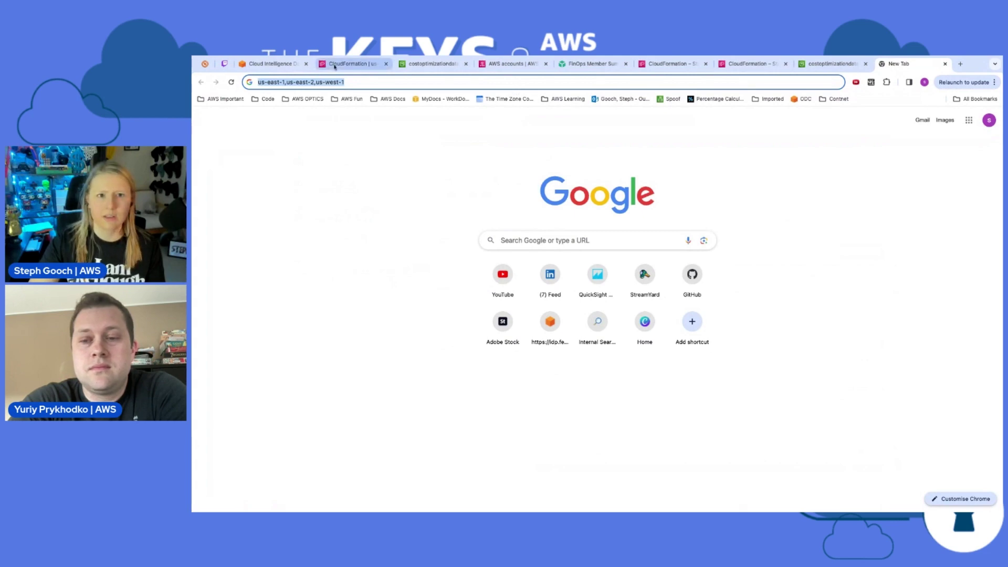
{"action": "left_click", "coordinate": [527, 328]}
{"action": "key", "text": "super+v"}
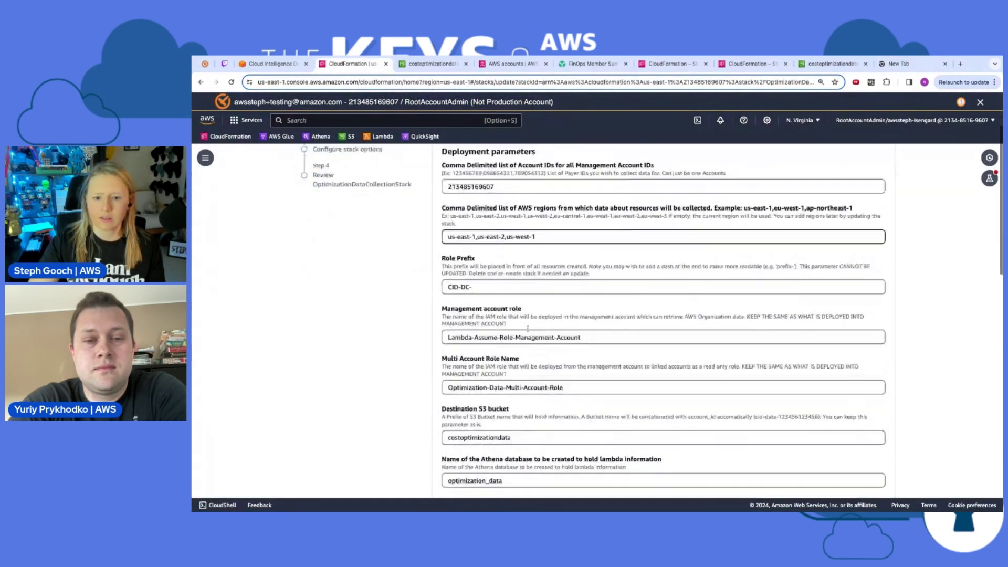
Step: Set the AWS Backup, Cost Anomalies and CostOptimizationHub modules to no and accept the stack details
{"action": "scroll", "coordinate": [527, 328], "scroll_direction": "down", "scroll_amount": 10}
{"action": "left_click", "coordinate": [507, 247]}
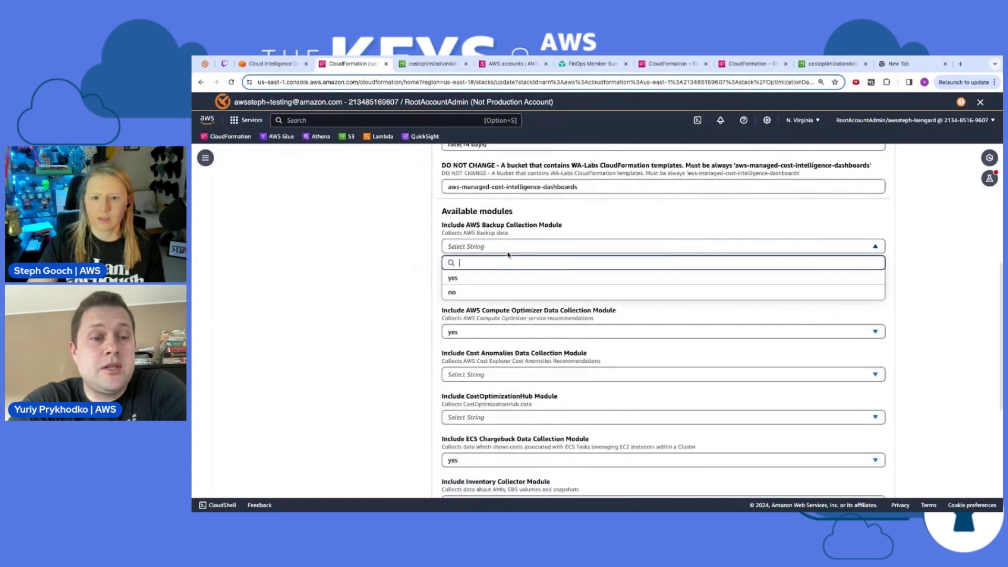
{"action": "left_click", "coordinate": [496, 291]}
{"action": "scroll", "coordinate": [496, 293], "scroll_direction": "down", "scroll_amount": 1}
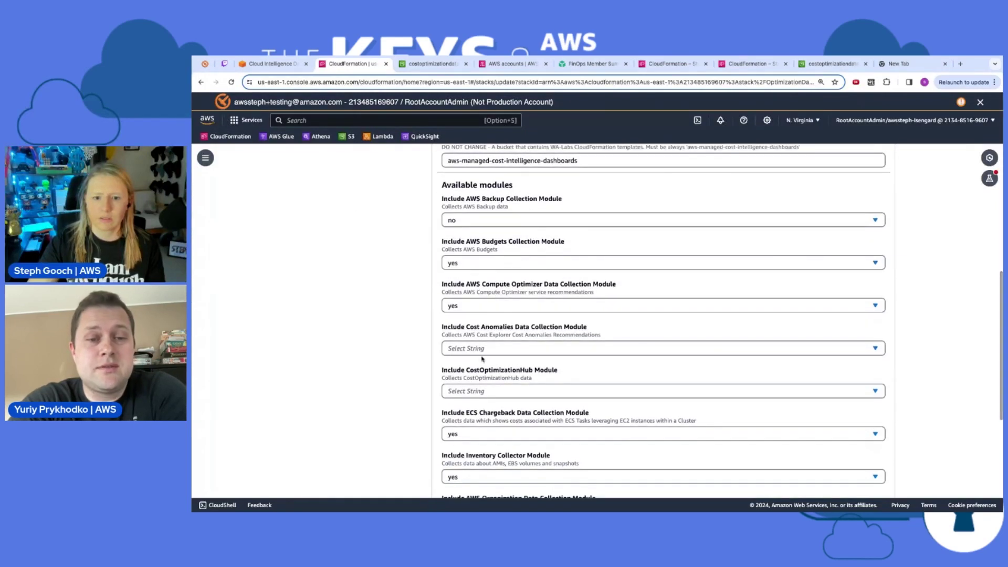
{"action": "left_click", "coordinate": [482, 349]}
{"action": "left_click", "coordinate": [478, 402]}
{"action": "scroll", "coordinate": [479, 403], "scroll_direction": "down", "scroll_amount": 2}
{"action": "left_click", "coordinate": [486, 294]}
{"action": "left_click", "coordinate": [478, 341]}
{"action": "scroll", "coordinate": [479, 343], "scroll_direction": "down", "scroll_amount": 2}
{"action": "scroll", "coordinate": [478, 343], "scroll_direction": "down", "scroll_amount": 2}
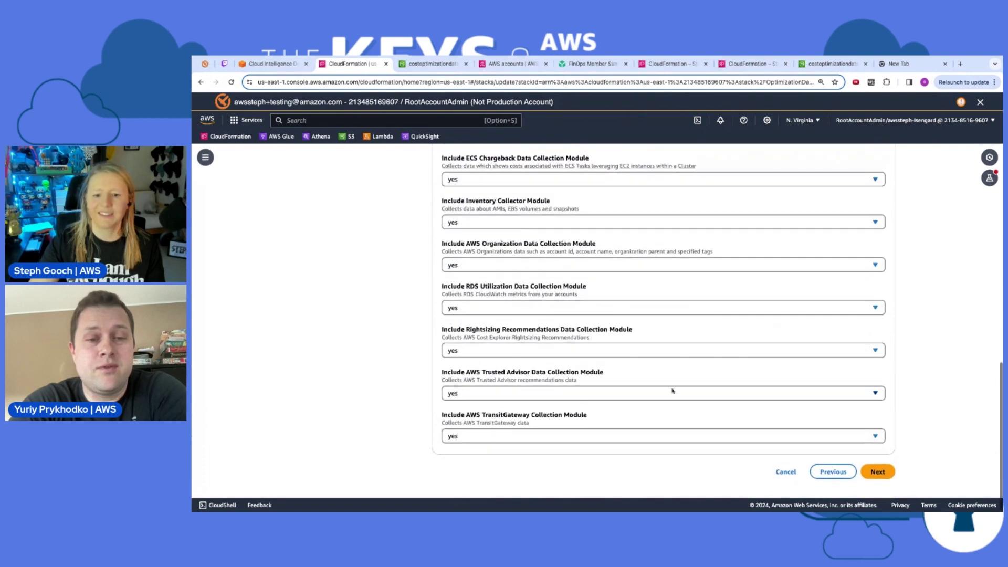
{"action": "left_click", "coordinate": [878, 475]}
Step: Keep the default stack options, acknowledge the named IAM resources and CAPABILITY_AUTO_EXPAND capabilities, and submit the stack update
{"action": "scroll", "coordinate": [879, 478], "scroll_direction": "down", "scroll_amount": 5}
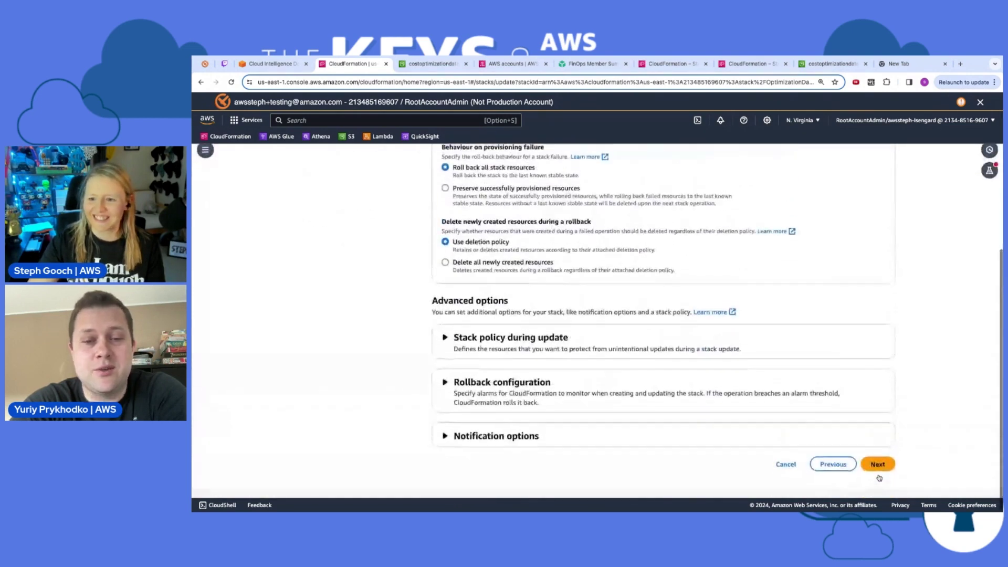
{"action": "left_click", "coordinate": [877, 471]}
{"action": "scroll", "coordinate": [622, 434], "scroll_direction": "down", "scroll_amount": 10}
{"action": "scroll", "coordinate": [622, 434], "scroll_direction": "down", "scroll_amount": 4}
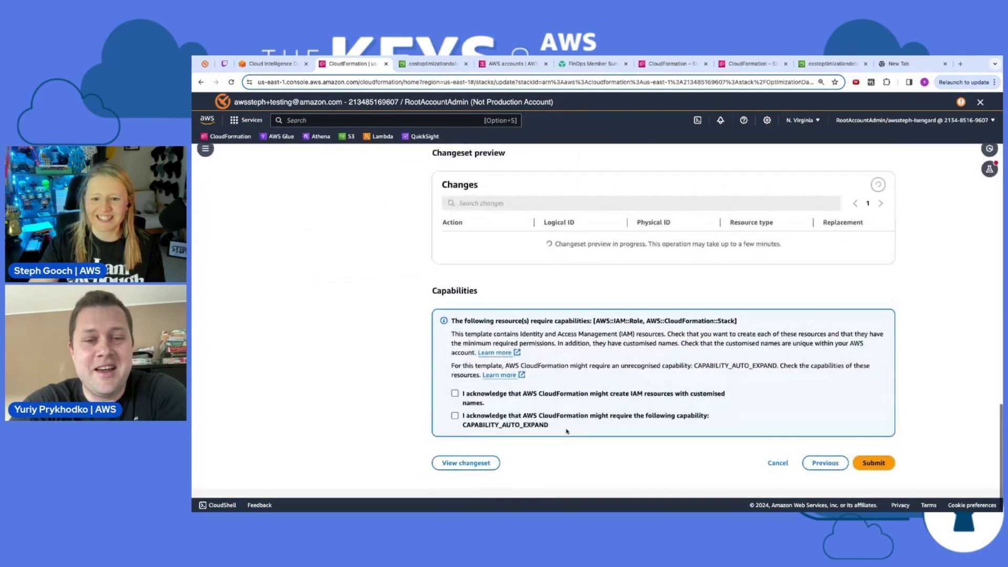
{"action": "left_click", "coordinate": [455, 402]}
{"action": "left_click", "coordinate": [456, 424]}
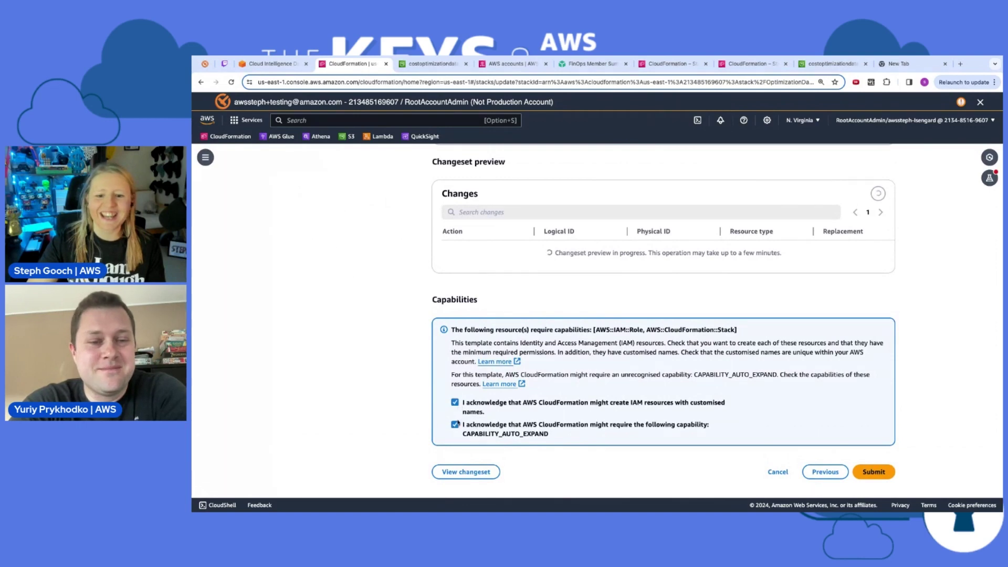
{"action": "left_click", "coordinate": [874, 471]}
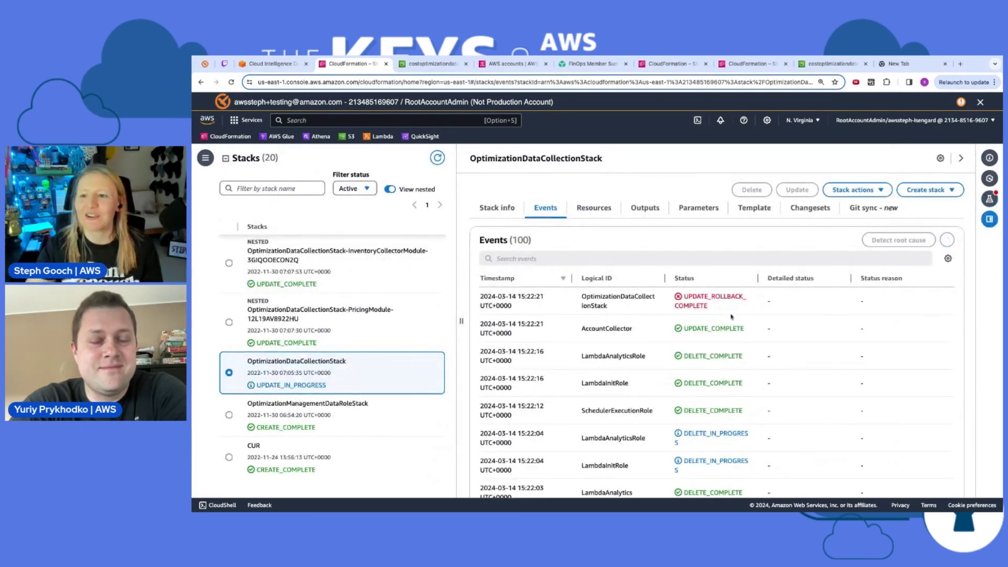
Step: Monitor the update of OptimizationDataCollectionStack by refreshing its events and the stack list
{"action": "left_click", "coordinate": [946, 240]}
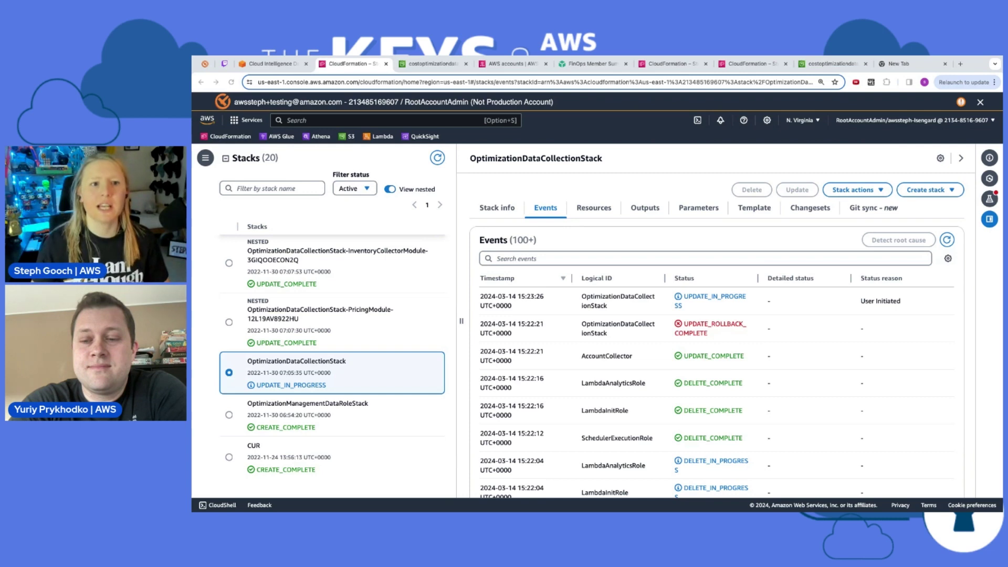
{"action": "left_click", "coordinate": [284, 67]}
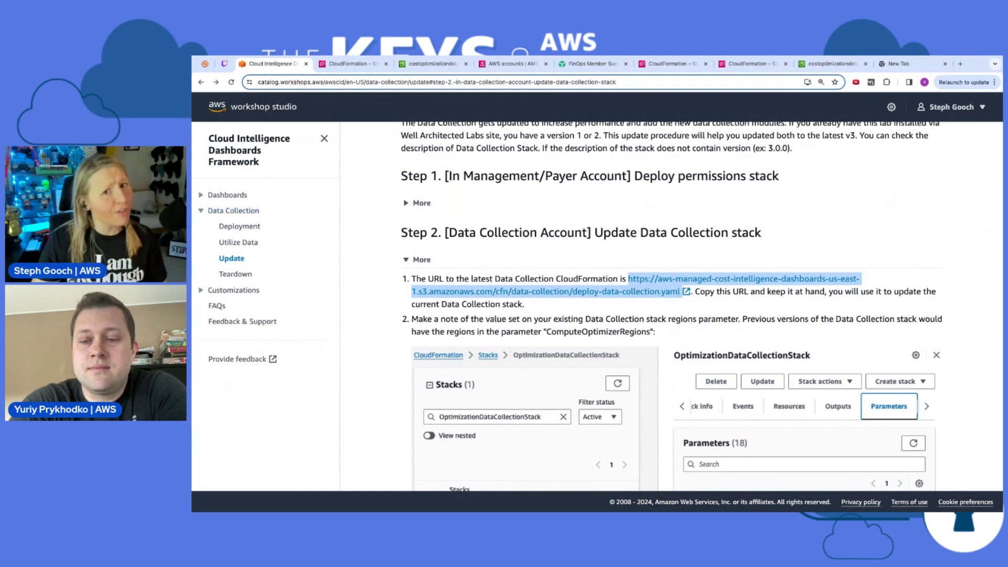
{"action": "left_click", "coordinate": [349, 64]}
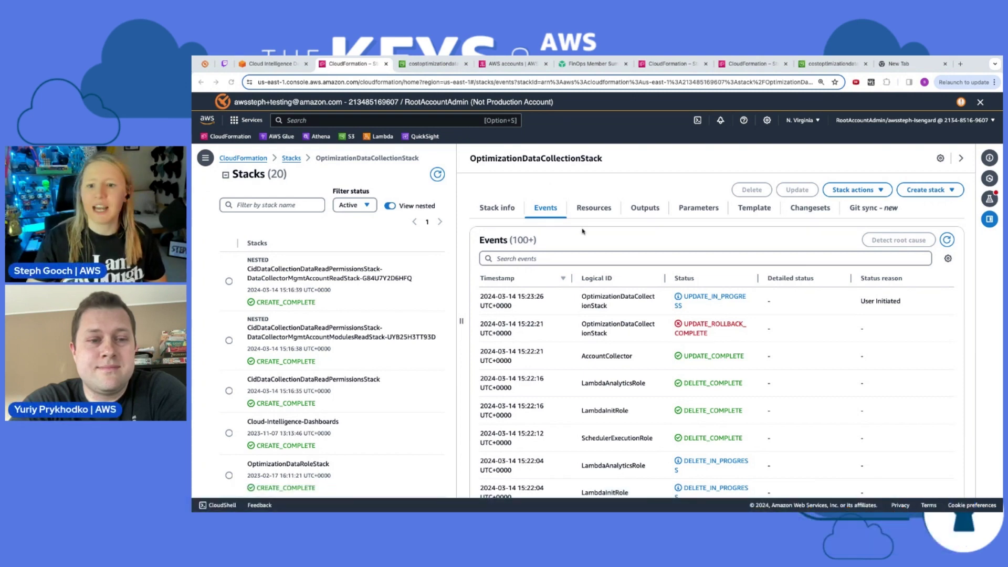
{"action": "left_click", "coordinate": [948, 240]}
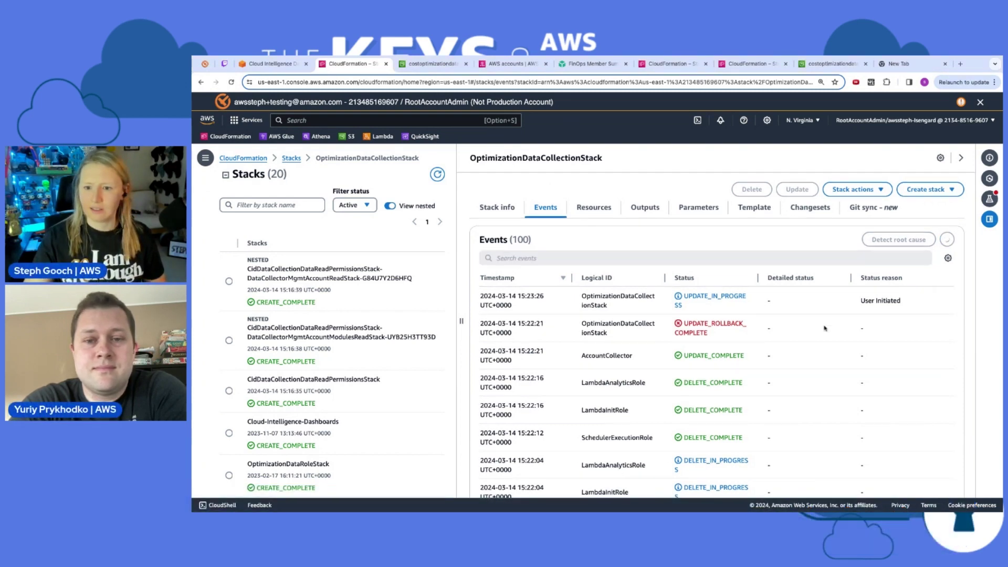
{"action": "scroll", "coordinate": [824, 329], "scroll_direction": "down", "scroll_amount": 1}
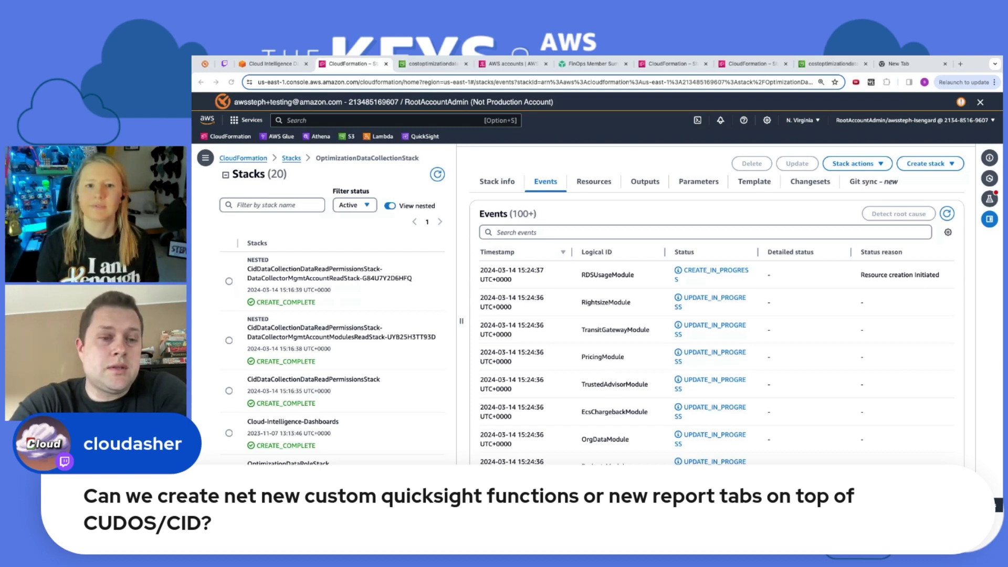
{"action": "left_click", "coordinate": [947, 214]}
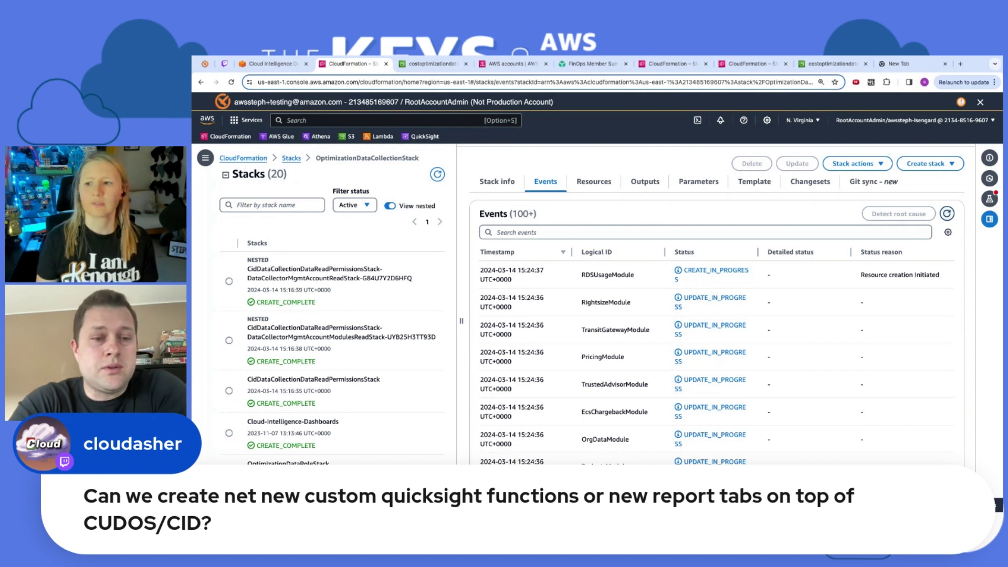
{"action": "left_click", "coordinate": [437, 175]}
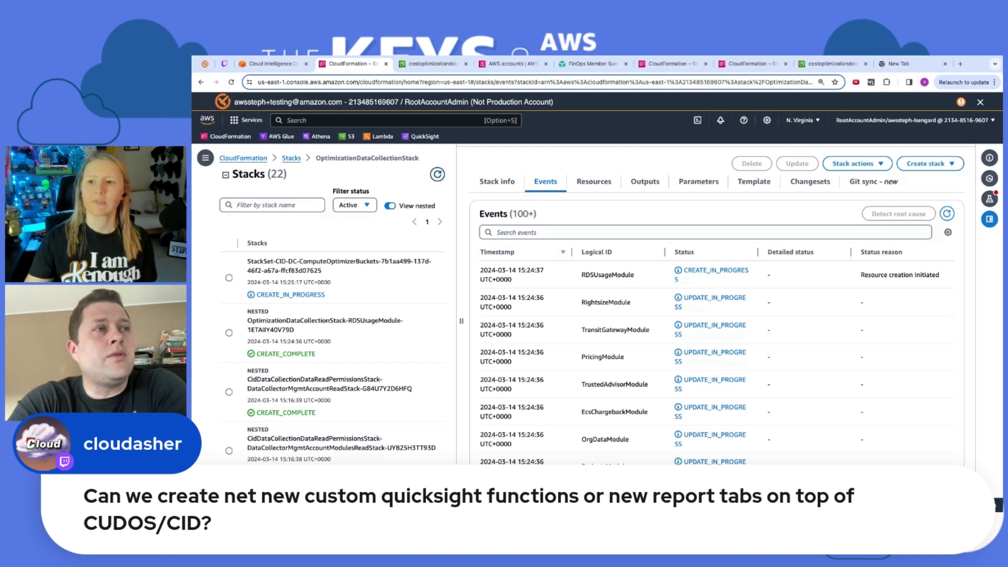
{"action": "left_click", "coordinate": [946, 214]}
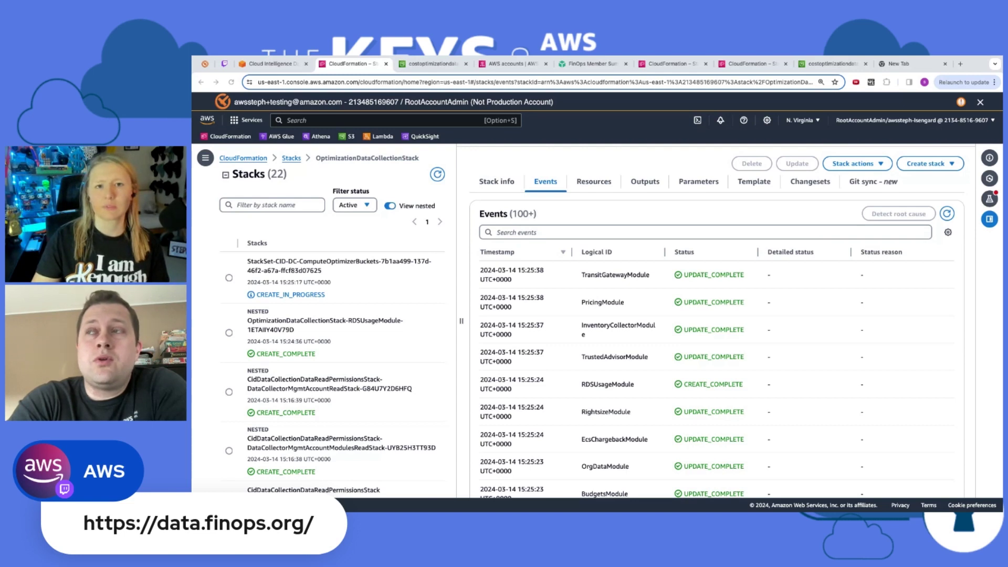
{"action": "scroll", "coordinate": [637, 303], "scroll_direction": "up", "scroll_amount": 1}
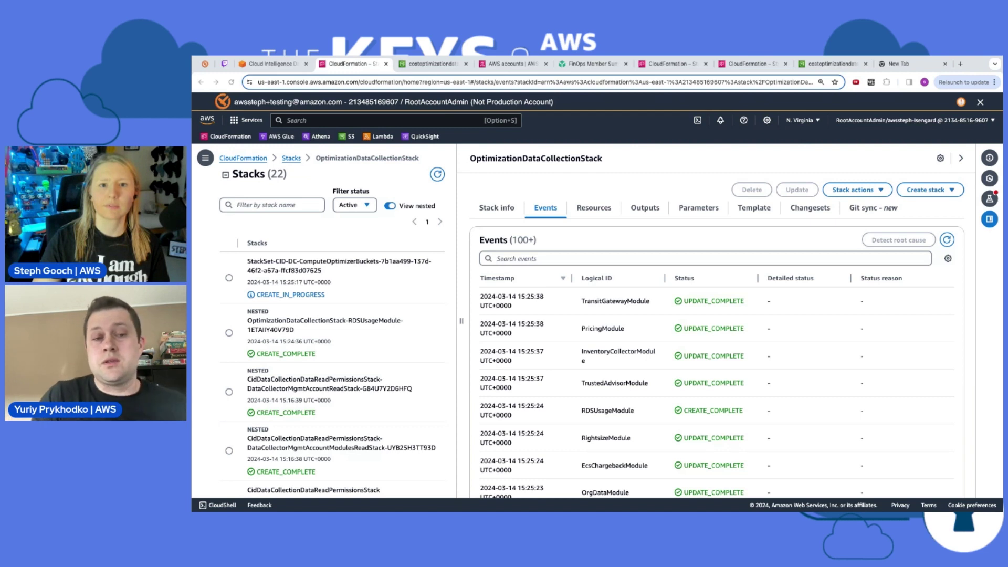
Step: Close the account banner, refresh the stack events and look through the nested stacks' update statuses
{"action": "left_click", "coordinate": [980, 102]}
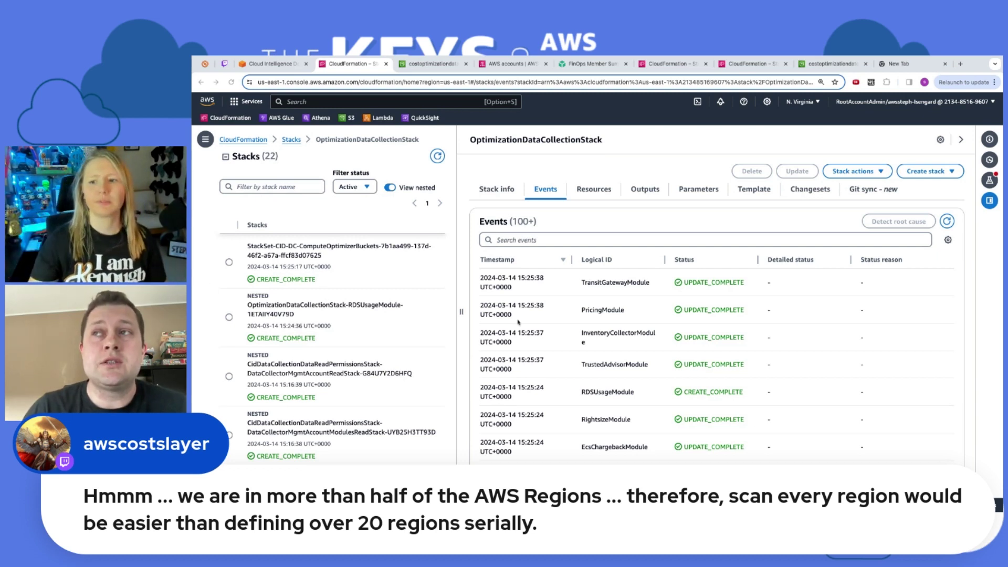
{"action": "left_click", "coordinate": [947, 222]}
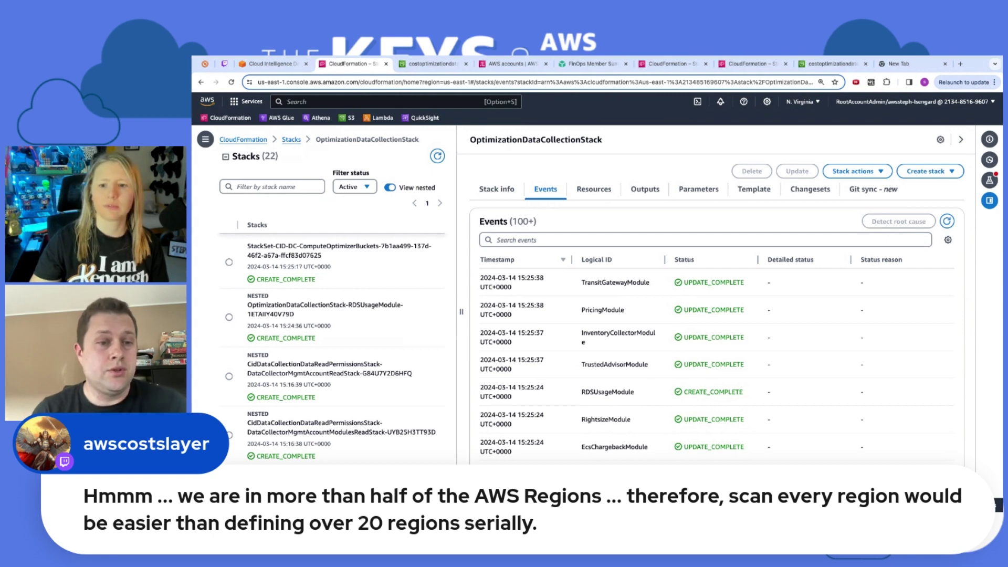
{"action": "scroll", "coordinate": [440, 376], "scroll_direction": "down", "scroll_amount": 10}
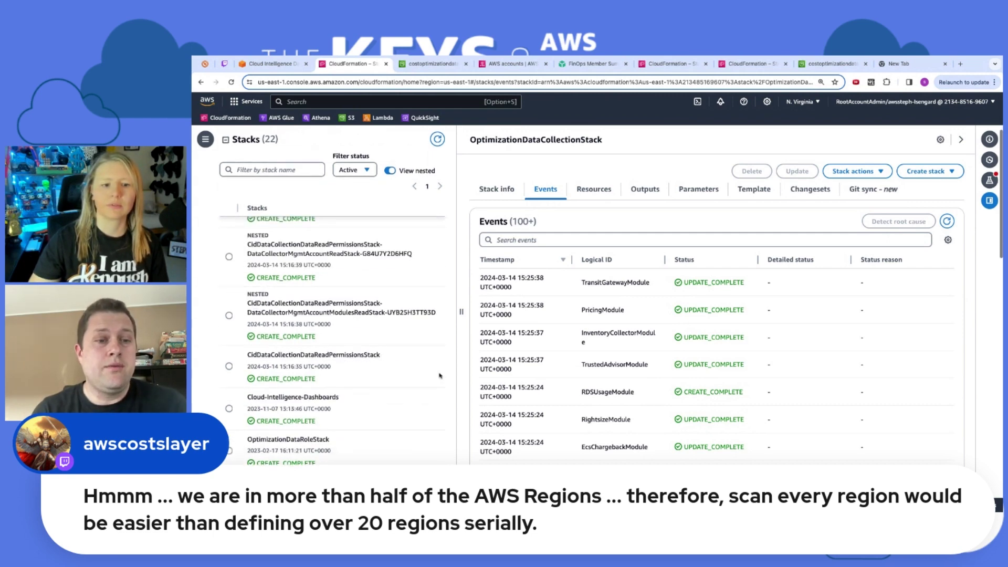
{"action": "scroll", "coordinate": [440, 375], "scroll_direction": "down", "scroll_amount": 3}
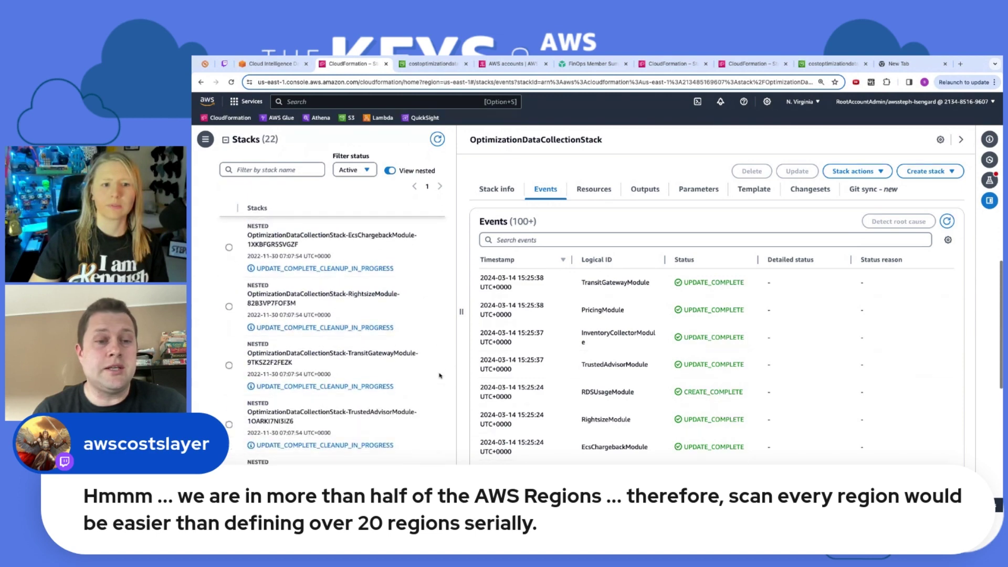
{"action": "scroll", "coordinate": [403, 188], "scroll_direction": "up", "scroll_amount": 15}
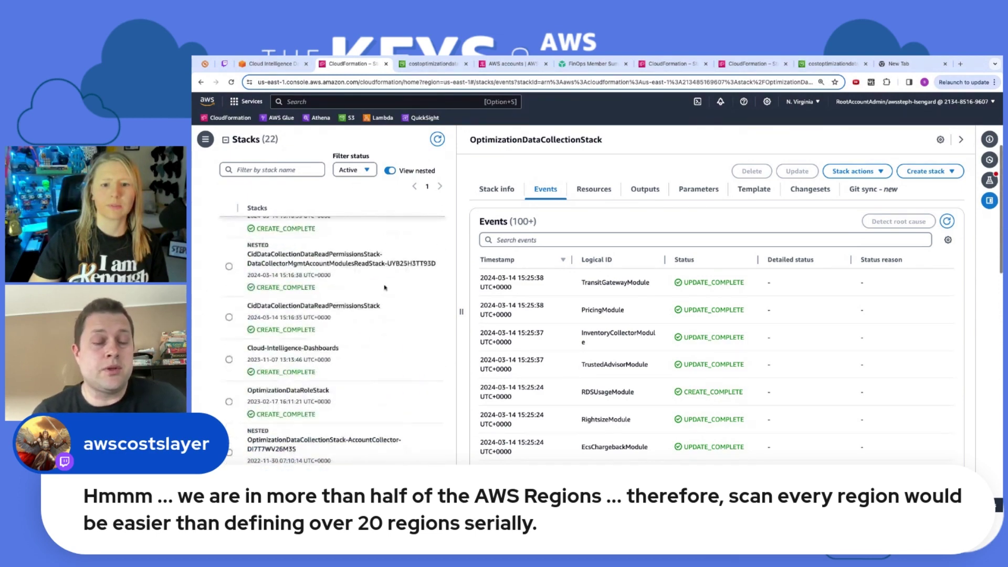
Step: Refresh the stack list and the OptimizationDataCollectionStack events, and check the nested stacks' update statuses
{"action": "left_click", "coordinate": [438, 156]}
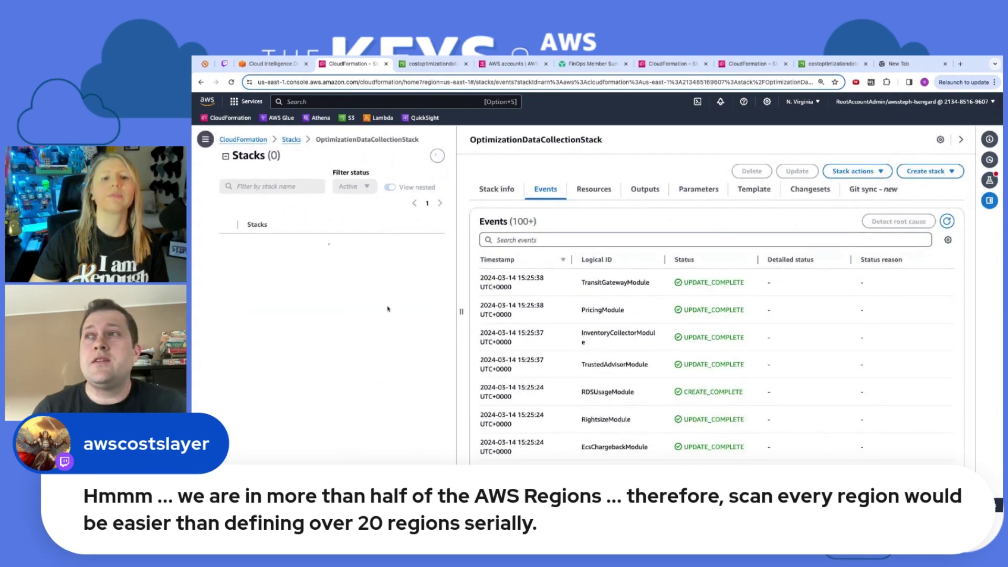
{"action": "scroll", "coordinate": [389, 309], "scroll_direction": "down", "scroll_amount": 10}
{"action": "scroll", "coordinate": [388, 308], "scroll_direction": "down", "scroll_amount": 1}
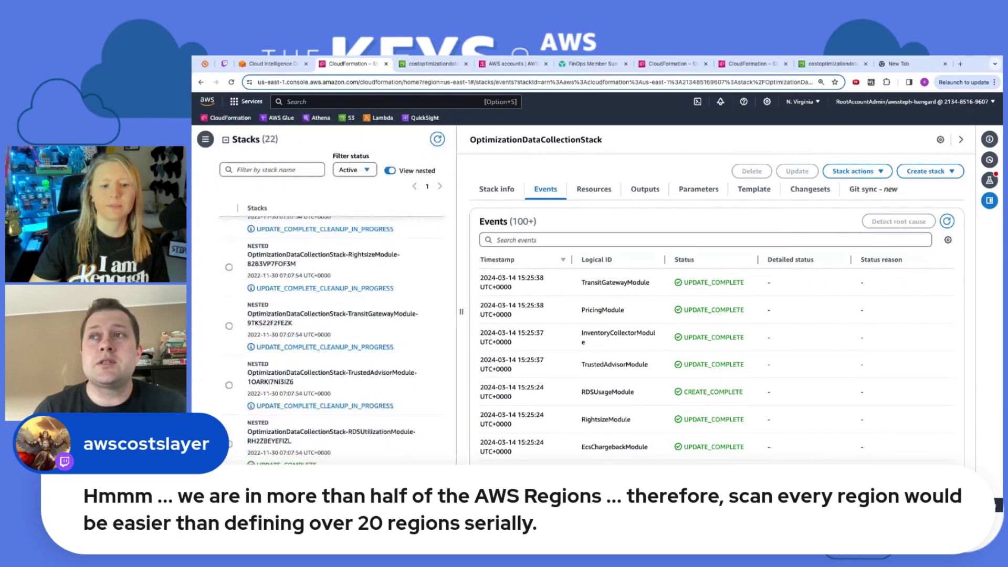
{"action": "left_click", "coordinate": [946, 221]}
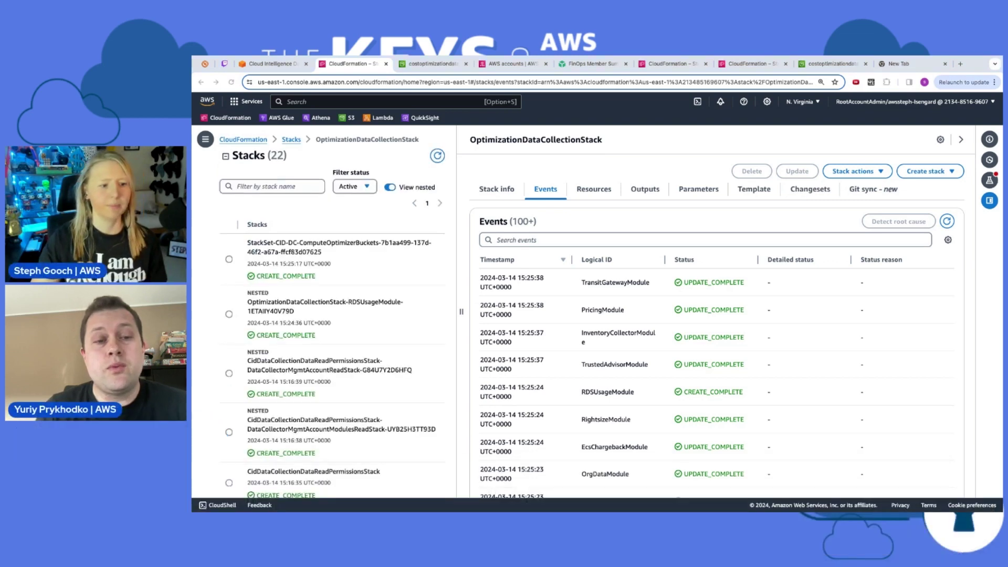
{"action": "left_click", "coordinate": [438, 155]}
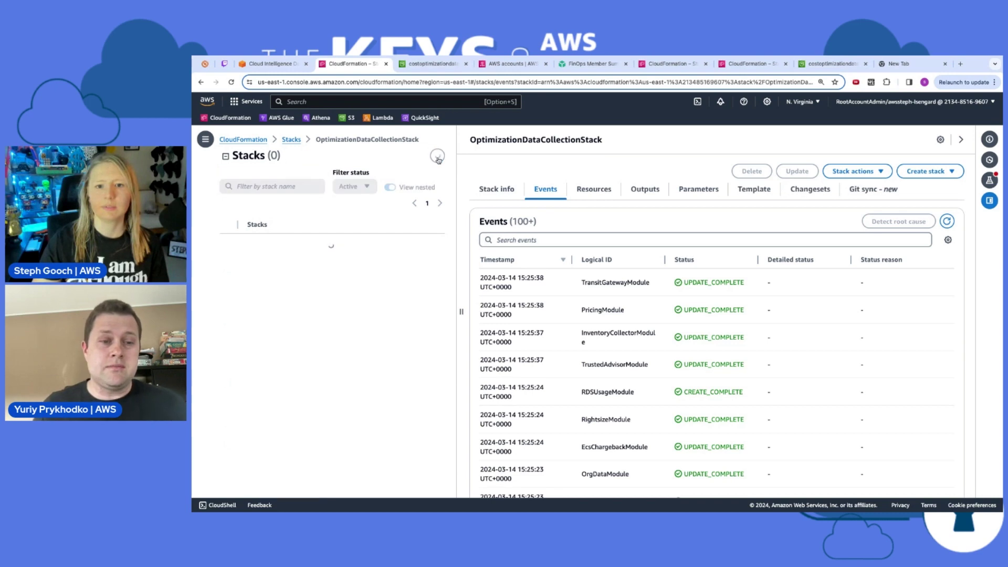
{"action": "scroll", "coordinate": [376, 298], "scroll_direction": "down", "scroll_amount": 10}
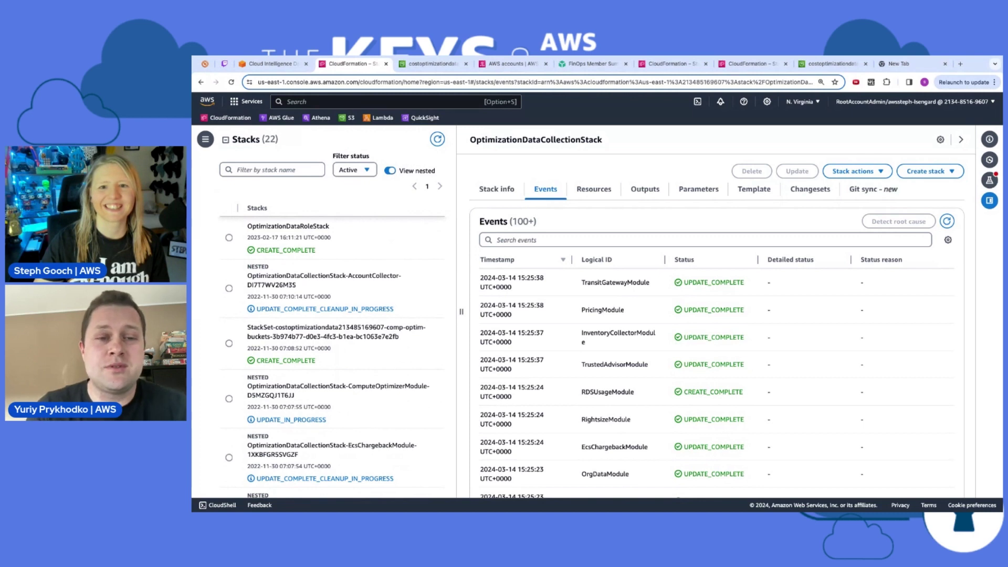
Step: Close the unneeded browser tabs, collapse the navigation beside OptimizationManagementDataRoleStack and refresh its stack list
{"action": "left_click", "coordinate": [546, 64]}
{"action": "left_click", "coordinate": [545, 64]}
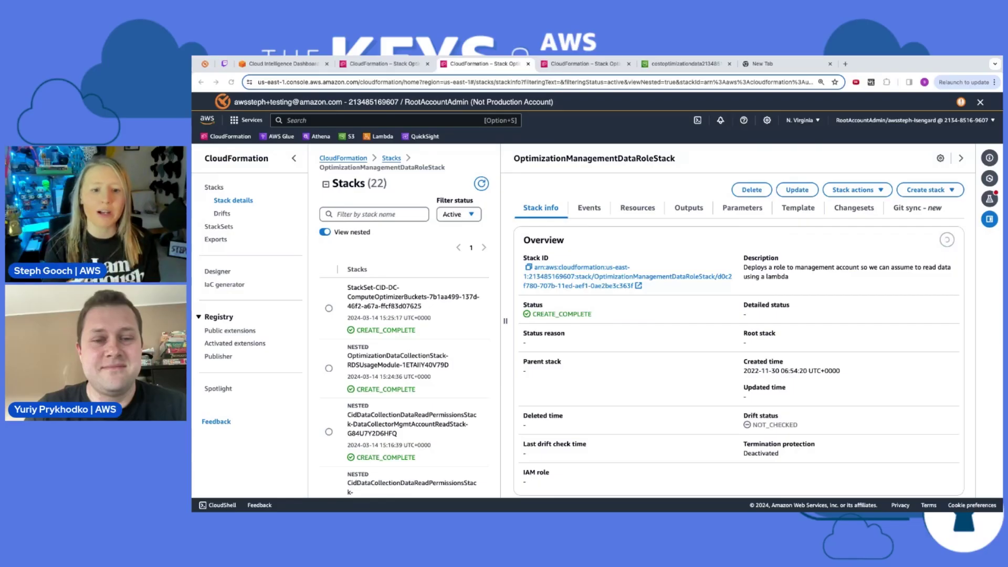
{"action": "left_click", "coordinate": [294, 158]}
{"action": "left_click", "coordinate": [381, 184]}
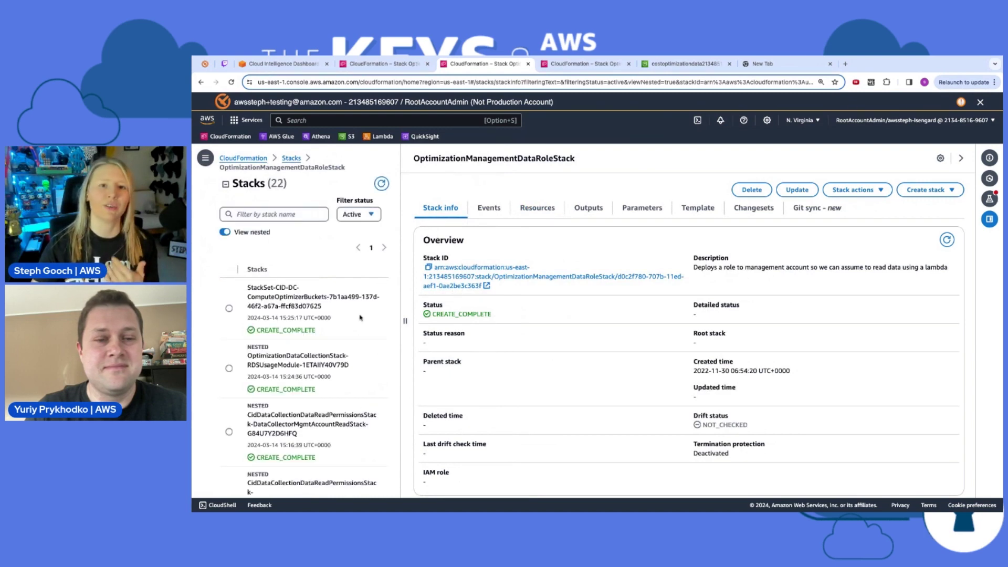
Step: Switch to the cost optimization data bucket in S3, inspect its compute_optimizer folder and return to the bucket root
{"action": "left_click", "coordinate": [683, 63]}
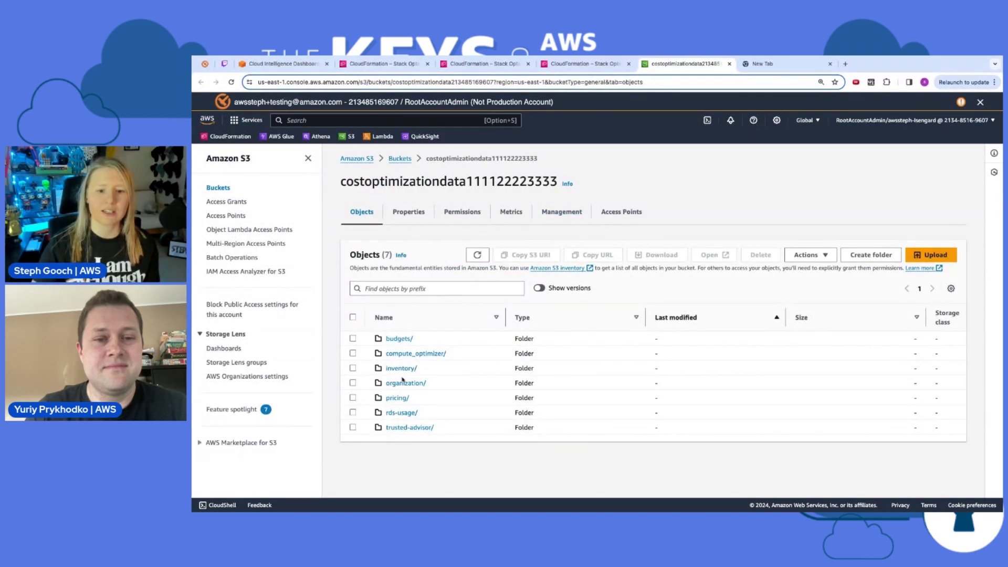
{"action": "left_click", "coordinate": [409, 355]}
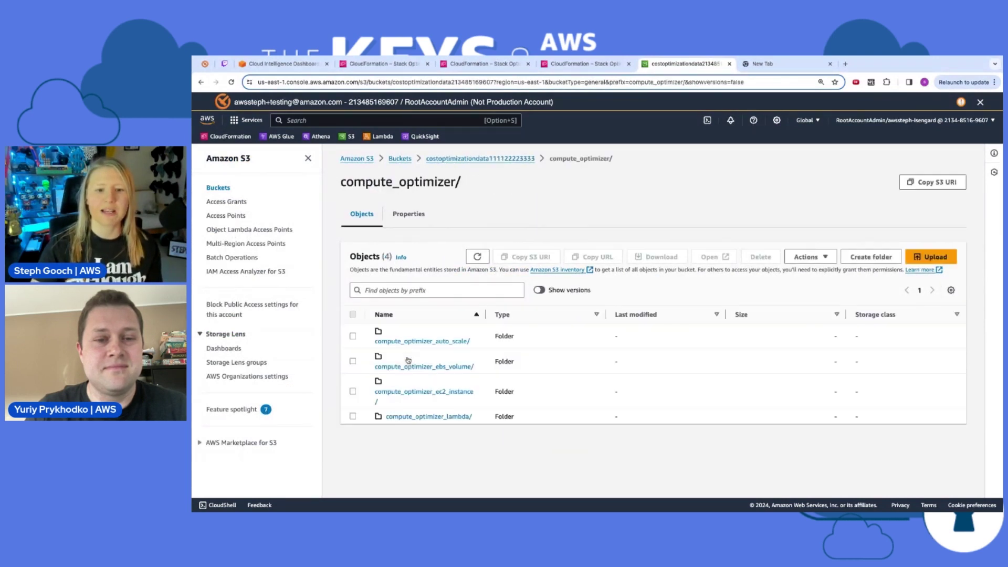
{"action": "left_click", "coordinate": [513, 159]}
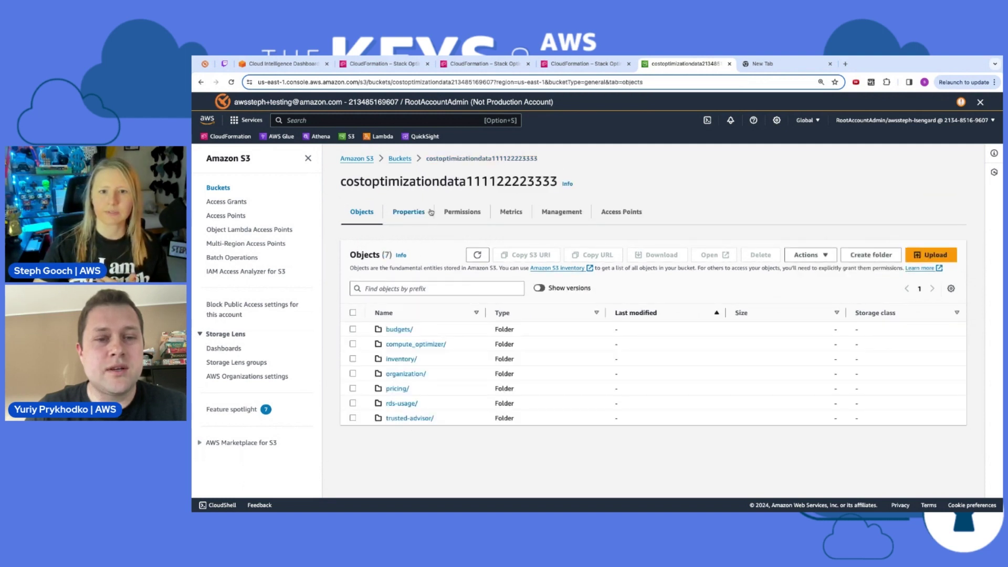
Step: Inspect both trusted-advisor-data folders inside the bucket's trusted-advisor folder and return to the bucket root
{"action": "left_click", "coordinate": [397, 419]}
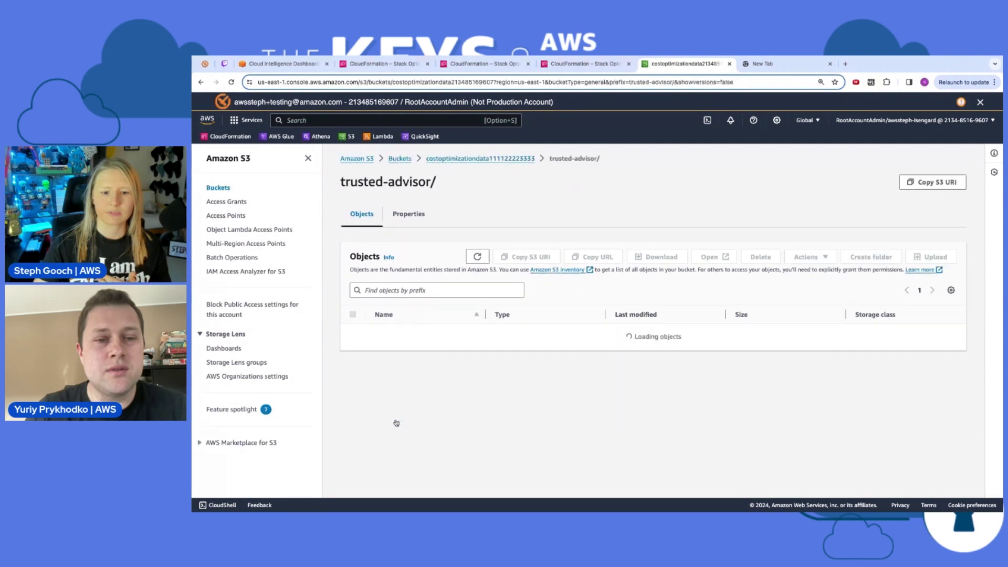
{"action": "left_click", "coordinate": [417, 331]}
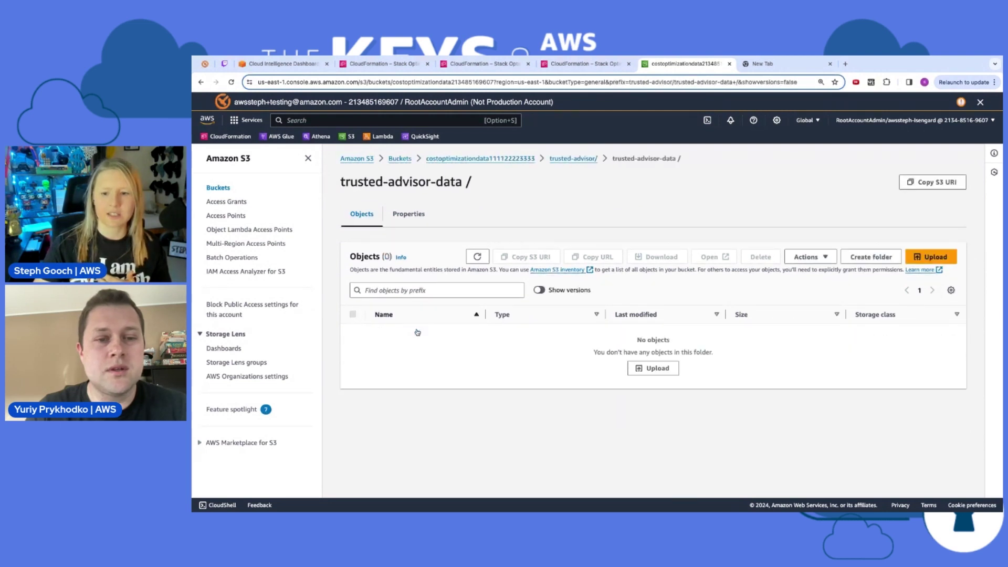
{"action": "left_click", "coordinate": [569, 159]}
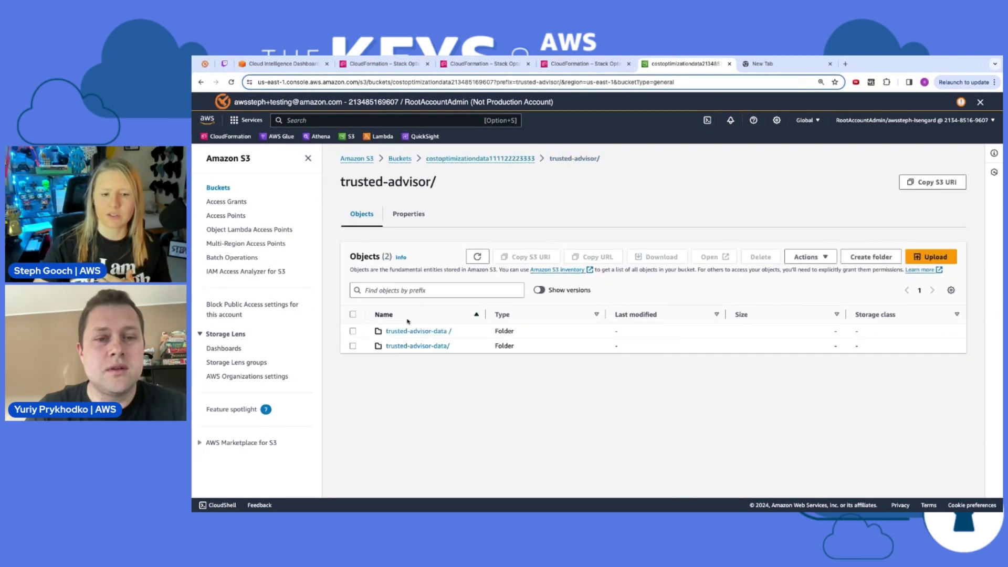
{"action": "left_click", "coordinate": [417, 346]}
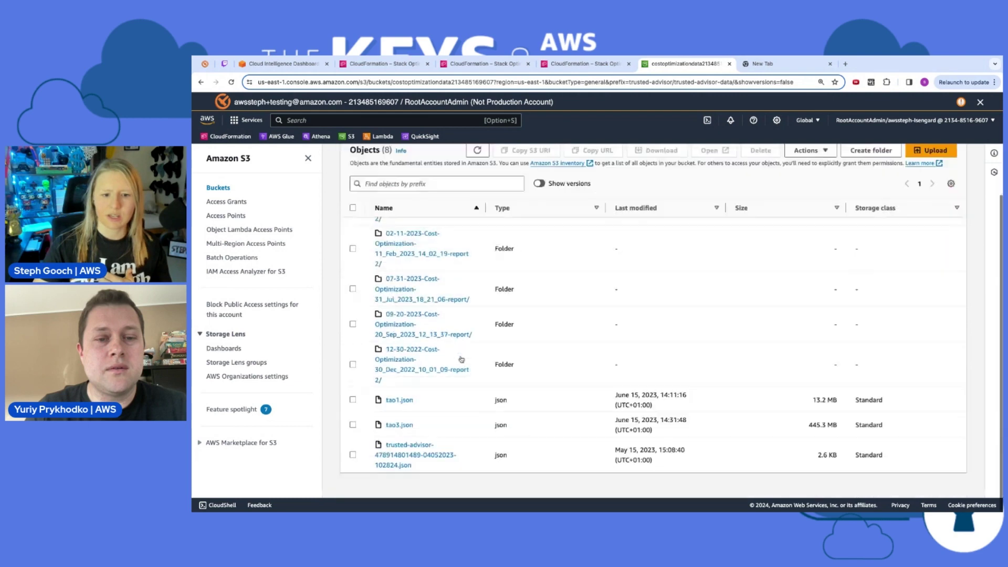
{"action": "key", "text": "super+bracketleft"}
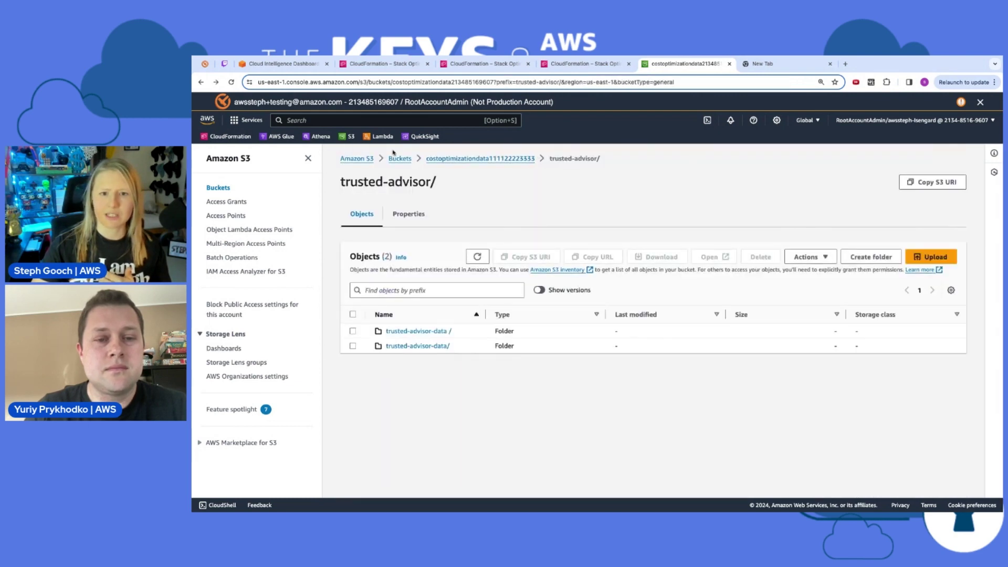
{"action": "left_click", "coordinate": [478, 159]}
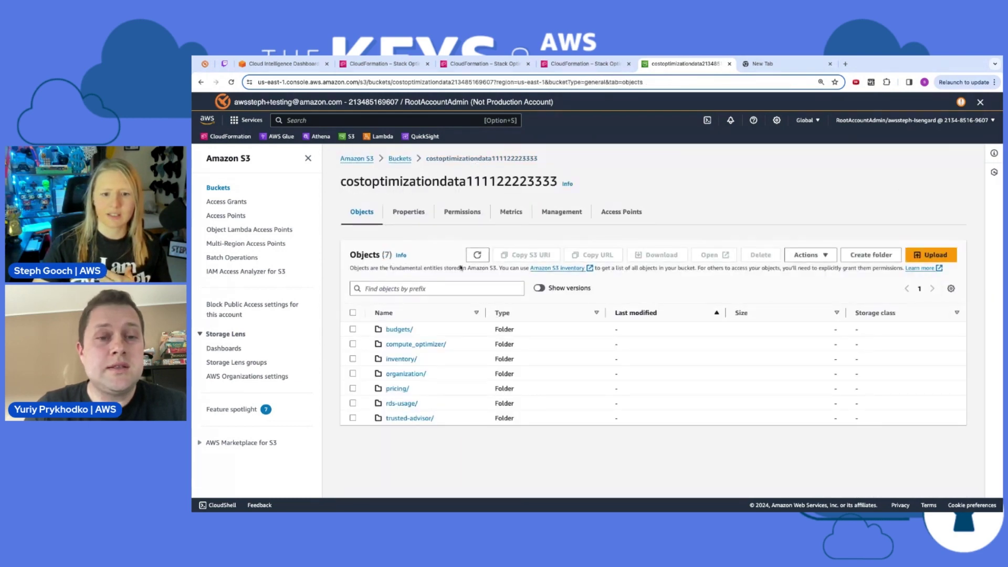
Step: Browse the budgets data down to the payer's year=2023 folder, inspect month=10 and return to the year folder
{"action": "left_click", "coordinate": [398, 330]}
{"action": "left_click", "coordinate": [398, 330]}
{"action": "left_click", "coordinate": [399, 331]}
{"action": "left_click", "coordinate": [399, 331]}
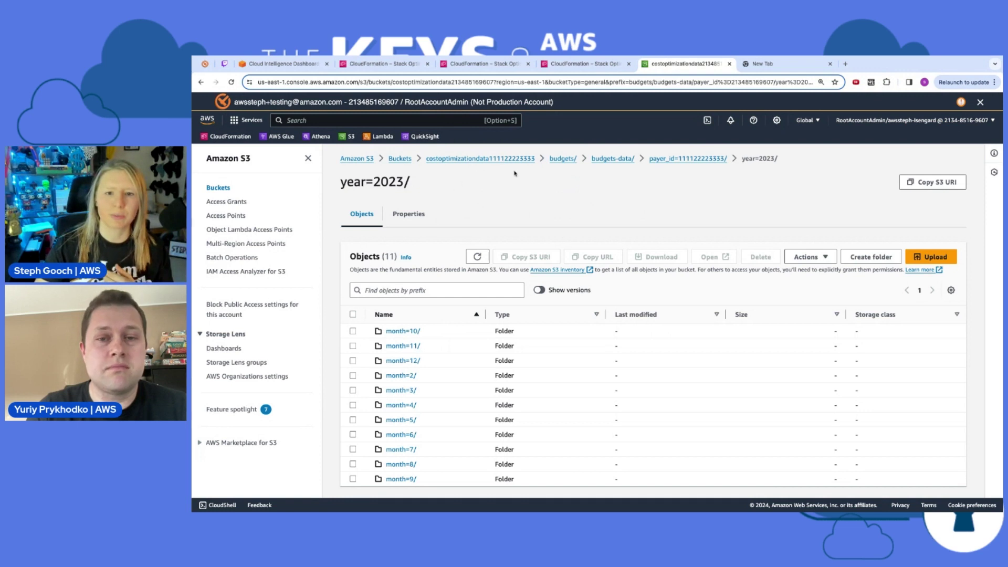
{"action": "scroll", "coordinate": [432, 203], "scroll_direction": "down", "scroll_amount": 1}
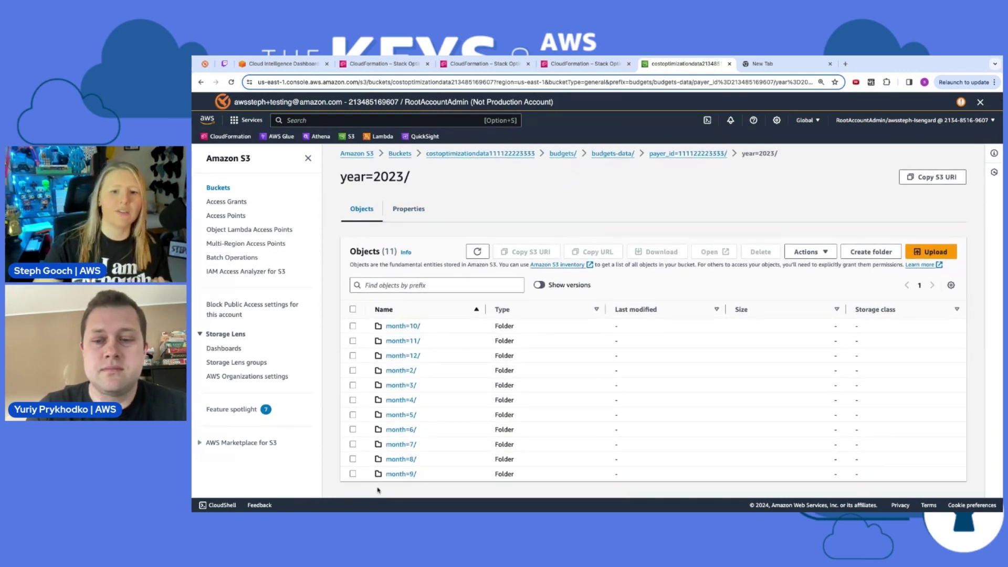
{"action": "left_click", "coordinate": [395, 327]}
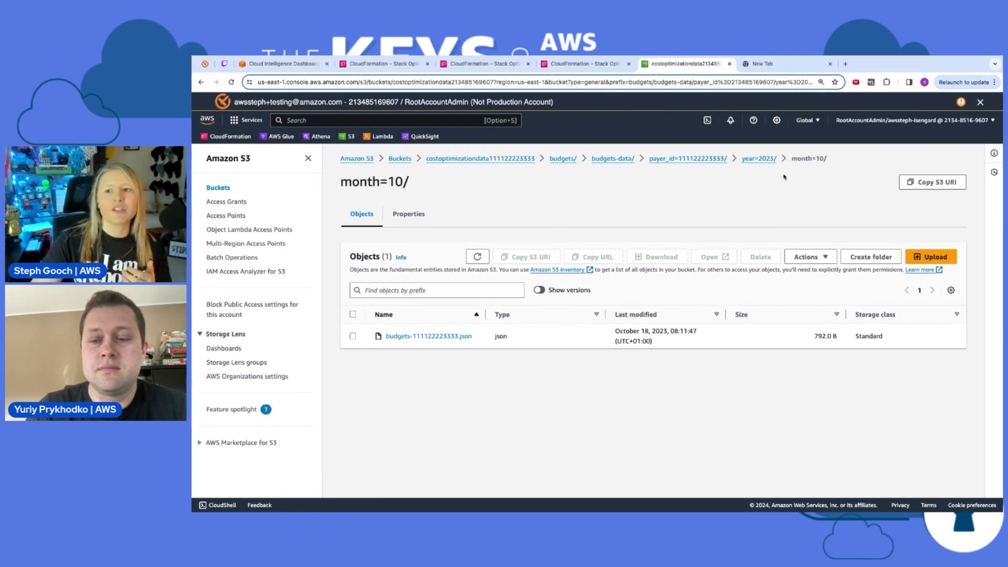
{"action": "left_click", "coordinate": [765, 159]}
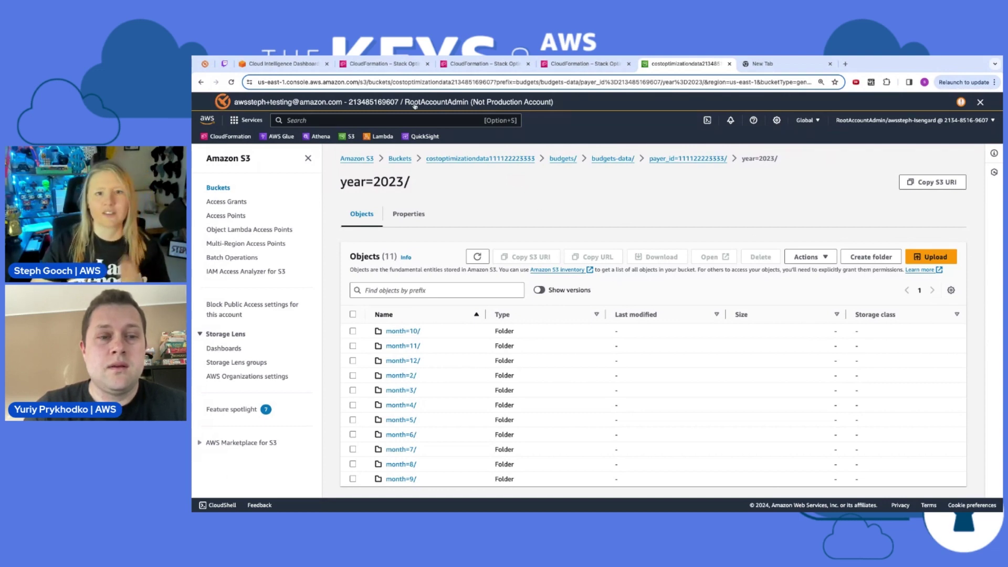
Step: Return to OptimizationDataCollectionStack in CloudFormation, refresh its resources and examine the statuses of the resources and nested stacks
{"action": "left_click", "coordinate": [374, 67]}
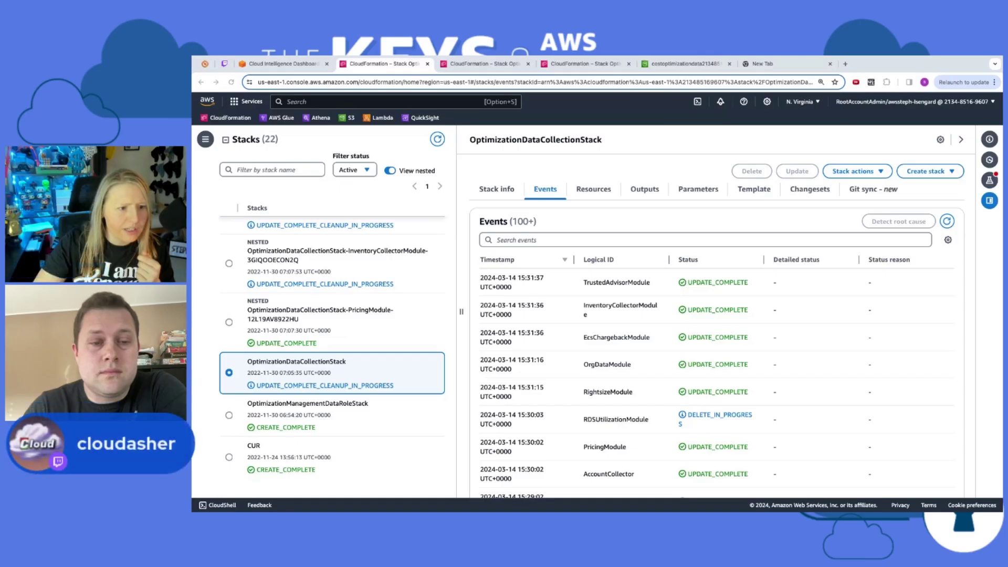
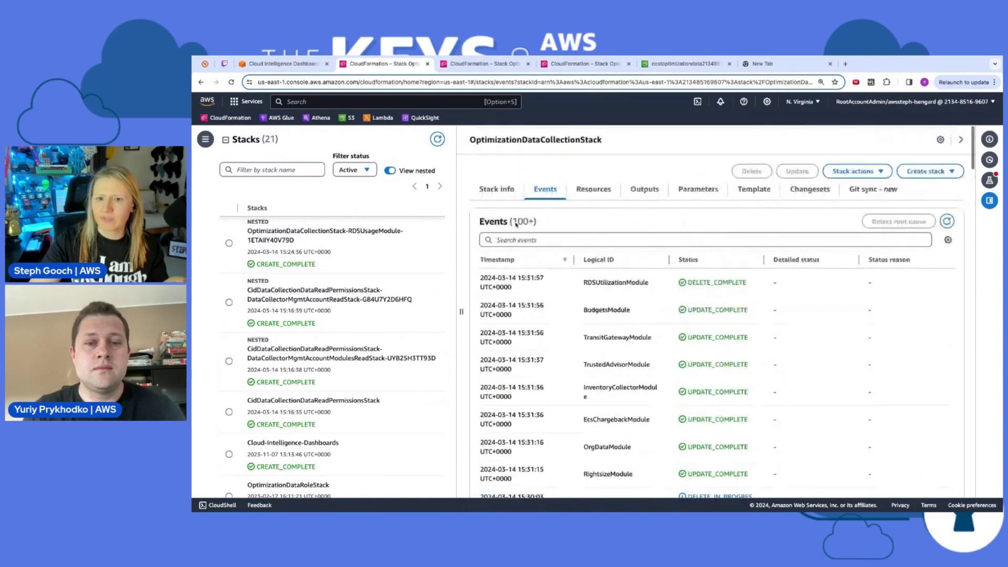
{"action": "left_click", "coordinate": [593, 189]}
{"action": "scroll", "coordinate": [647, 282], "scroll_direction": "down", "scroll_amount": 15}
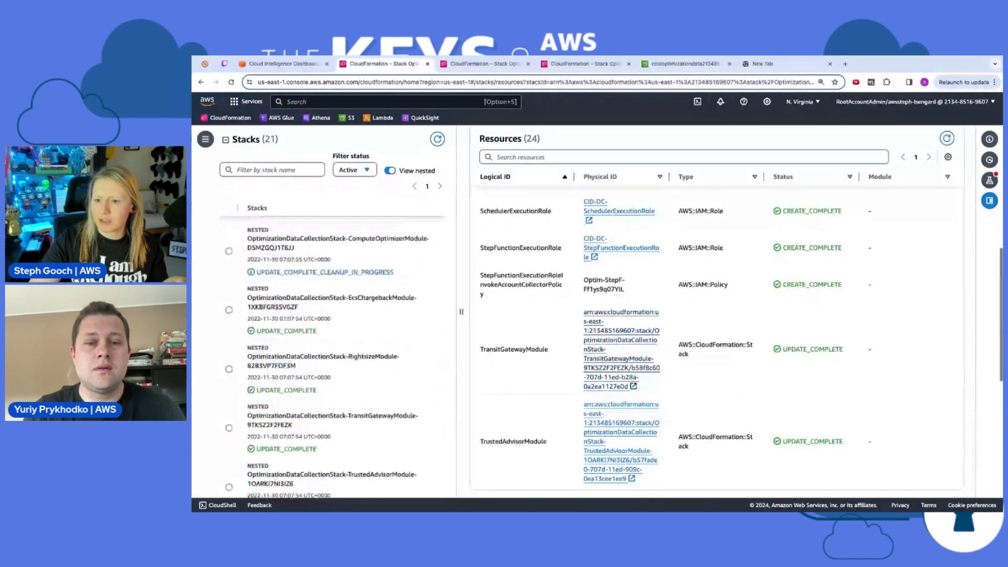
{"action": "scroll", "coordinate": [648, 336], "scroll_direction": "up", "scroll_amount": 12}
{"action": "scroll", "coordinate": [649, 310], "scroll_direction": "up", "scroll_amount": 5}
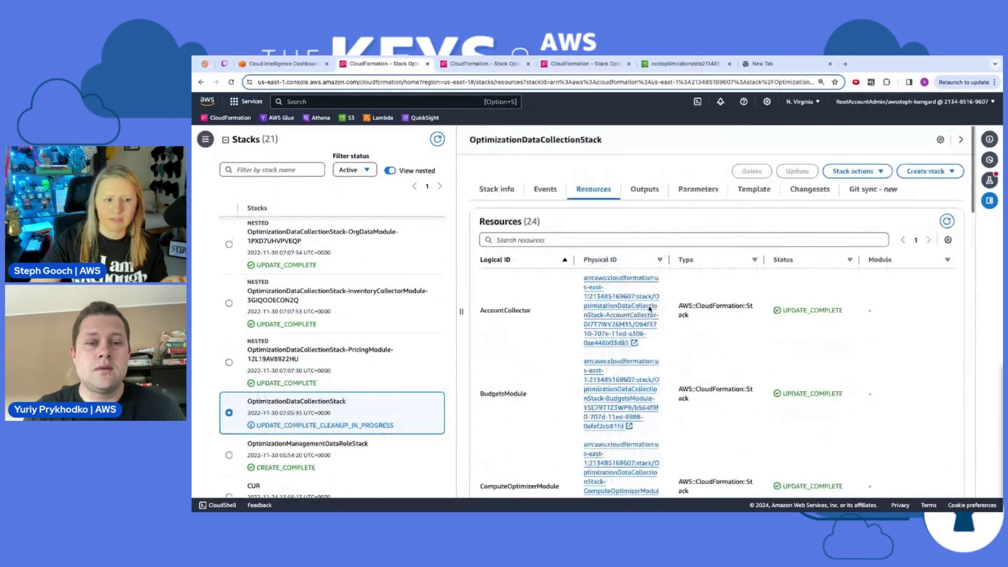
{"action": "scroll", "coordinate": [305, 327], "scroll_direction": "down", "scroll_amount": 5}
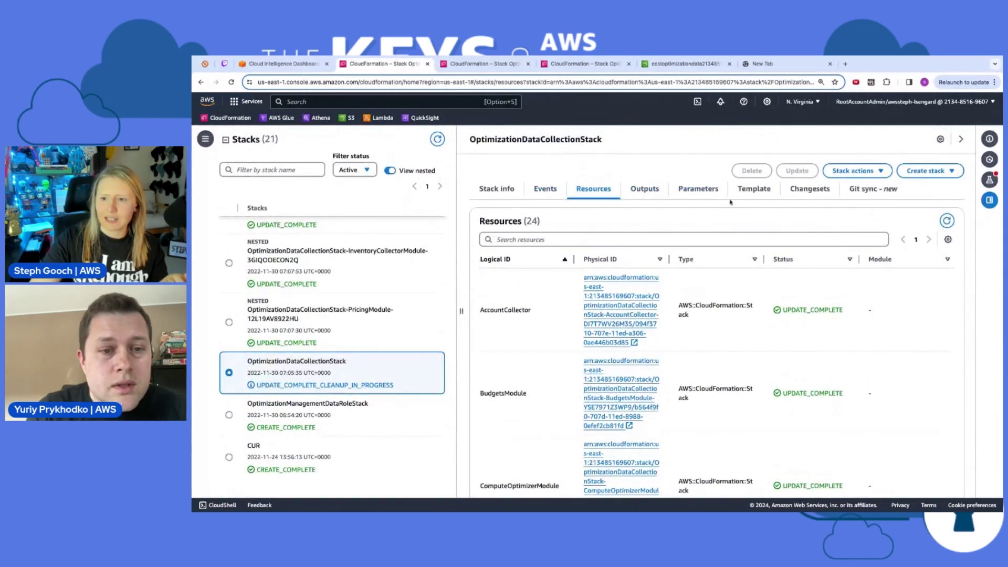
{"action": "left_click", "coordinate": [947, 221]}
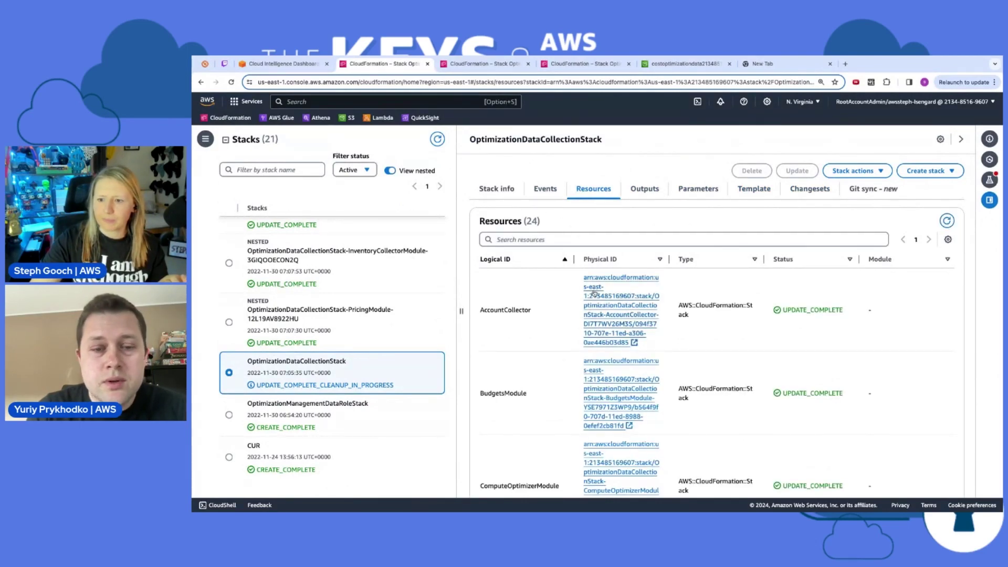
{"action": "scroll", "coordinate": [585, 314], "scroll_direction": "down", "scroll_amount": 5}
{"action": "scroll", "coordinate": [584, 324], "scroll_direction": "down", "scroll_amount": 5}
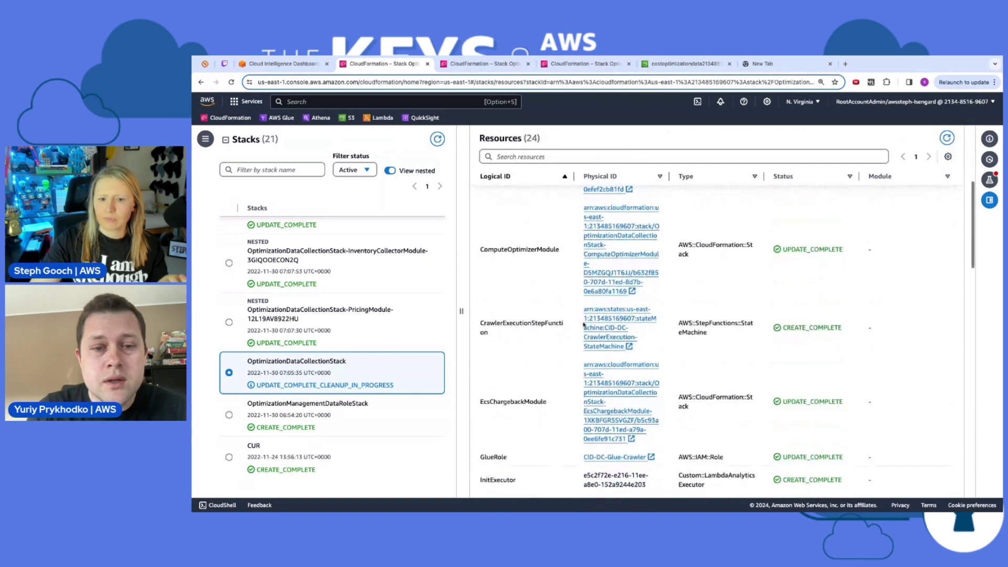
{"action": "scroll", "coordinate": [717, 336], "scroll_direction": "down", "scroll_amount": 3}
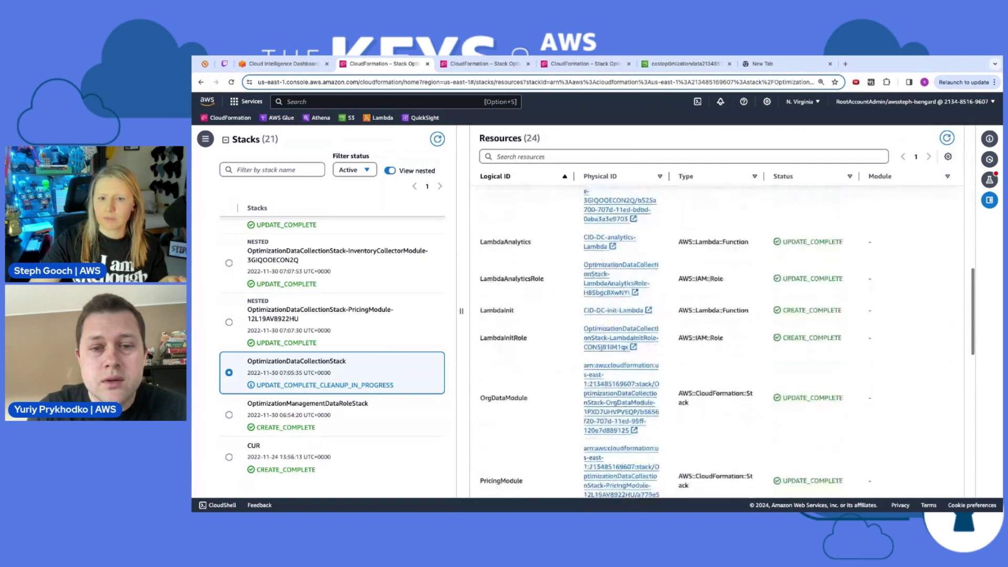
{"action": "scroll", "coordinate": [726, 341], "scroll_direction": "down", "scroll_amount": 8}
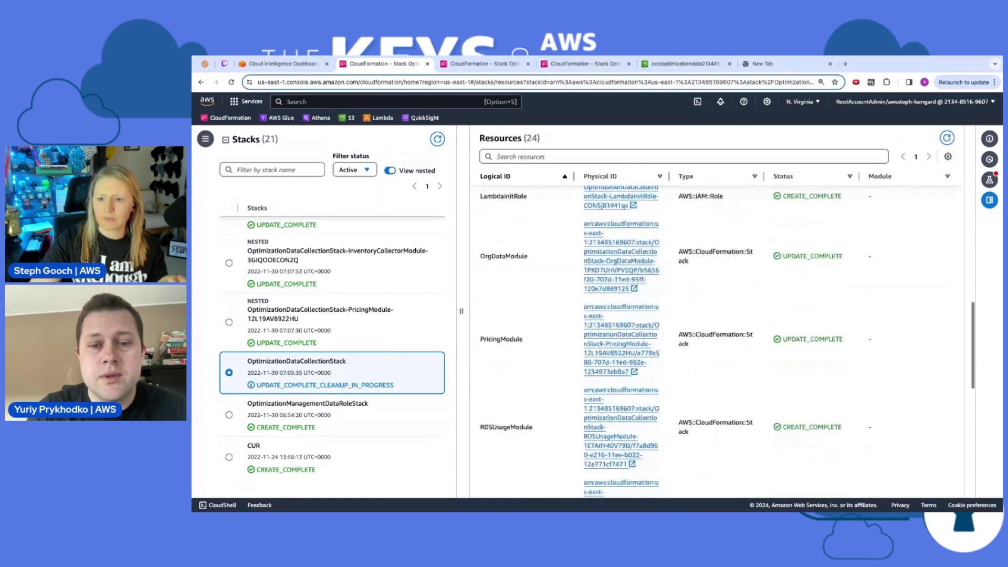
{"action": "scroll", "coordinate": [549, 202], "scroll_direction": "up", "scroll_amount": 20}
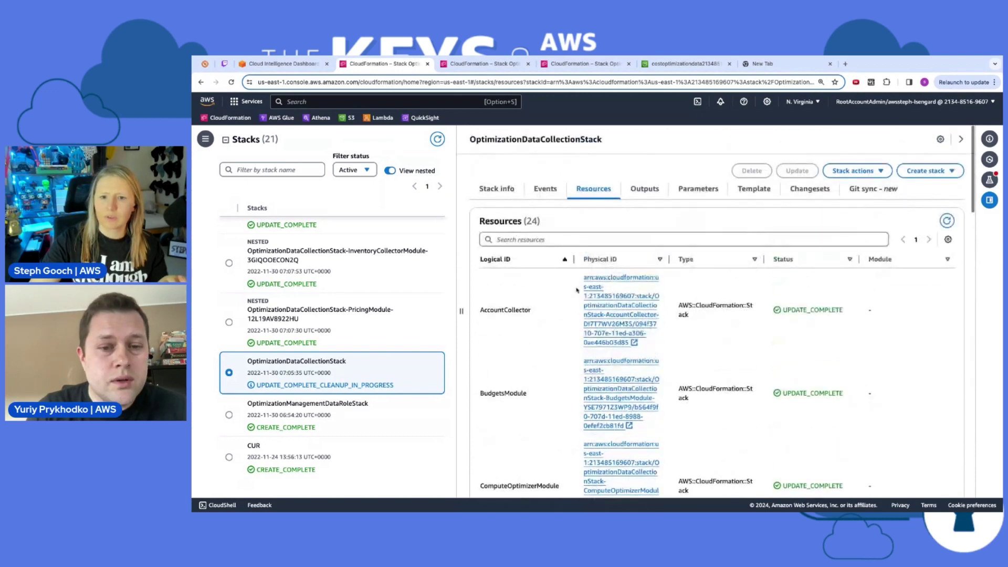
Step: Monitor the cleanup of OptimizationDataCollectionStack by refreshing its events and the stack list
{"action": "left_click", "coordinate": [547, 194]}
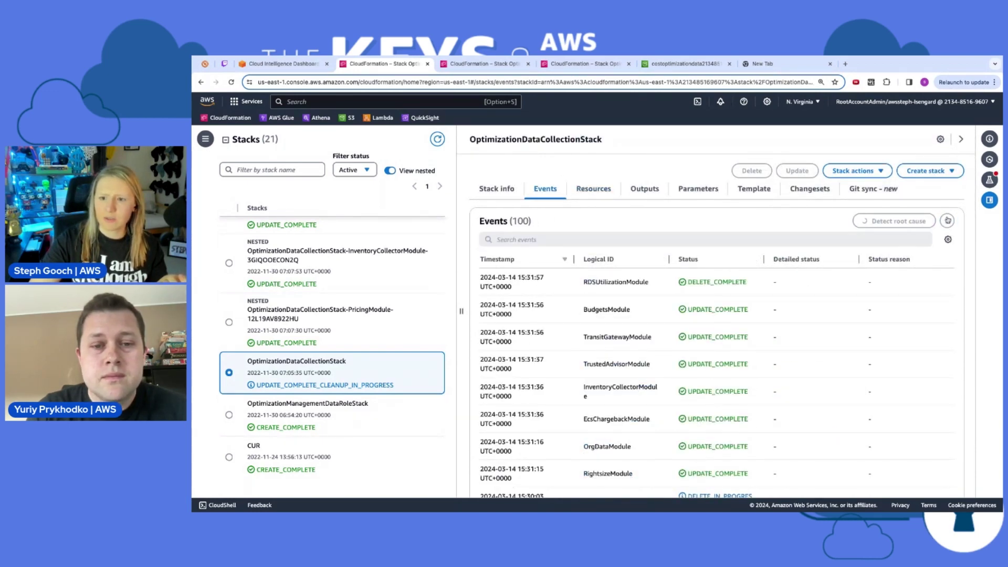
{"action": "left_click", "coordinate": [437, 139]}
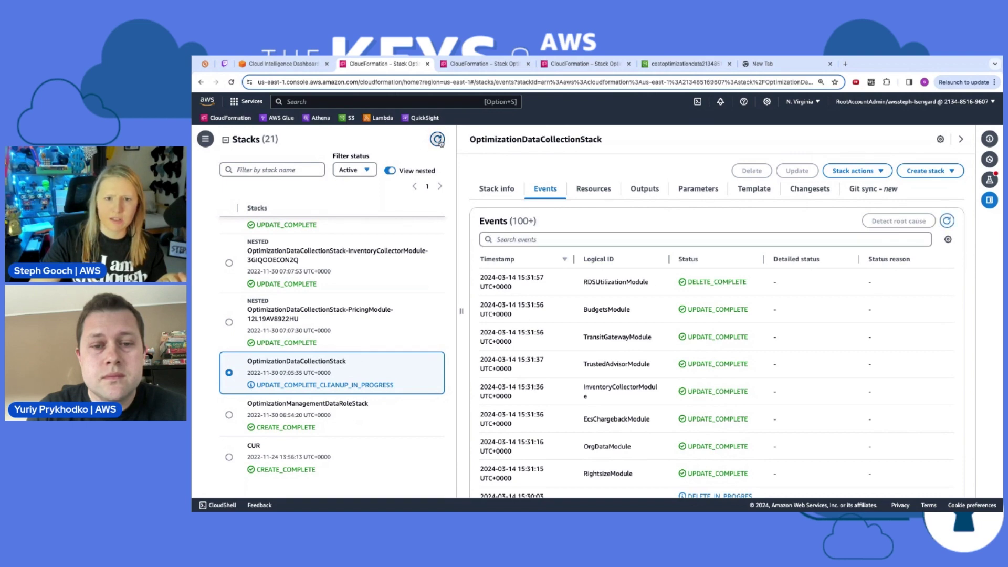
{"action": "scroll", "coordinate": [363, 365], "scroll_direction": "down", "scroll_amount": 15}
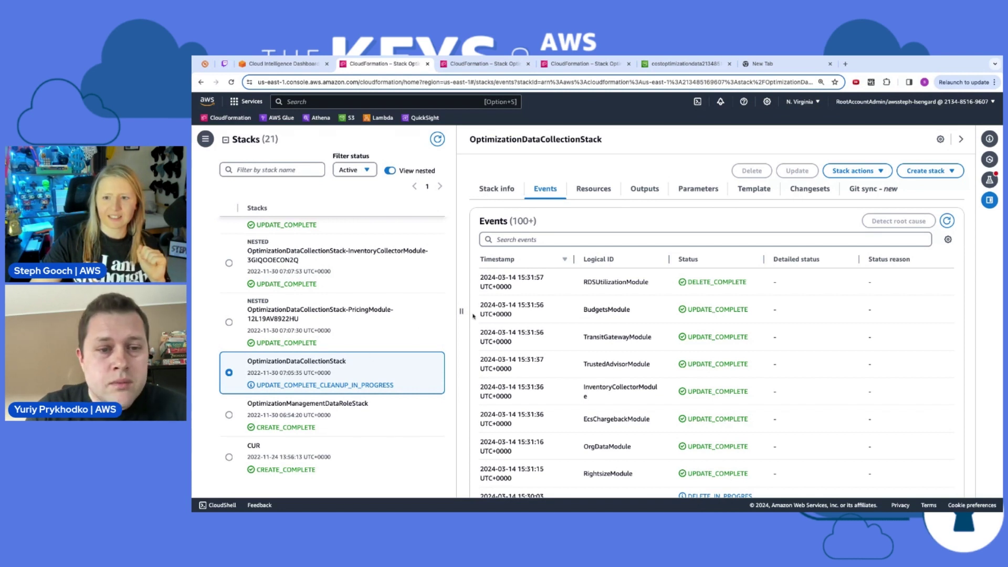
{"action": "left_click", "coordinate": [947, 221]}
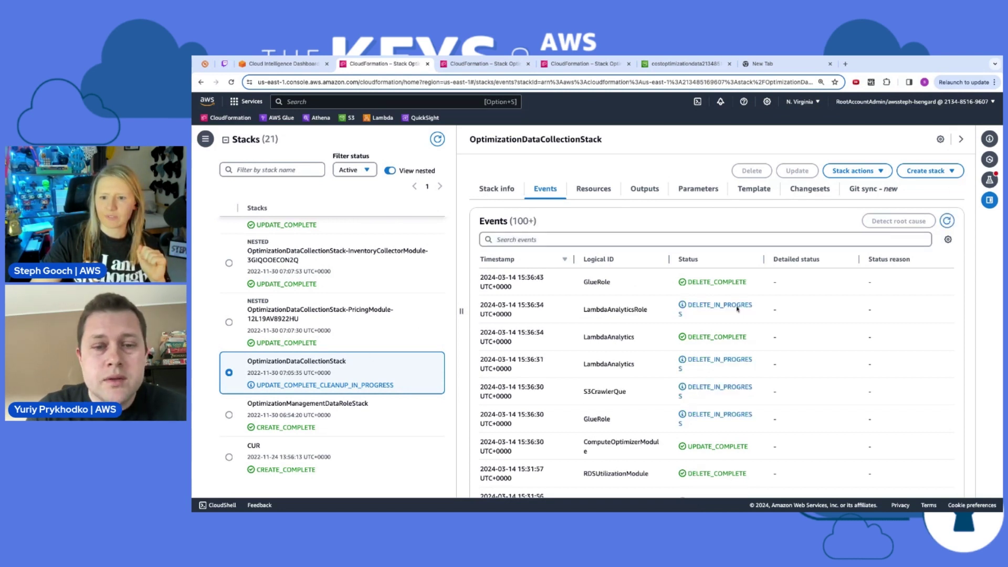
{"action": "left_click", "coordinate": [947, 221]}
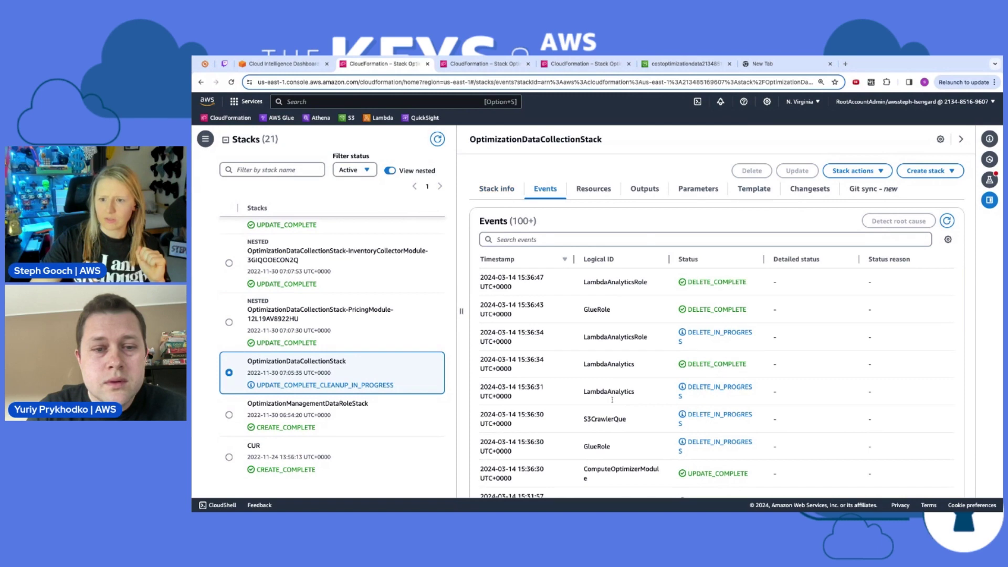
Step: Open the costoptimizationdata comp-optim-buckets StackSet stack and examine its events and the reason for the S3Bucket deletion failure
{"action": "scroll", "coordinate": [347, 383], "scroll_direction": "up", "scroll_amount": 5}
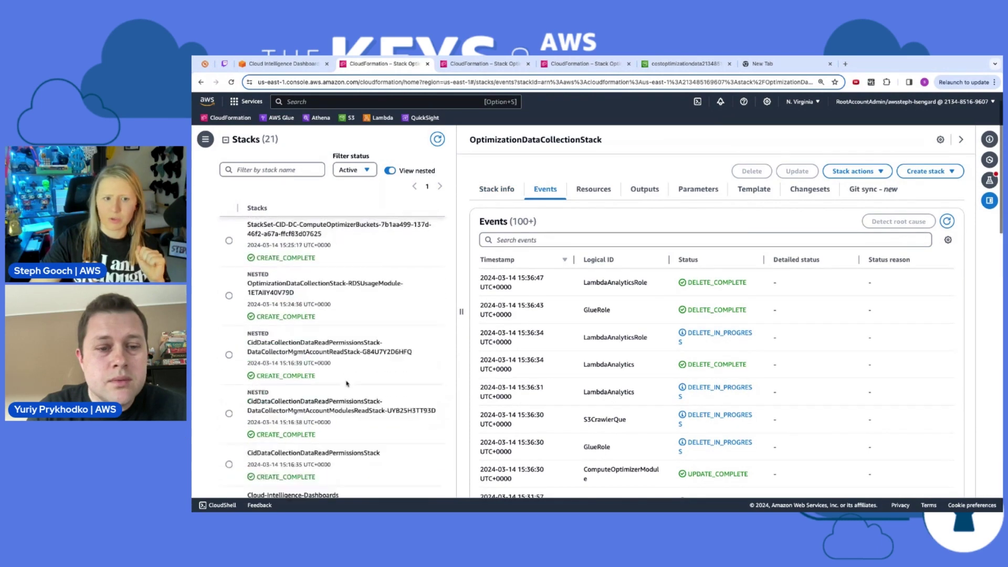
{"action": "scroll", "coordinate": [347, 383], "scroll_direction": "down", "scroll_amount": 10}
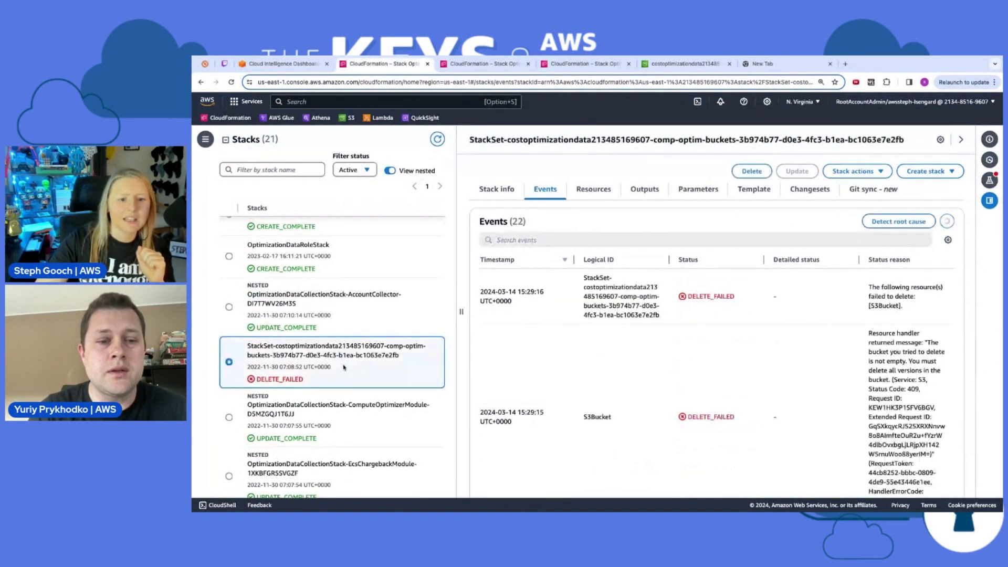
{"action": "scroll", "coordinate": [840, 345], "scroll_direction": "down", "scroll_amount": 2}
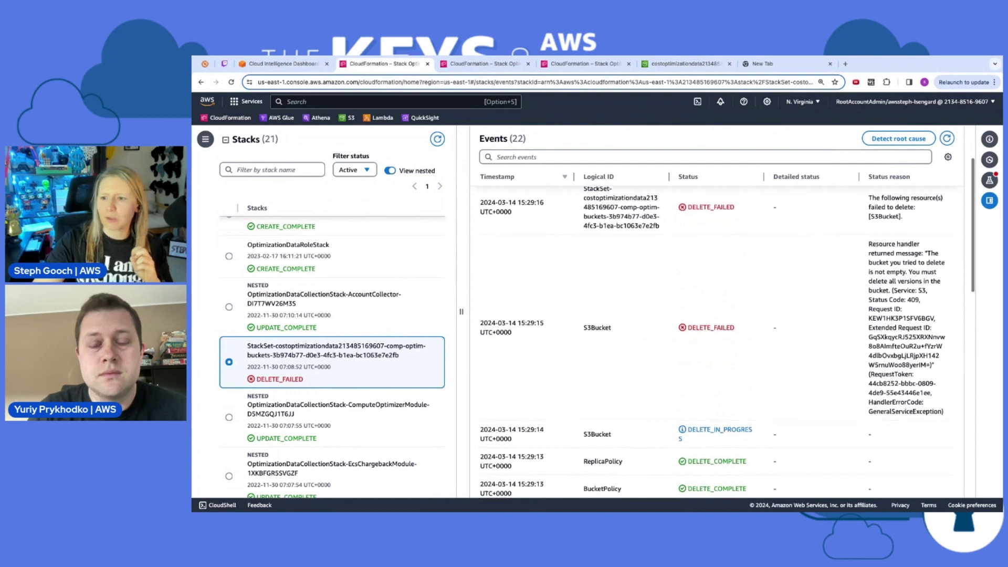
{"action": "scroll", "coordinate": [722, 328], "scroll_direction": "down", "scroll_amount": 1}
{"action": "scroll", "coordinate": [721, 328], "scroll_direction": "down", "scroll_amount": 3}
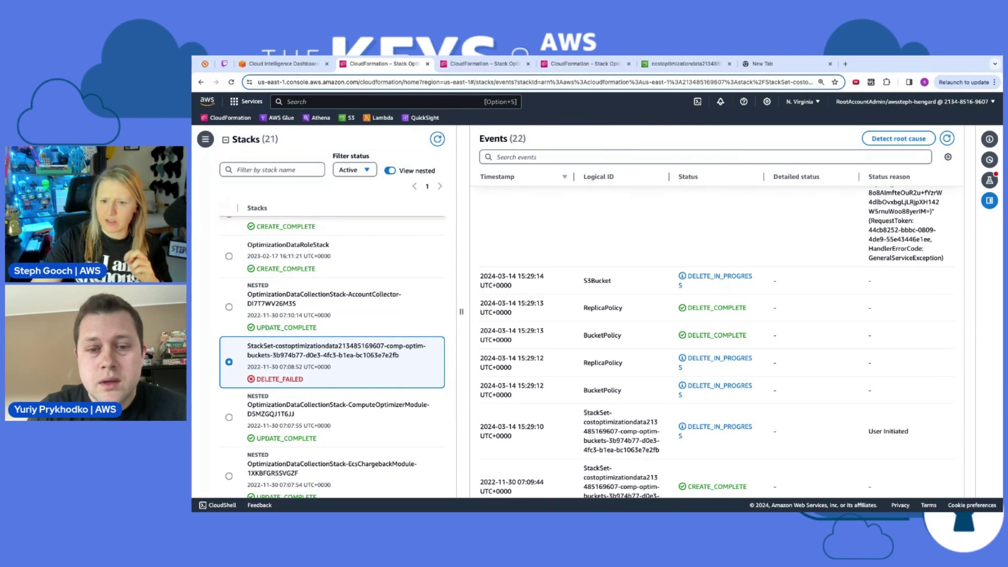
{"action": "scroll", "coordinate": [618, 398], "scroll_direction": "up", "scroll_amount": 5}
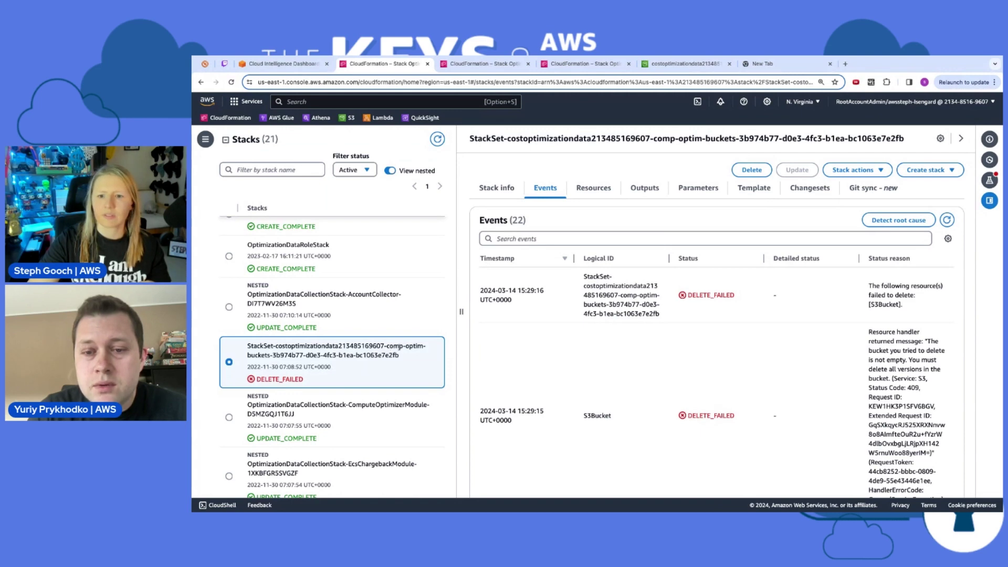
{"action": "scroll", "coordinate": [914, 347], "scroll_direction": "down", "scroll_amount": 2}
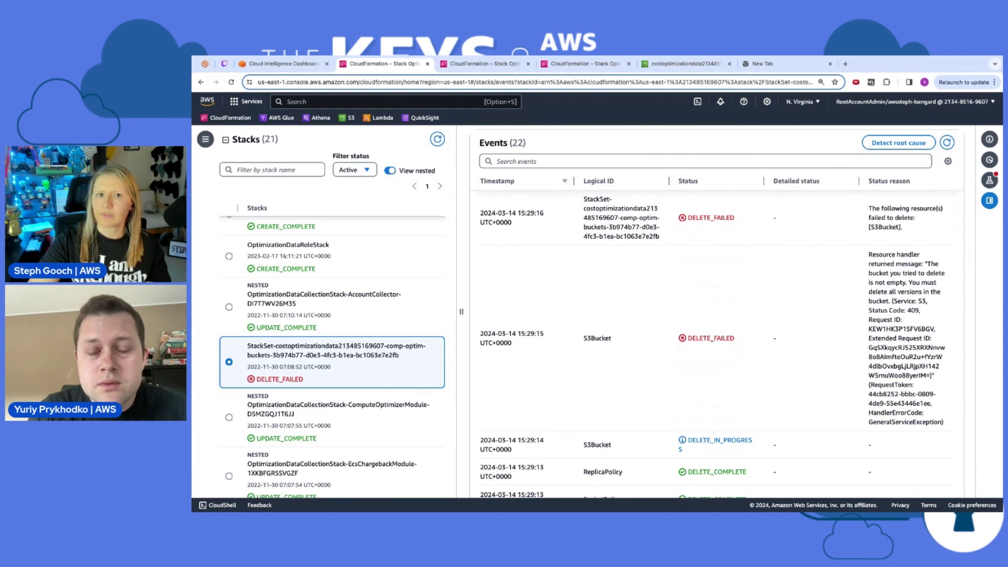
{"action": "scroll", "coordinate": [859, 431], "scroll_direction": "down", "scroll_amount": 5}
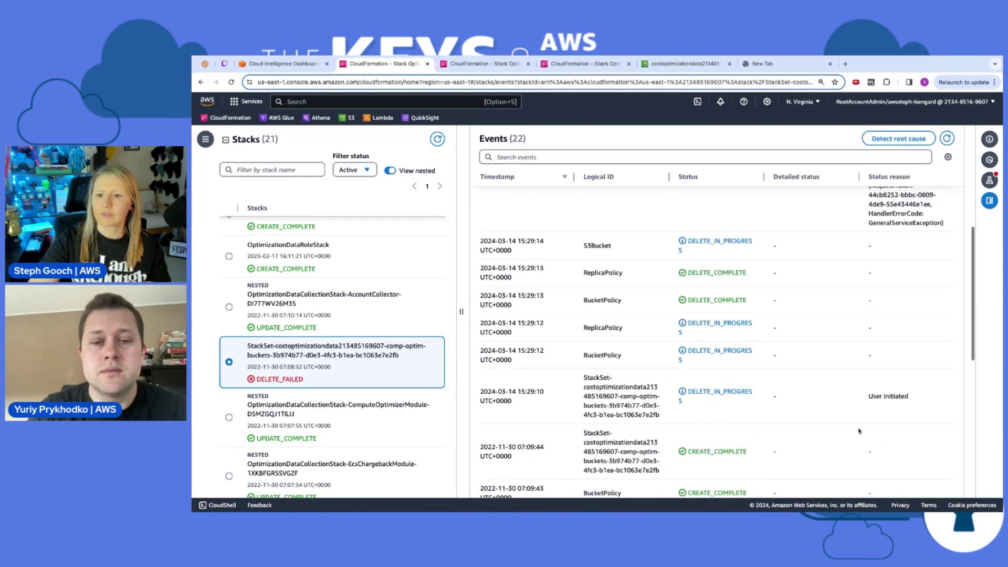
{"action": "scroll", "coordinate": [858, 431], "scroll_direction": "down", "scroll_amount": 1}
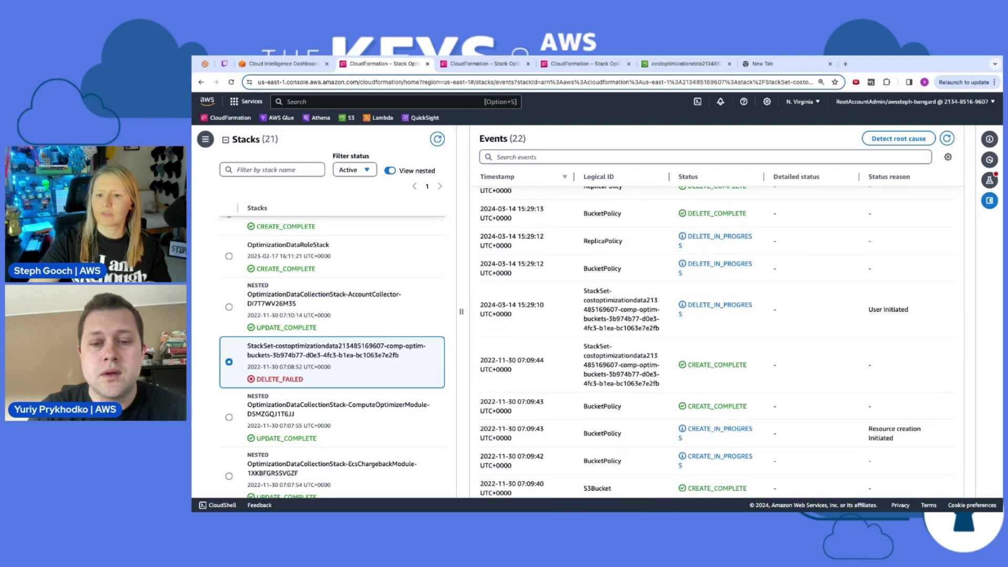
{"action": "scroll", "coordinate": [859, 431], "scroll_direction": "down", "scroll_amount": 3}
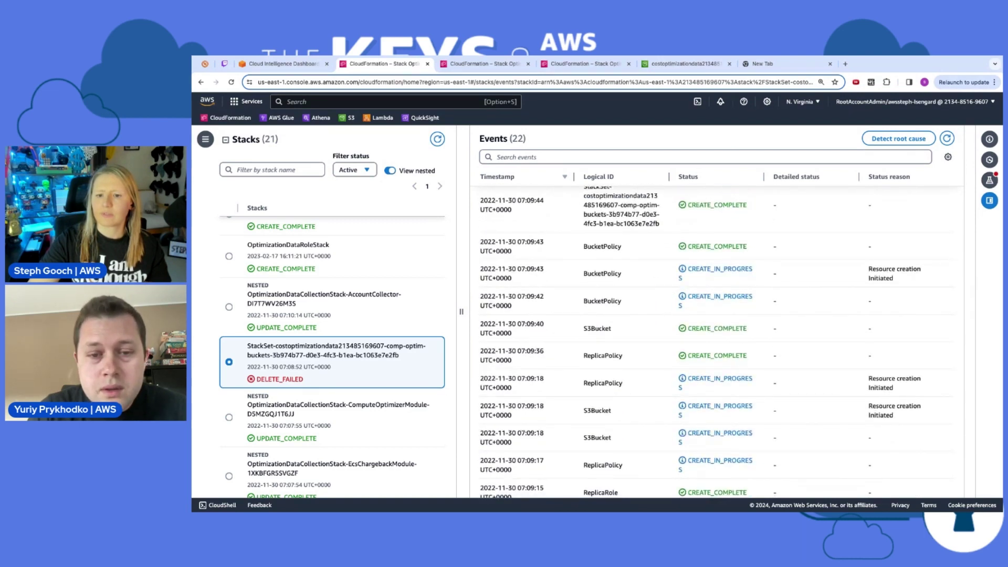
{"action": "scroll", "coordinate": [859, 430], "scroll_direction": "down", "scroll_amount": 3}
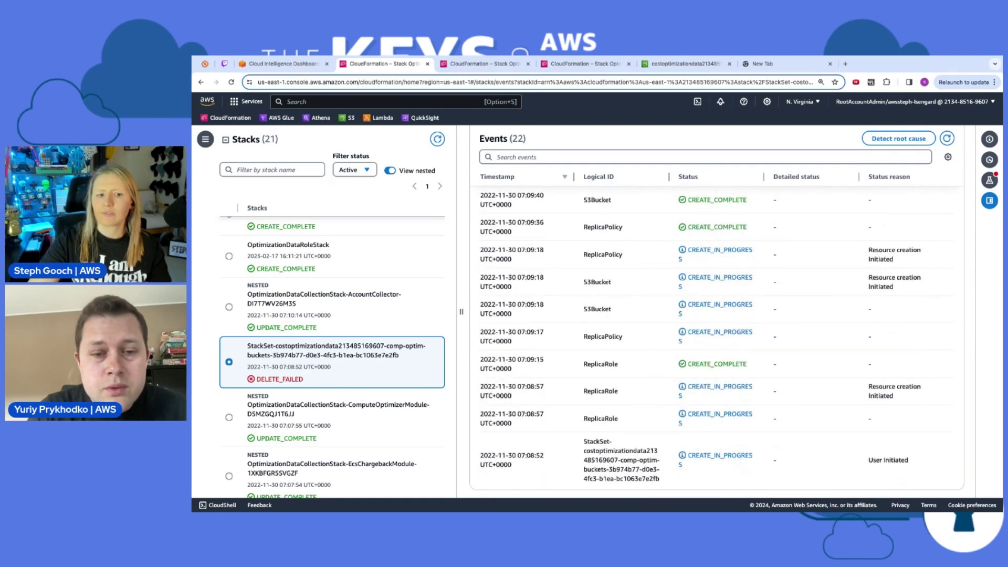
{"action": "scroll", "coordinate": [702, 330], "scroll_direction": "up", "scroll_amount": 10}
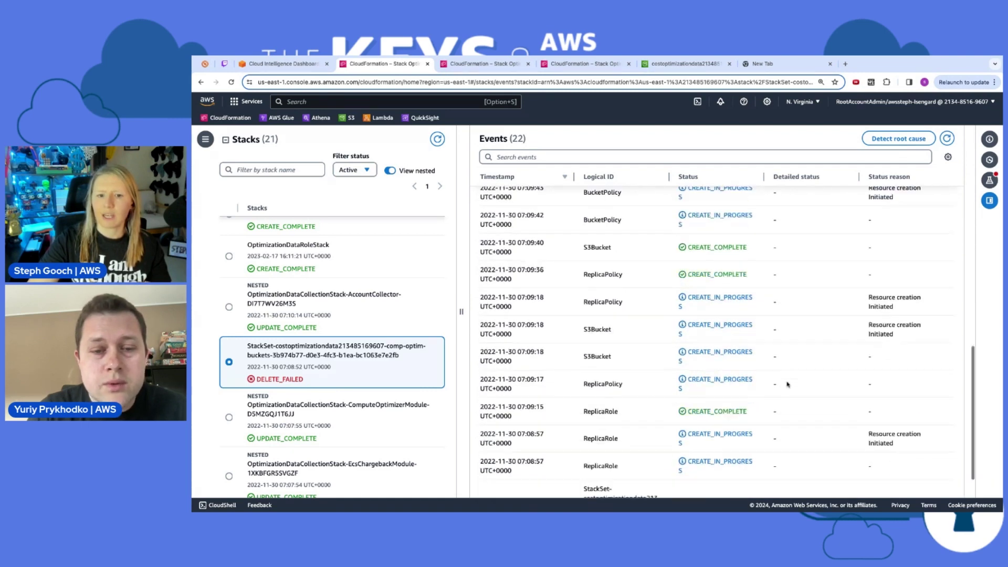
{"action": "scroll", "coordinate": [702, 329], "scroll_direction": "up", "scroll_amount": 3}
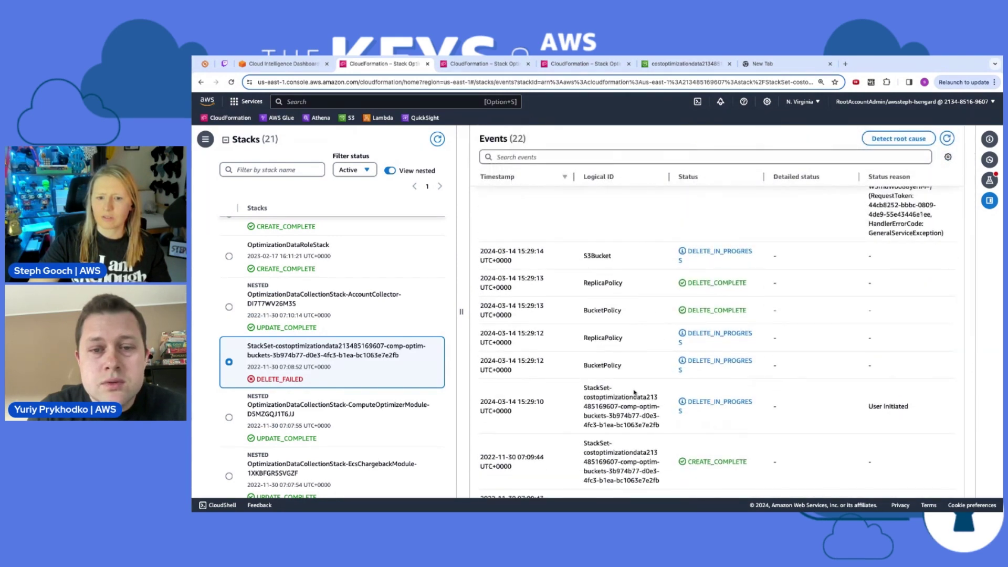
{"action": "scroll", "coordinate": [525, 445], "scroll_direction": "down", "scroll_amount": 2}
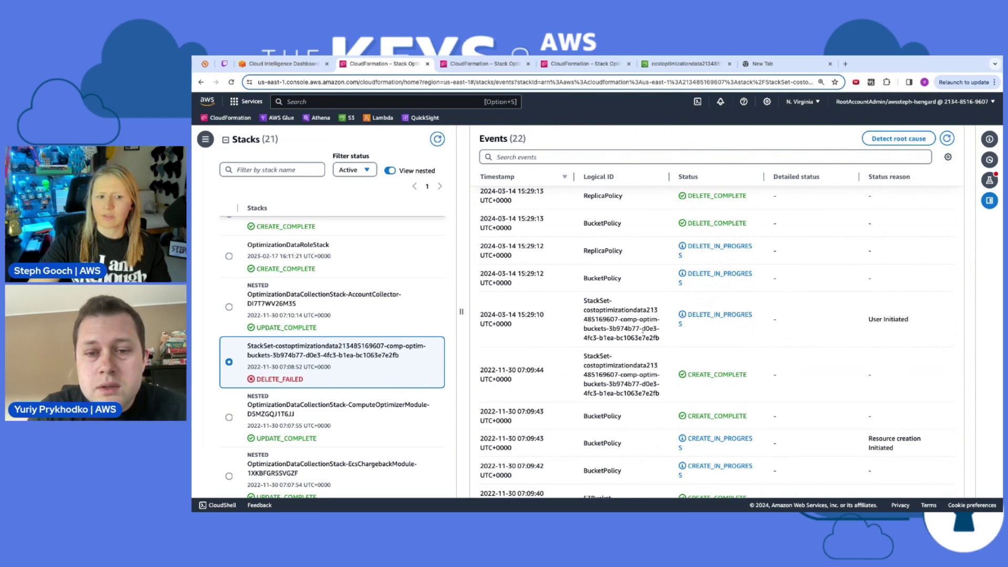
Step: Return to OptimizationDataCollectionStack and check its latest events and cleanup status
{"action": "scroll", "coordinate": [390, 444], "scroll_direction": "down", "scroll_amount": 8}
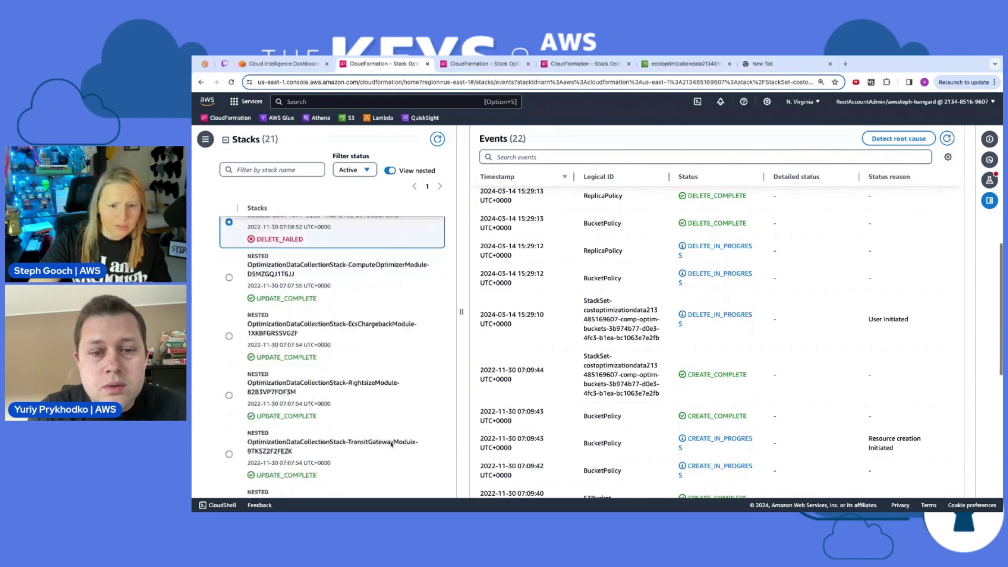
{"action": "scroll", "coordinate": [391, 445], "scroll_direction": "down", "scroll_amount": 6}
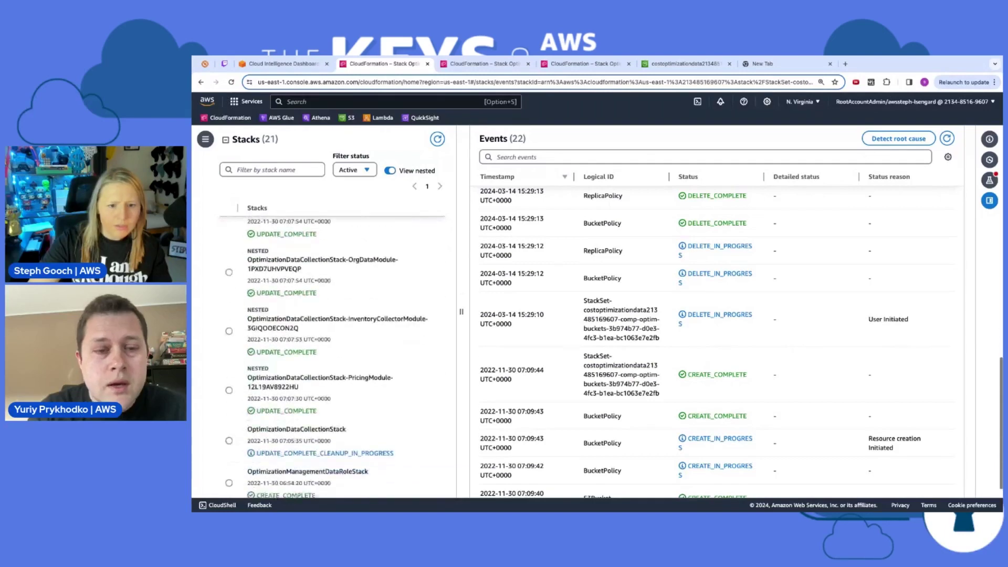
{"action": "left_click", "coordinate": [400, 361]}
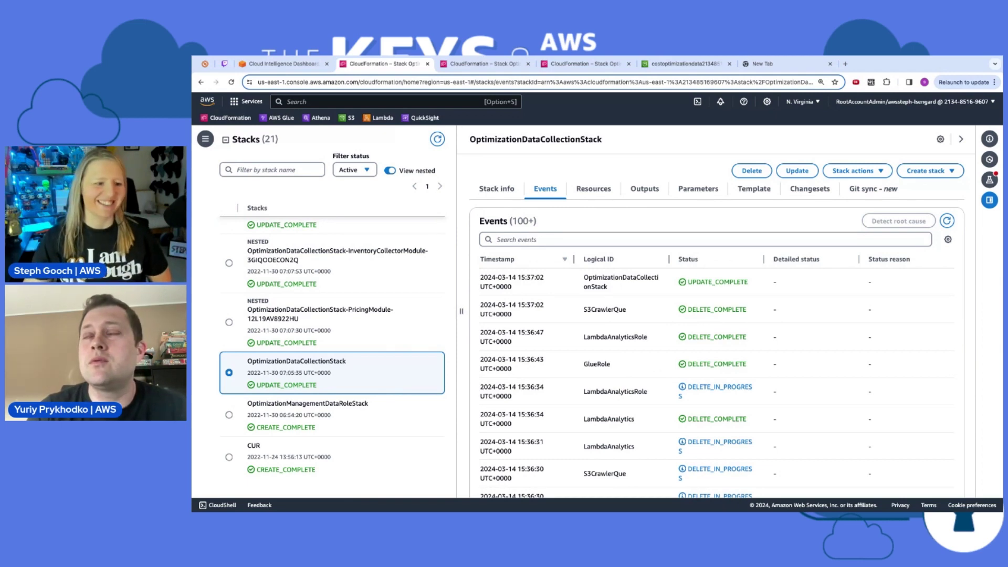
Step: Copy the data migration commands from Step 3 of the workshop's Data Collection Update page
{"action": "left_click", "coordinate": [284, 64]}
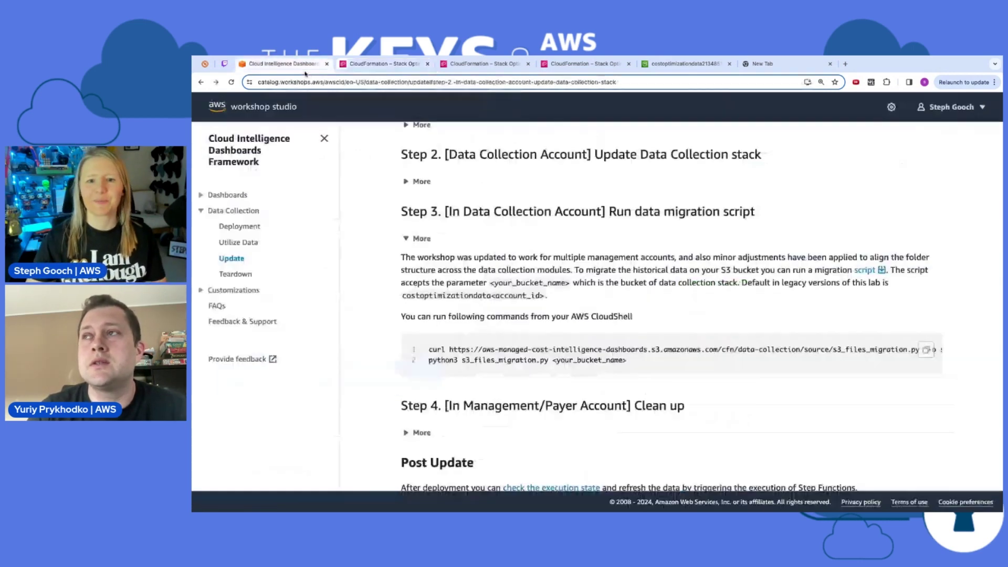
{"action": "scroll", "coordinate": [547, 300], "scroll_direction": "down", "scroll_amount": 2}
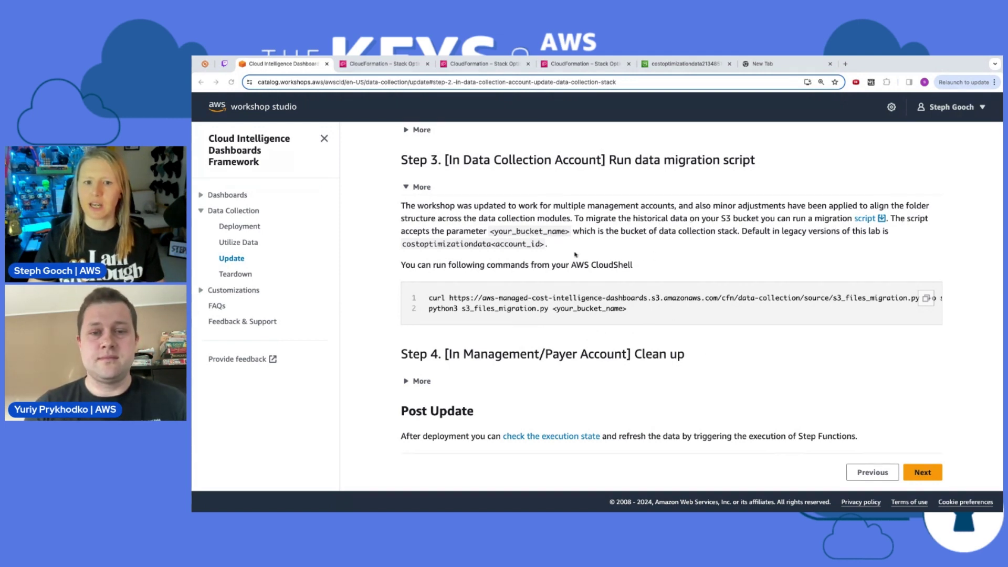
{"action": "left_click", "coordinate": [927, 299]}
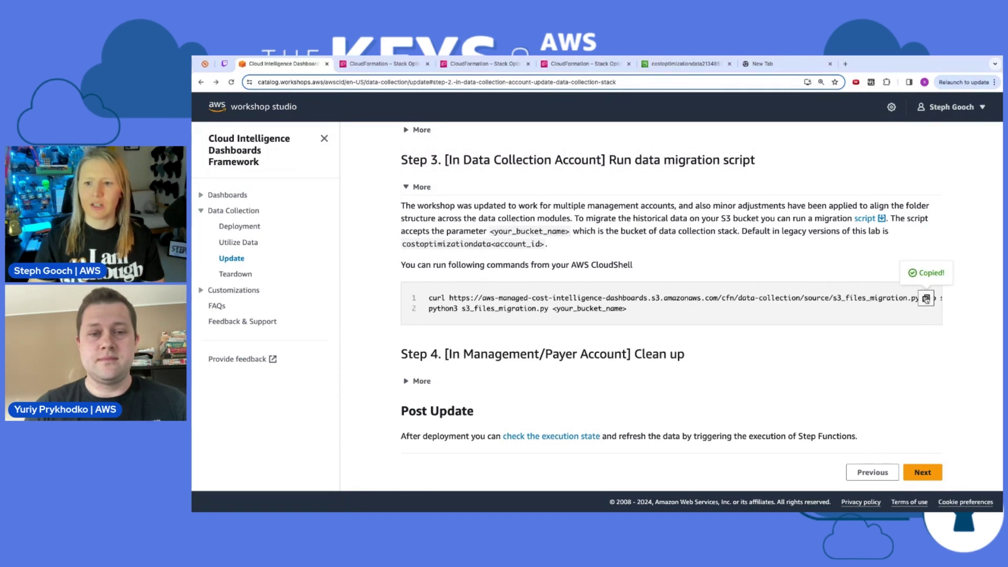
Step: Open CloudShell in the CloudFormation console, download s3_files_migration.py with the copied curl command and try the script with the placeholder bucket name
{"action": "left_click", "coordinate": [381, 63]}
{"action": "left_click", "coordinate": [698, 104]}
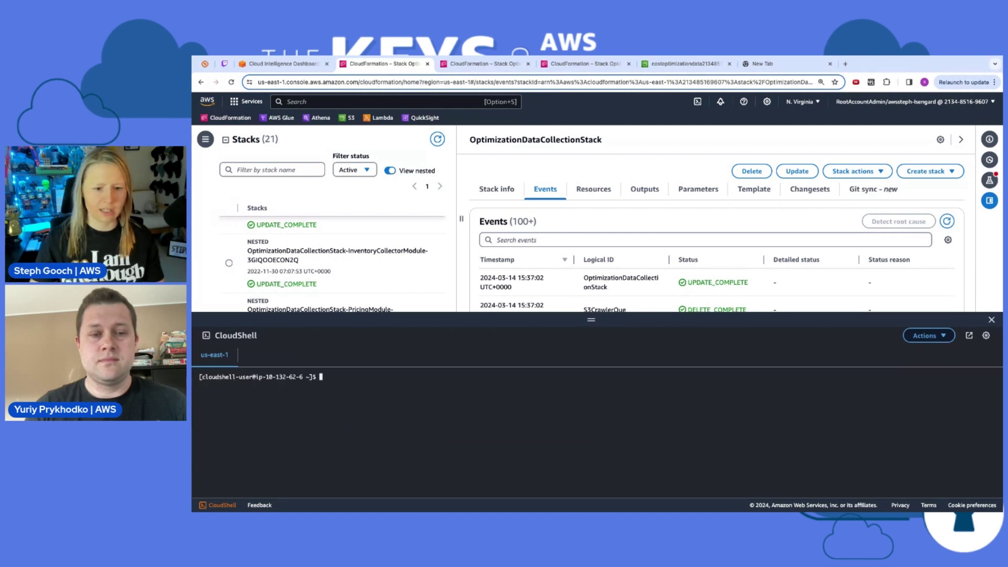
{"action": "key", "text": "super+v"}
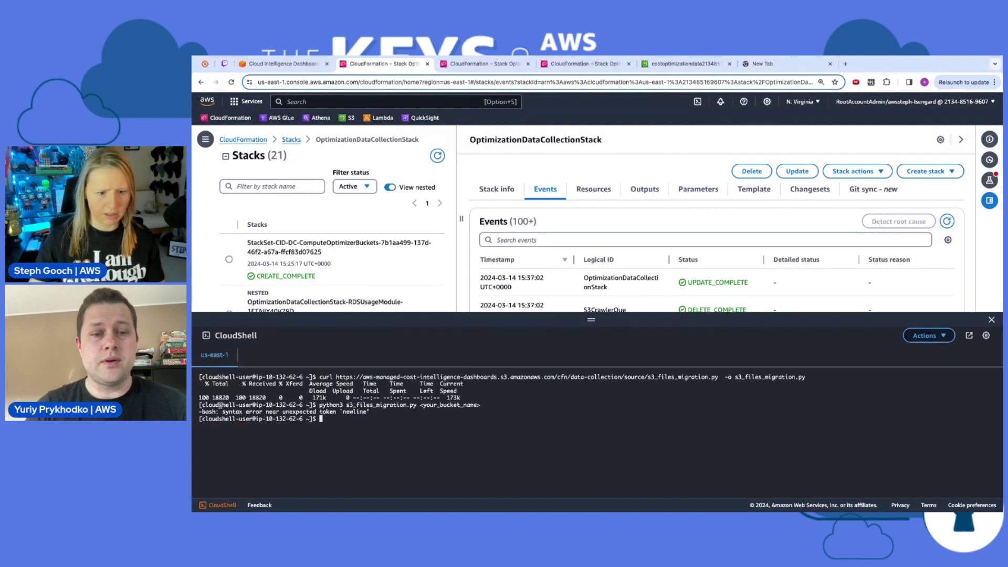
{"action": "left_click_drag", "start_coordinate": [202, 412], "coordinate": [372, 412]}
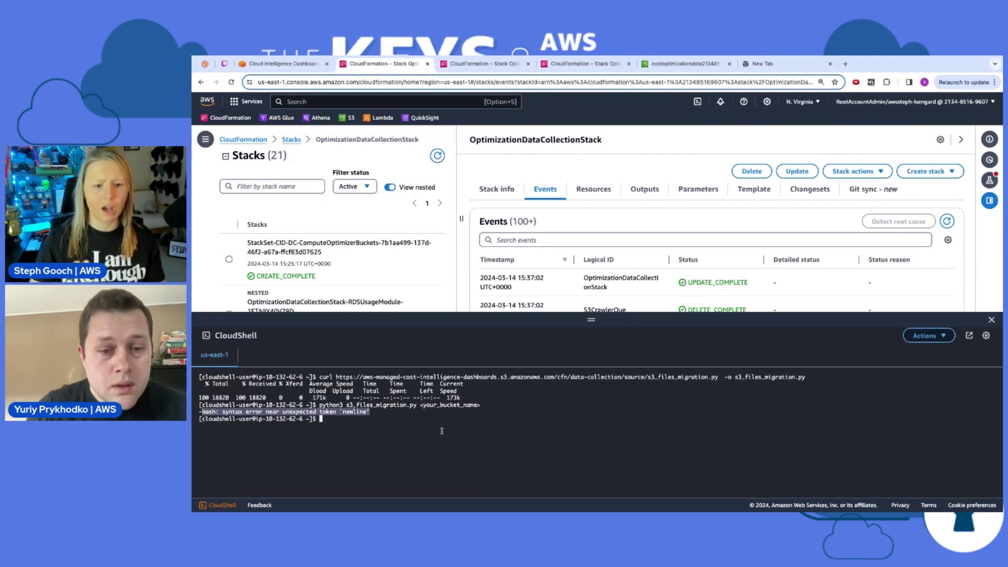
Step: Recall the python3 s3_files_migration.py command and remove its <your_bucket_name> placeholder
{"action": "key", "text": "Up"}
{"action": "key", "text": "BackSpace"}
{"action": "key", "text": "BackSpace"}
{"action": "key", "text": "BackSpace"}
{"action": "key", "text": "BackSpace"}
{"action": "key", "text": "BackSpace"}
{"action": "key", "text": "BackSpace"}
{"action": "key", "text": "BackSpace"}
{"action": "key", "text": "BackSpace"}
{"action": "key", "text": "BackSpace"}
{"action": "key", "text": "BackSpace"}
{"action": "key", "text": "BackSpace"}
{"action": "key", "text": "BackSpace"}
{"action": "key", "text": "BackSpace"}
{"action": "key", "text": "BackSpace"}
{"action": "key", "text": "BackSpace"}
{"action": "key", "text": "BackSpace"}
{"action": "key", "text": "BackSpace"}
{"action": "key", "text": "BackSpace"}
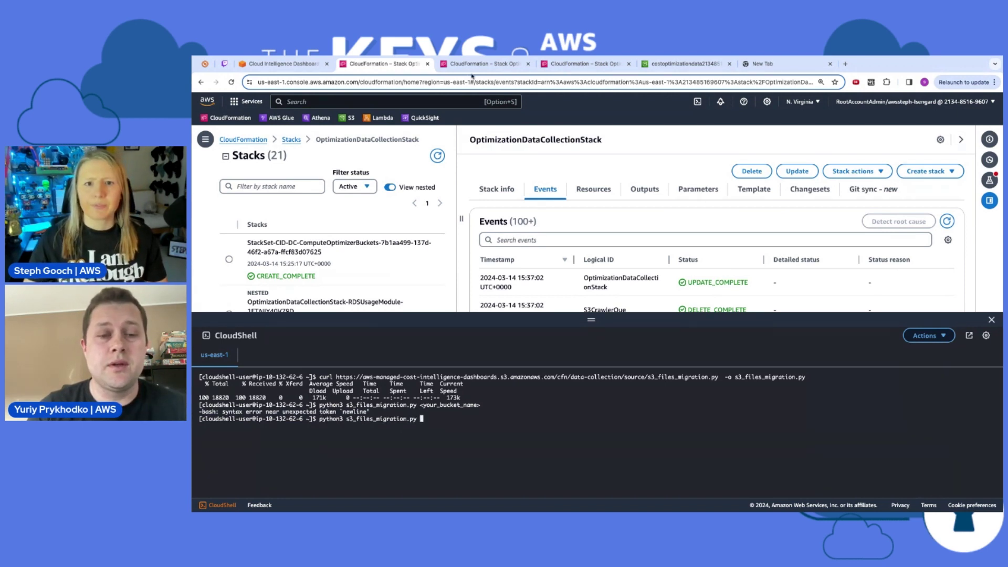
Step: Find the costoptimizationdata bucket in the S3 console, reload its session and copy the bucket's full name
{"action": "left_click", "coordinate": [475, 64]}
{"action": "left_click", "coordinate": [490, 208]}
{"action": "left_click", "coordinate": [540, 209]}
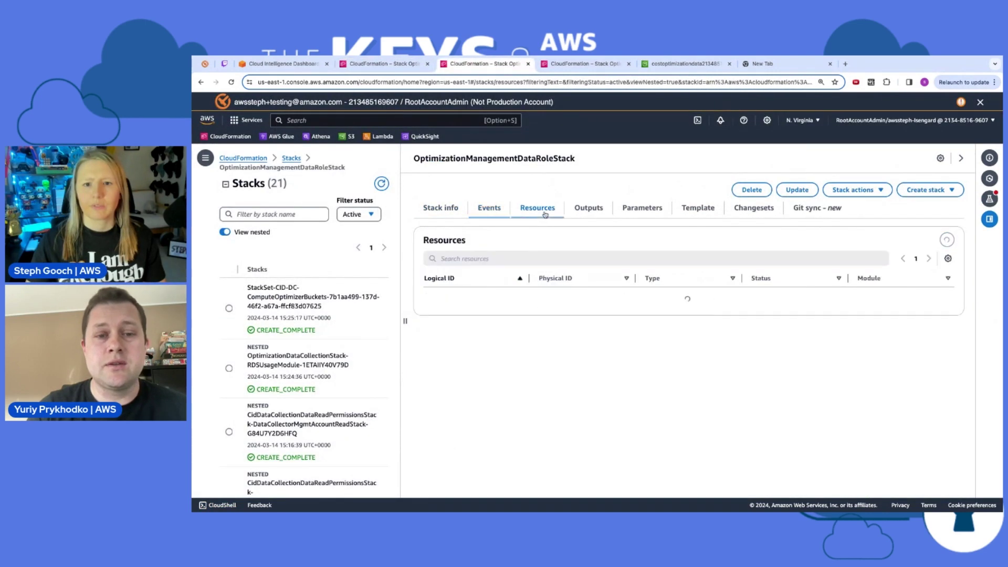
{"action": "left_click", "coordinate": [665, 65]}
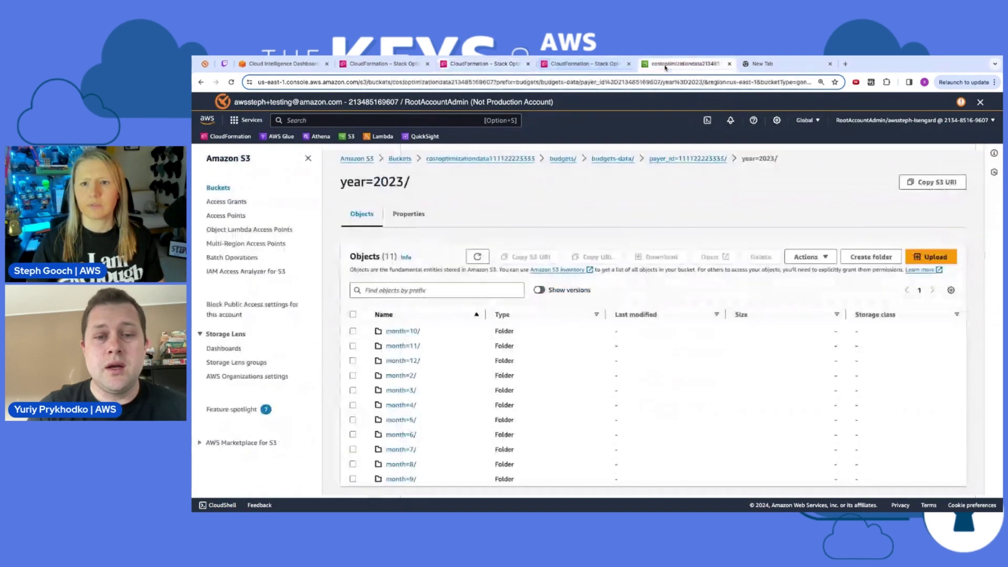
{"action": "key", "text": "super+r"}
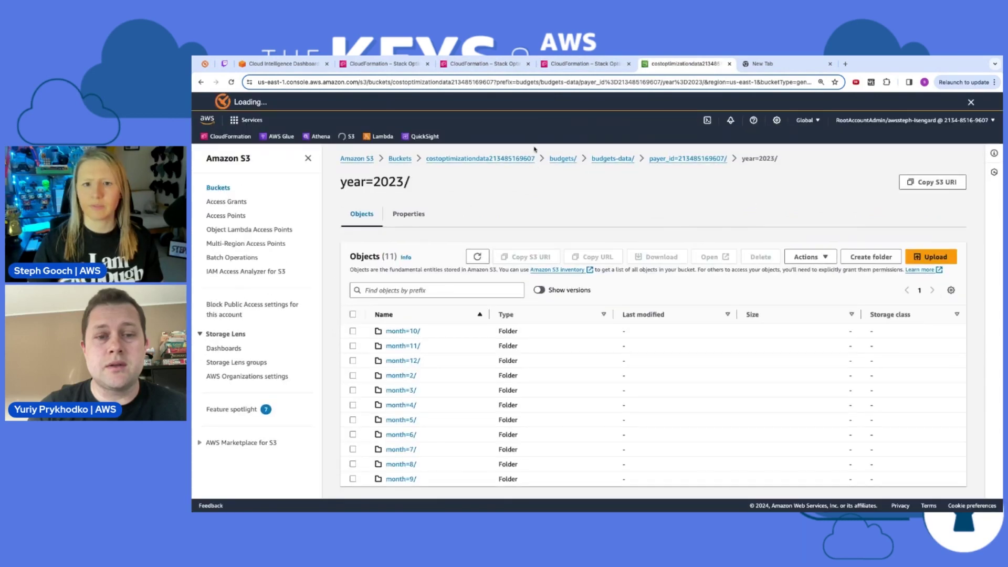
{"action": "left_click", "coordinate": [707, 120]}
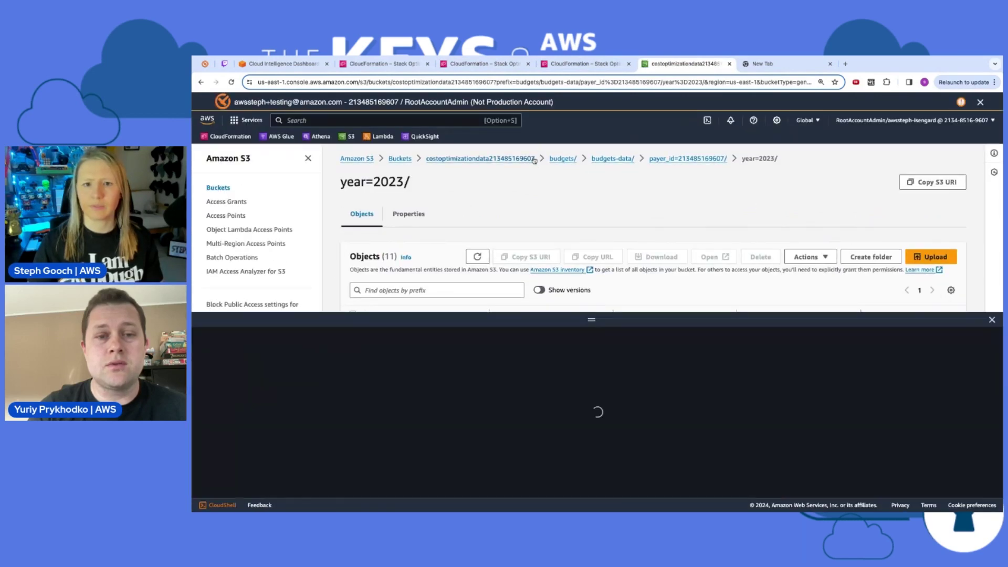
{"action": "left_click_drag", "start_coordinate": [534, 160], "coordinate": [430, 160]}
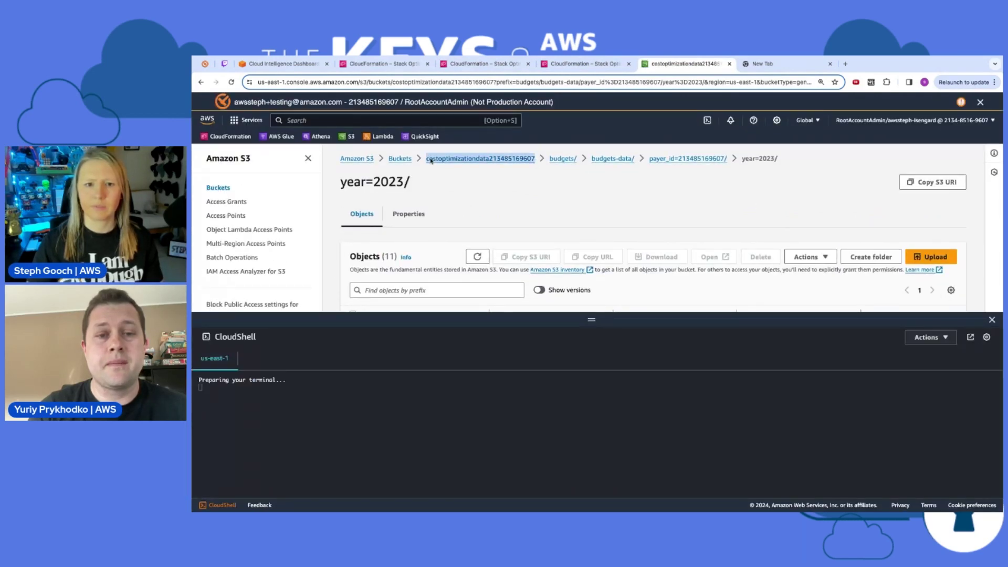
Step: Reconnect the CloudFormation CloudShell session and run s3_files_migration.py with the copied costoptimizationdata bucket name as its argument
{"action": "left_click", "coordinate": [383, 64]}
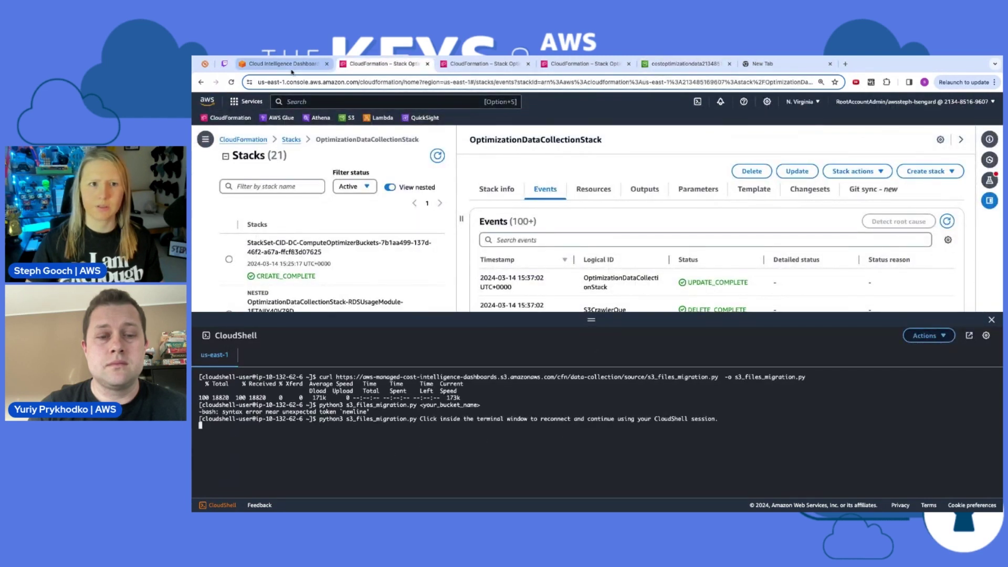
{"action": "left_click", "coordinate": [536, 436]}
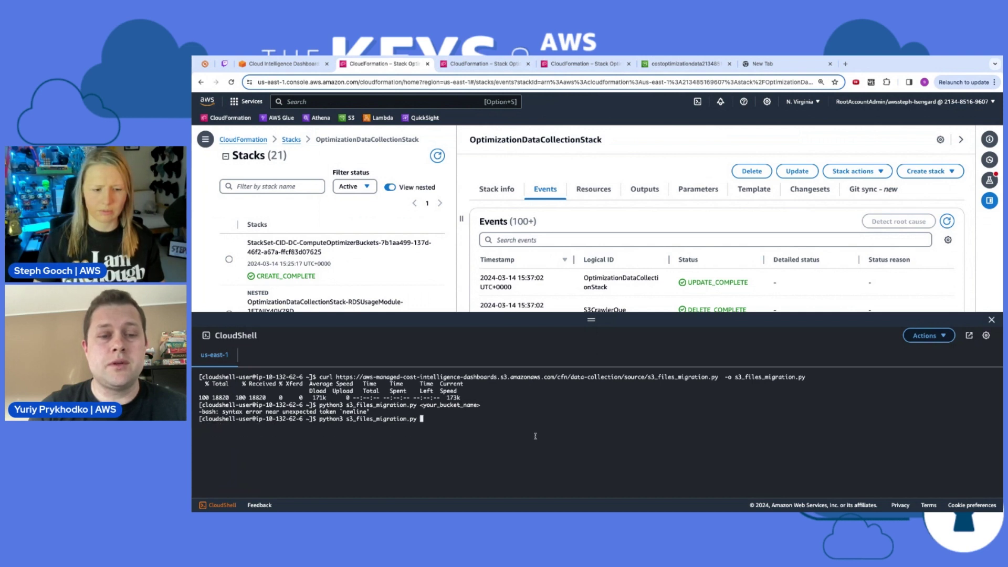
{"action": "key", "text": "super+v"}
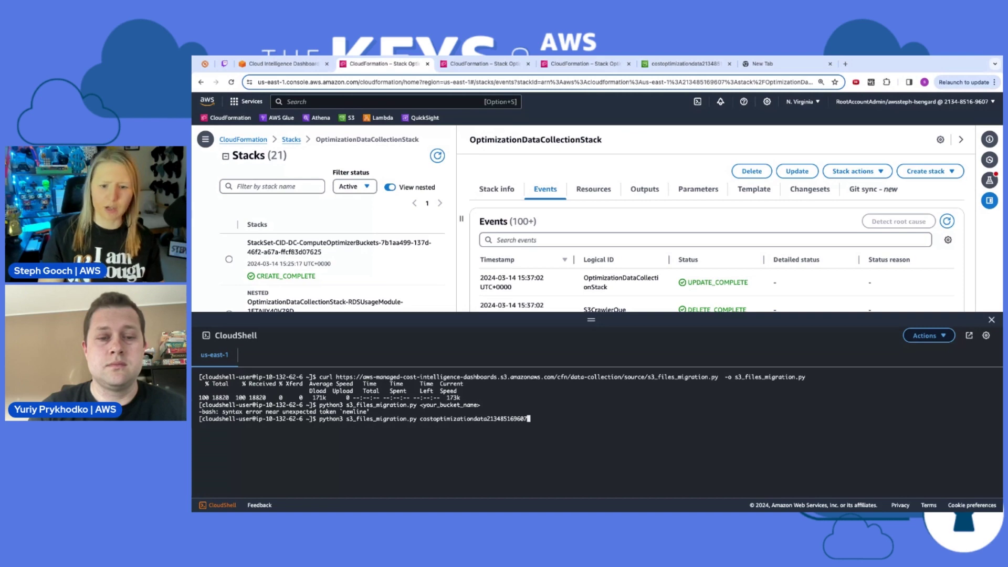
{"action": "key", "text": "Return"}
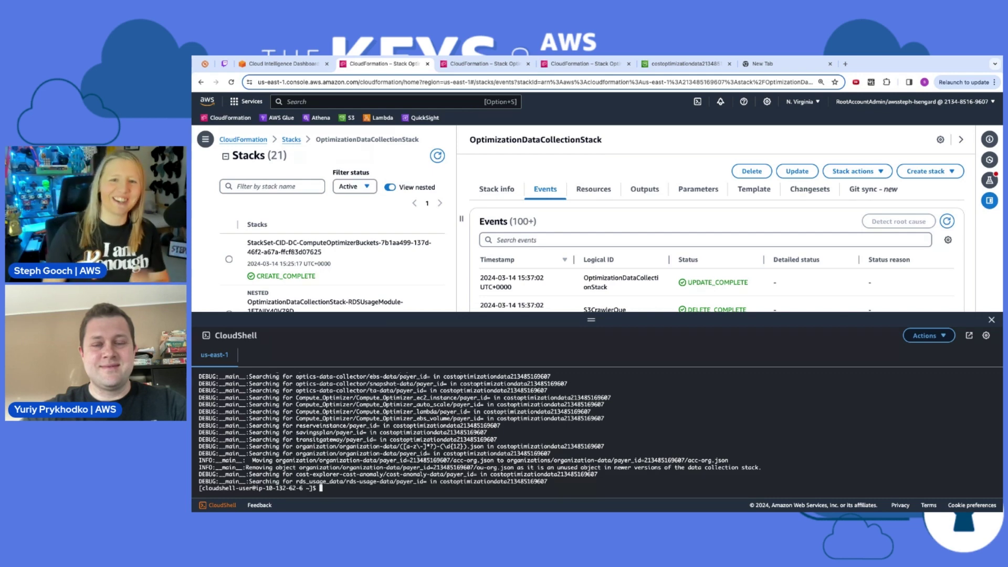
Step: Close CloudShell in the CloudFormation console and in S3, returning to the budgets data's year=2023 folder
{"action": "left_click_drag", "start_coordinate": [591, 319], "coordinate": [591, 383]}
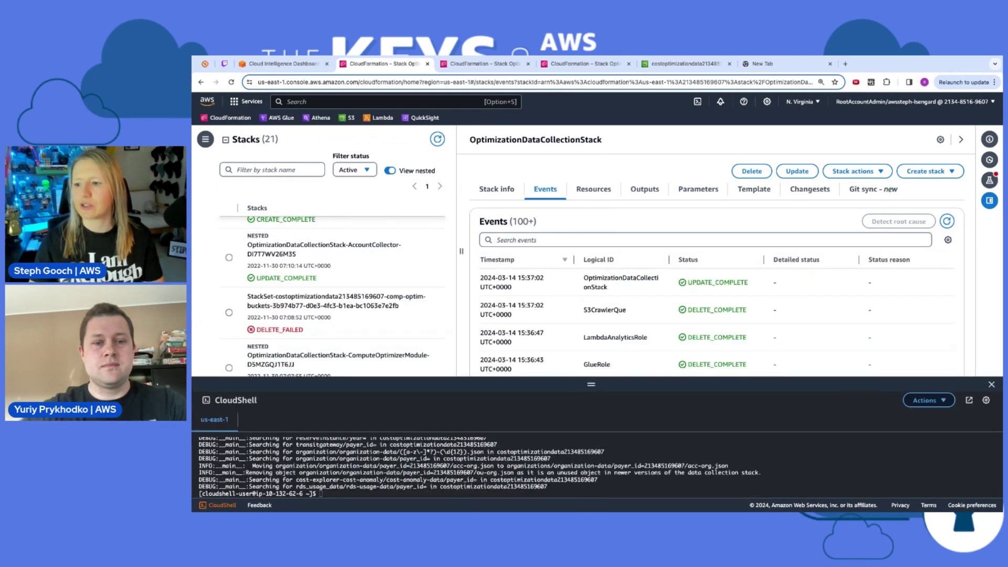
{"action": "left_click", "coordinate": [991, 384]}
{"action": "left_click", "coordinate": [682, 63]}
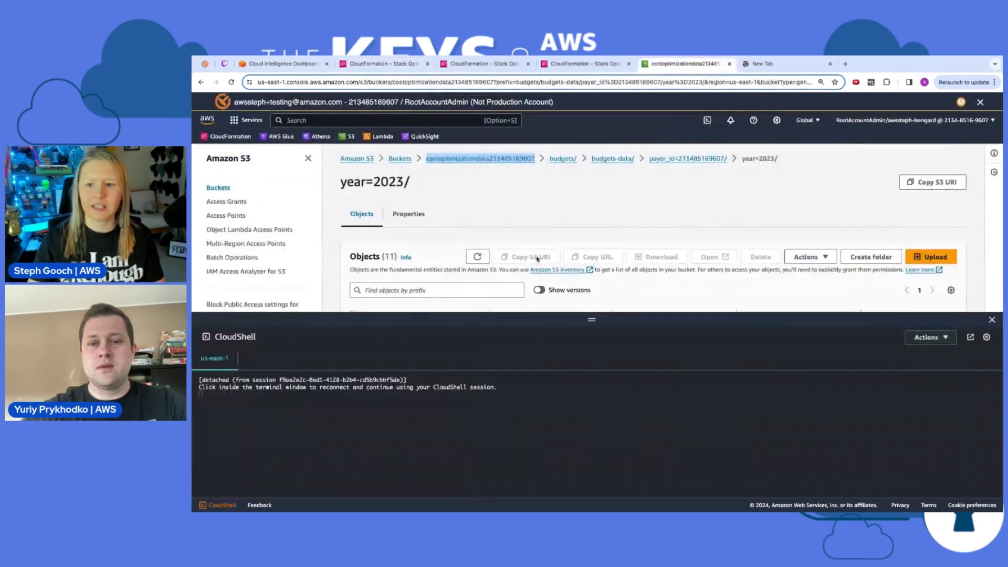
{"action": "left_click", "coordinate": [991, 320]}
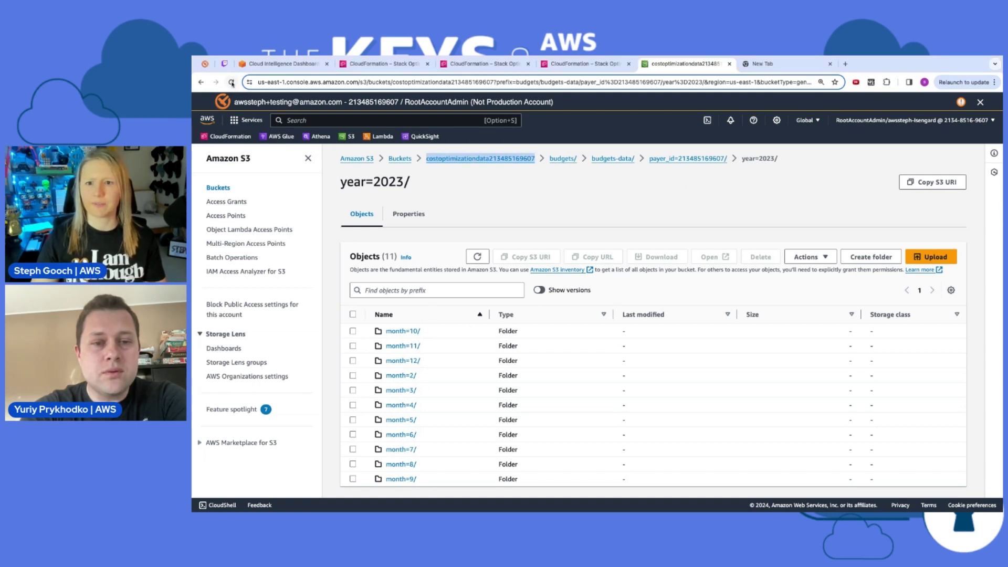
Step: Inspect the budgets folder down through budgets-data to its payer_id level, and return to the costoptimizationdata bucket's root
{"action": "left_click", "coordinate": [494, 159]}
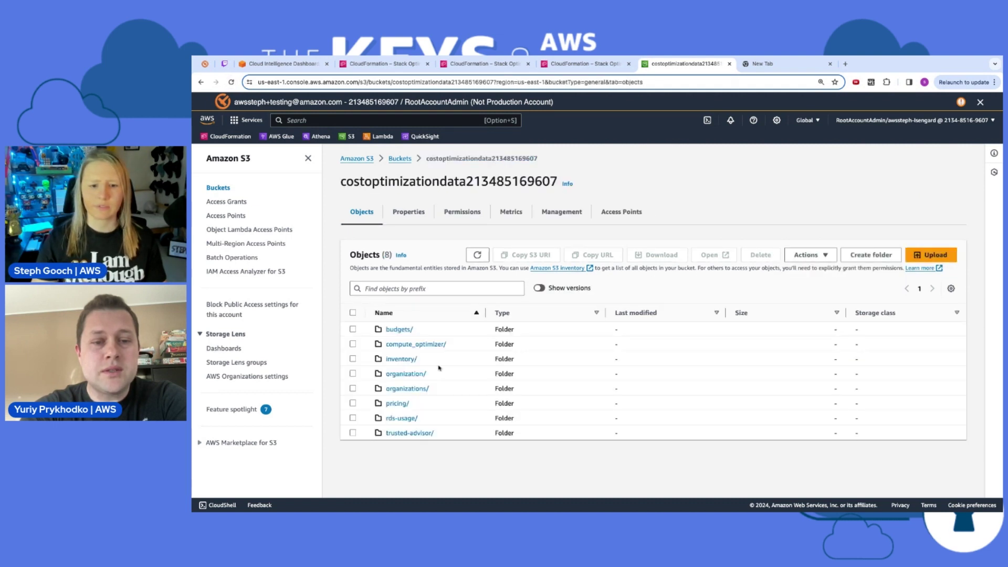
{"action": "left_click", "coordinate": [403, 329]}
{"action": "left_click", "coordinate": [412, 330]}
{"action": "left_click", "coordinate": [421, 331]}
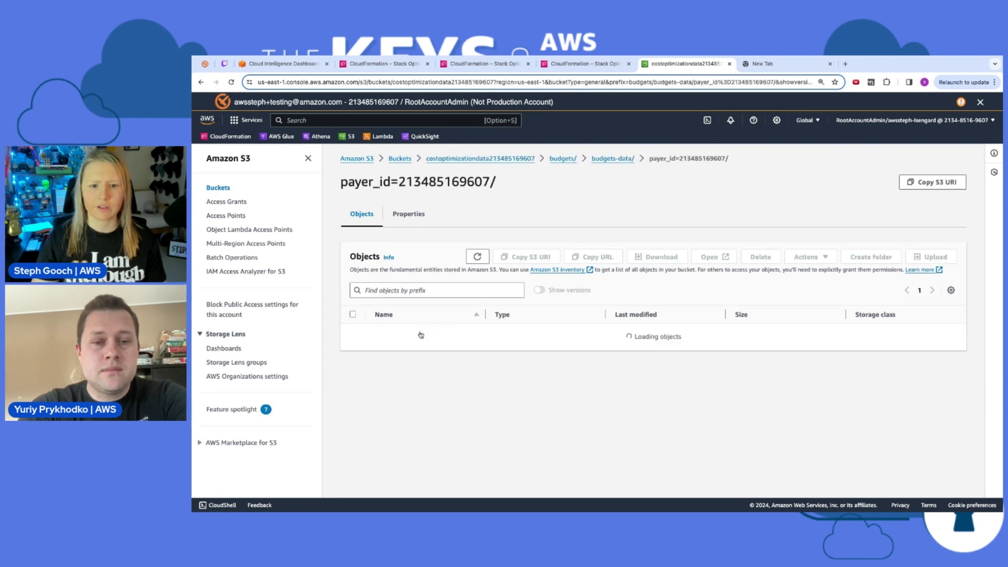
{"action": "left_click", "coordinate": [487, 161]}
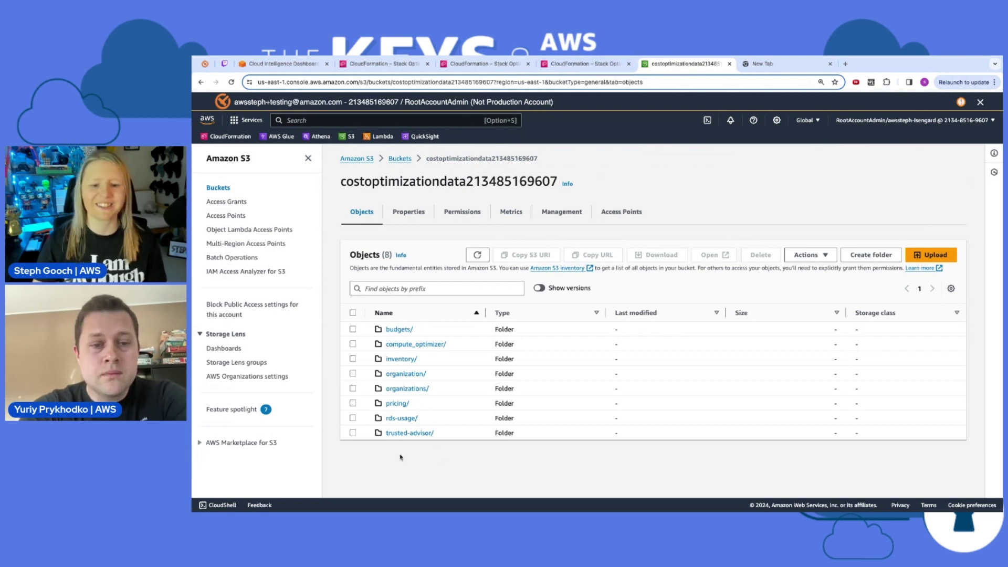
Step: Check the compute_optimizer_auto_scale folder inside compute_optimizer for the payer_id level, and return to the bucket's root
{"action": "left_click", "coordinate": [401, 344]}
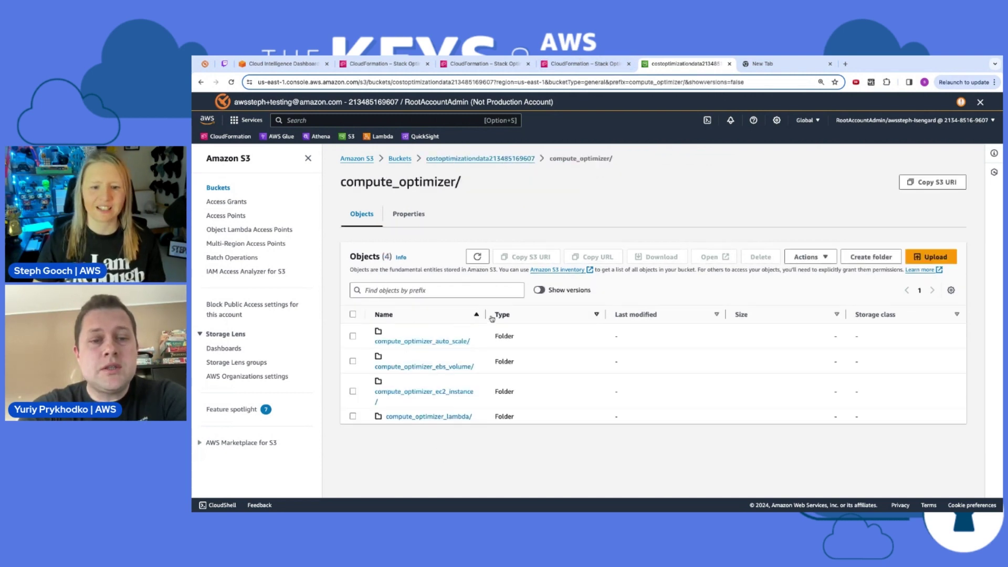
{"action": "left_click", "coordinate": [438, 344]}
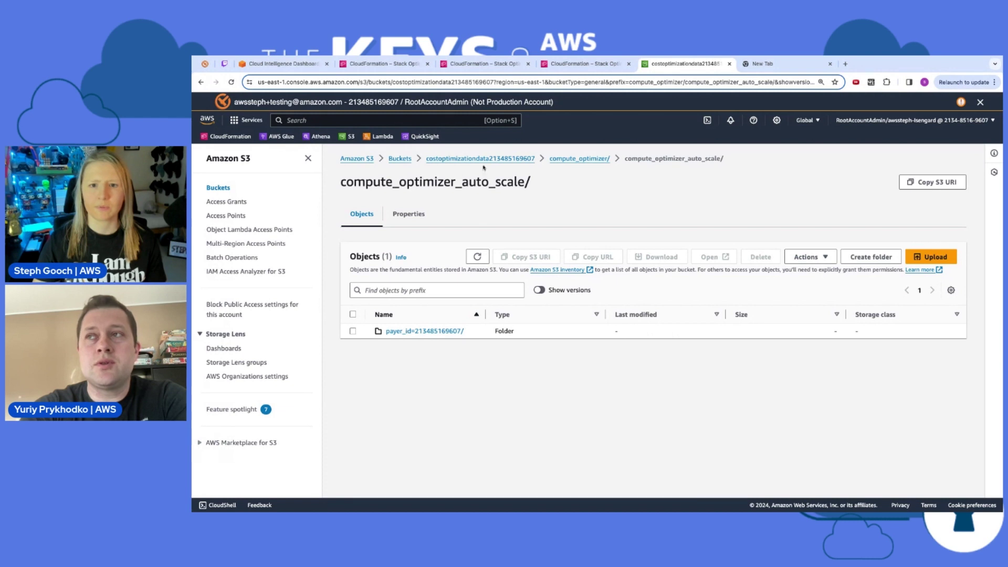
{"action": "left_click", "coordinate": [516, 158]}
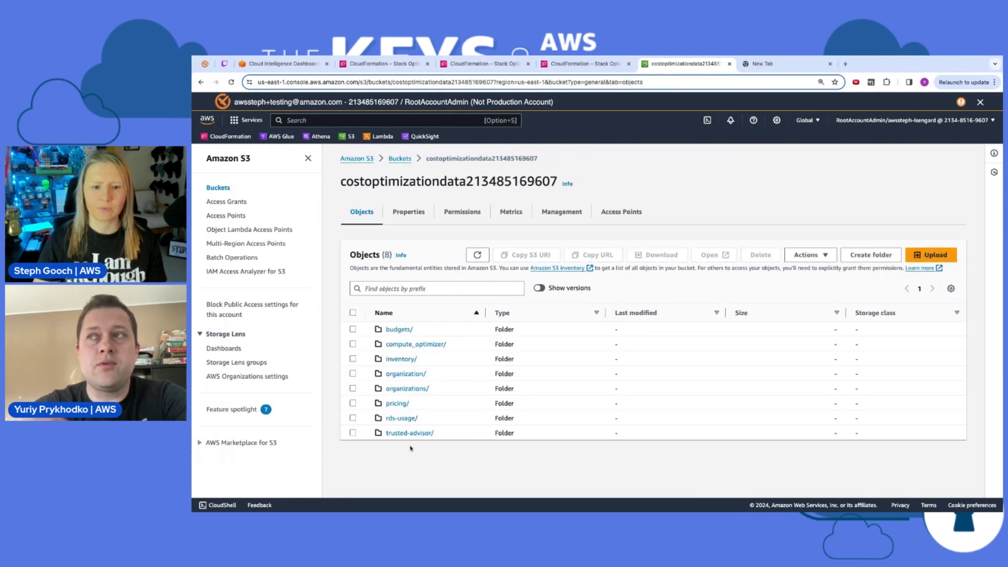
Step: Compare the contents of the two trusted-advisor-data folders, with and without the trailing space, inside the trusted-advisor folder
{"action": "left_click", "coordinate": [416, 436]}
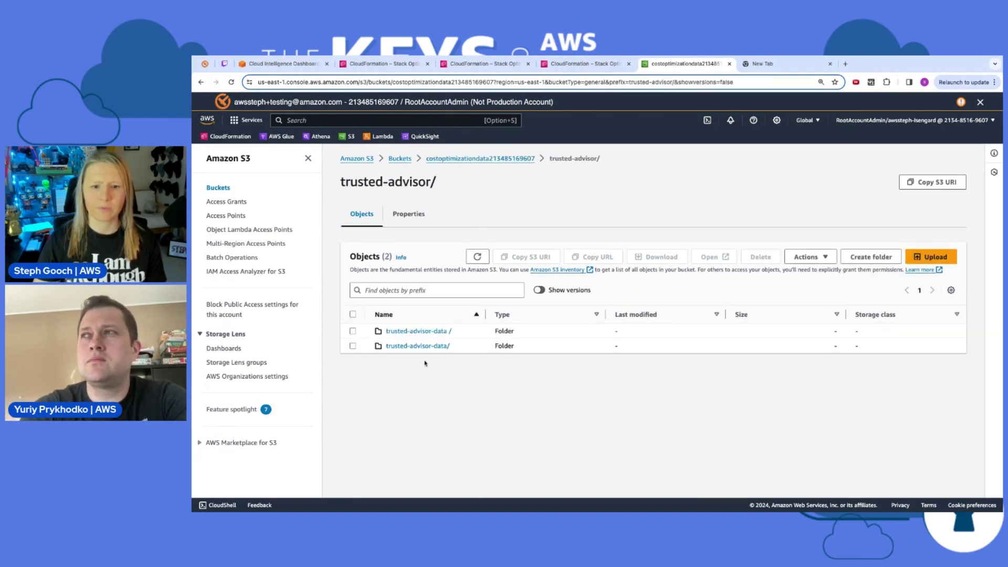
{"action": "left_click", "coordinate": [422, 332]}
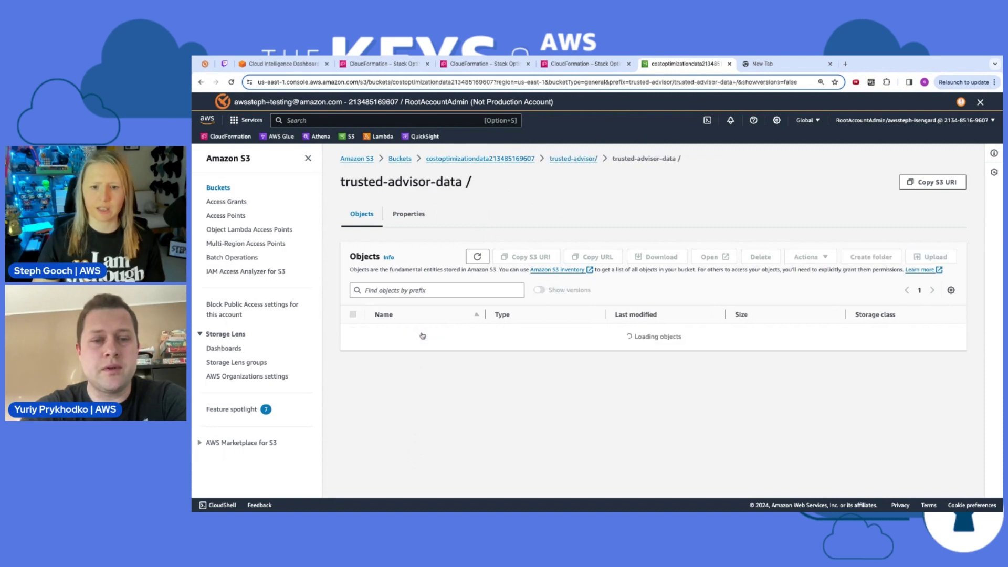
{"action": "key", "text": "alt+Left"}
{"action": "left_click", "coordinate": [417, 345]}
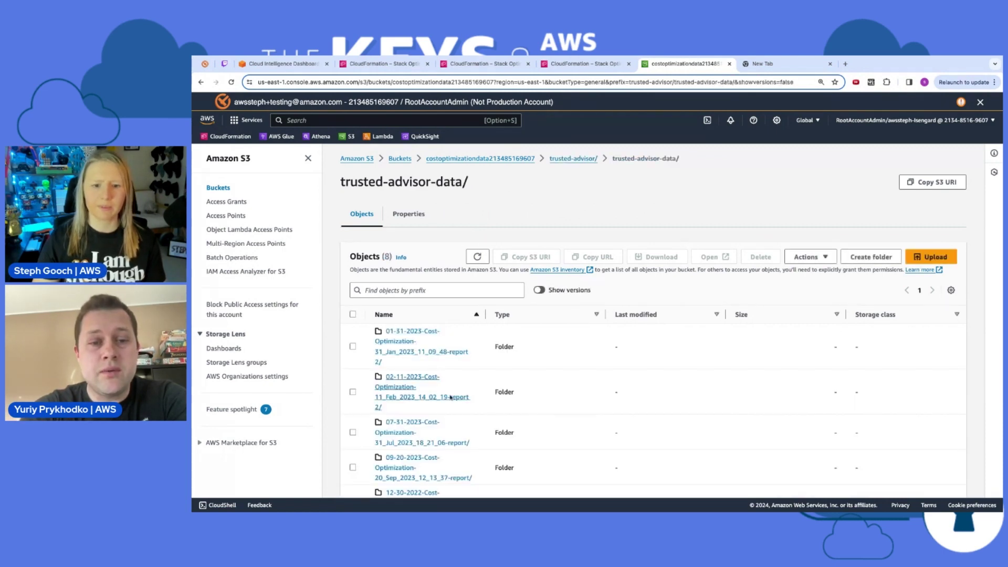
{"action": "scroll", "coordinate": [451, 398], "scroll_direction": "down", "scroll_amount": 3}
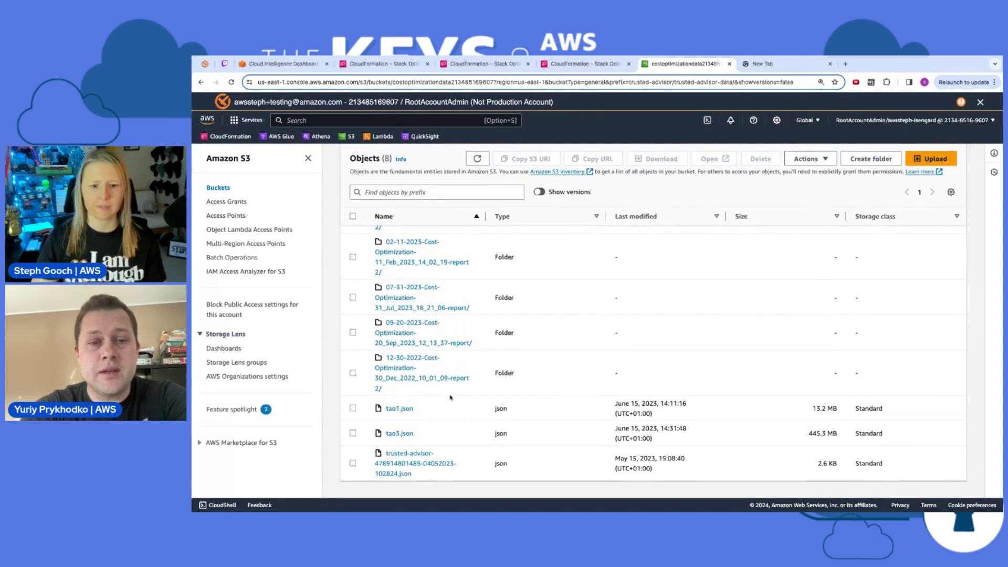
{"action": "key", "text": "alt+Left"}
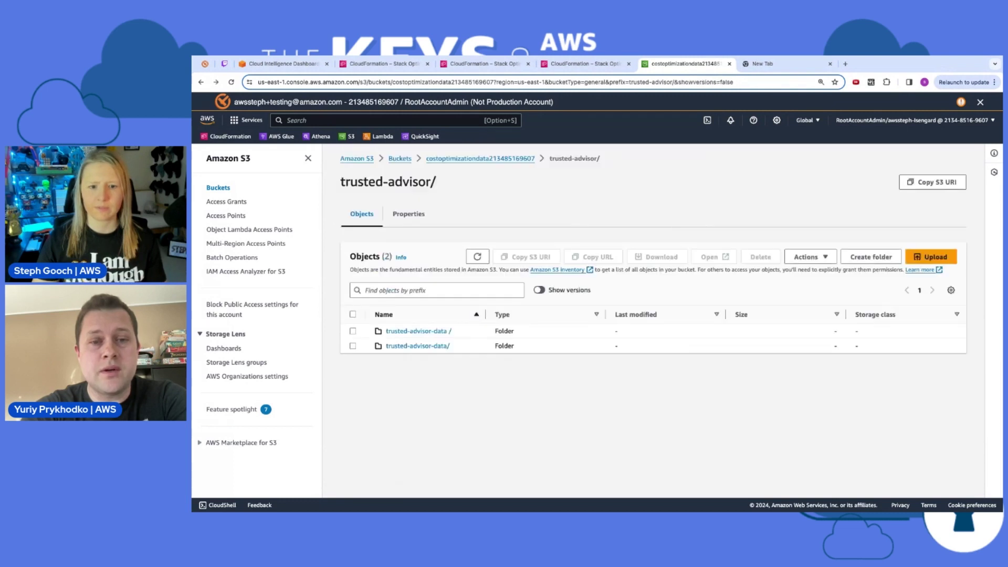
{"action": "left_click", "coordinate": [411, 346]}
{"action": "key", "text": "alt+Left"}
Step: Delete the "trusted-advisor-data /" folder with the trailing space, confirming with the word delete, and close the status page
{"action": "left_click", "coordinate": [353, 331]}
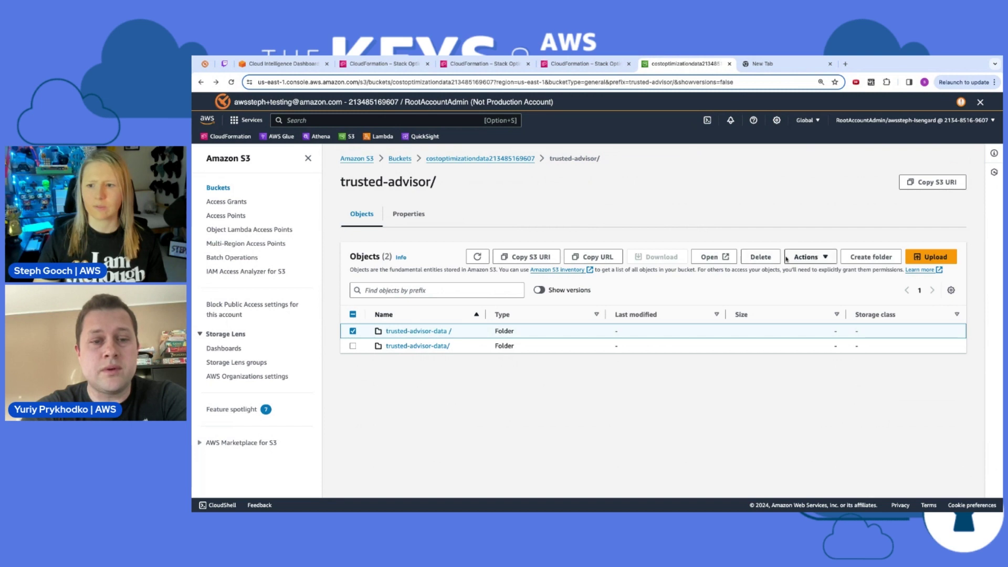
{"action": "left_click", "coordinate": [761, 256]}
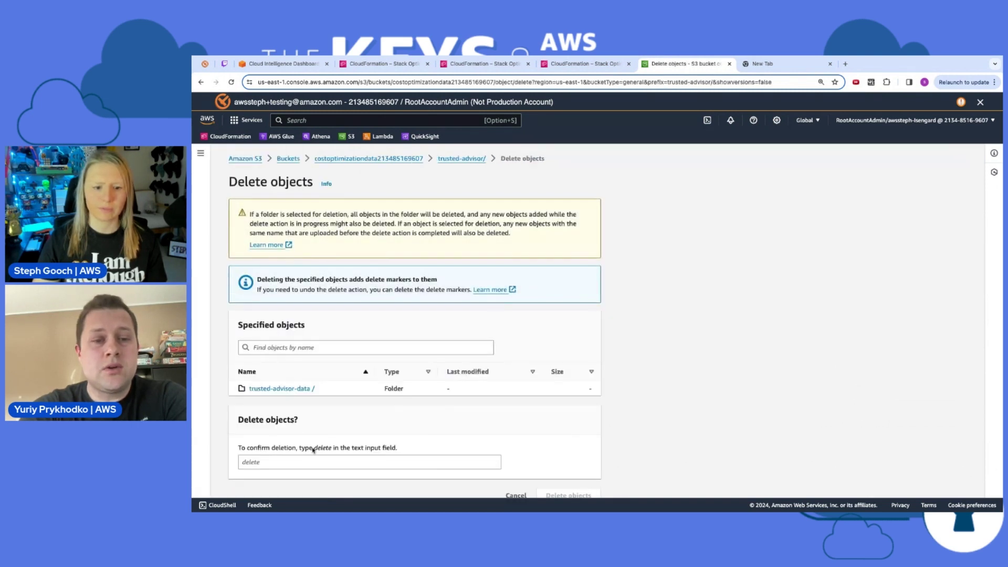
{"action": "left_click", "coordinate": [315, 462]}
{"action": "type", "text": "delete"}
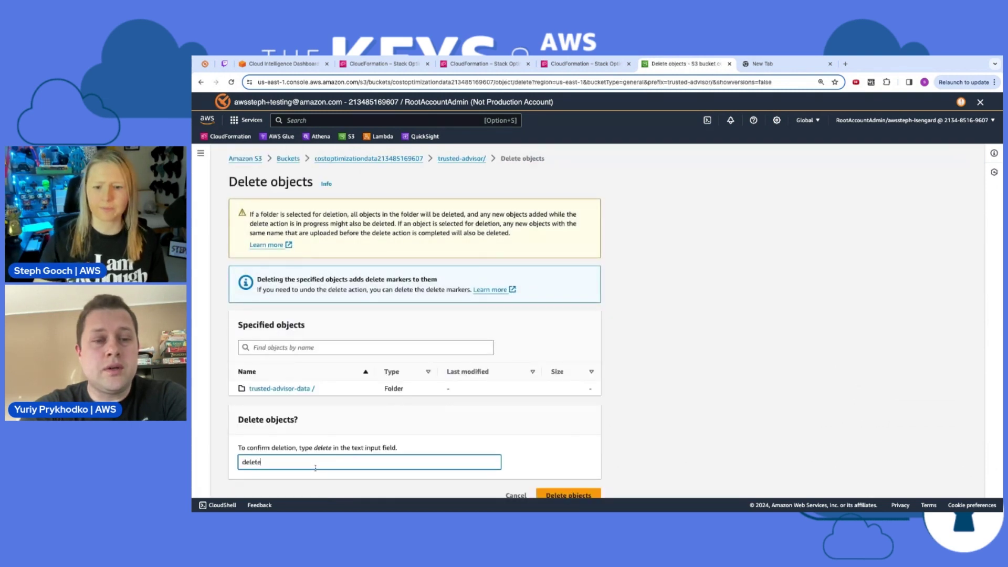
{"action": "scroll", "coordinate": [534, 461], "scroll_direction": "down", "scroll_amount": 1}
{"action": "left_click", "coordinate": [568, 477]}
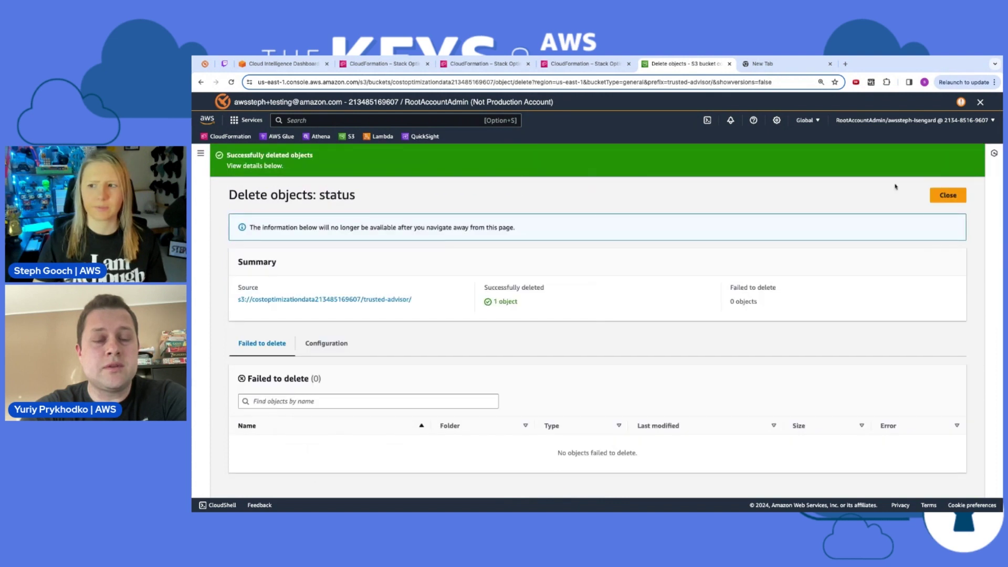
{"action": "left_click", "coordinate": [948, 195]}
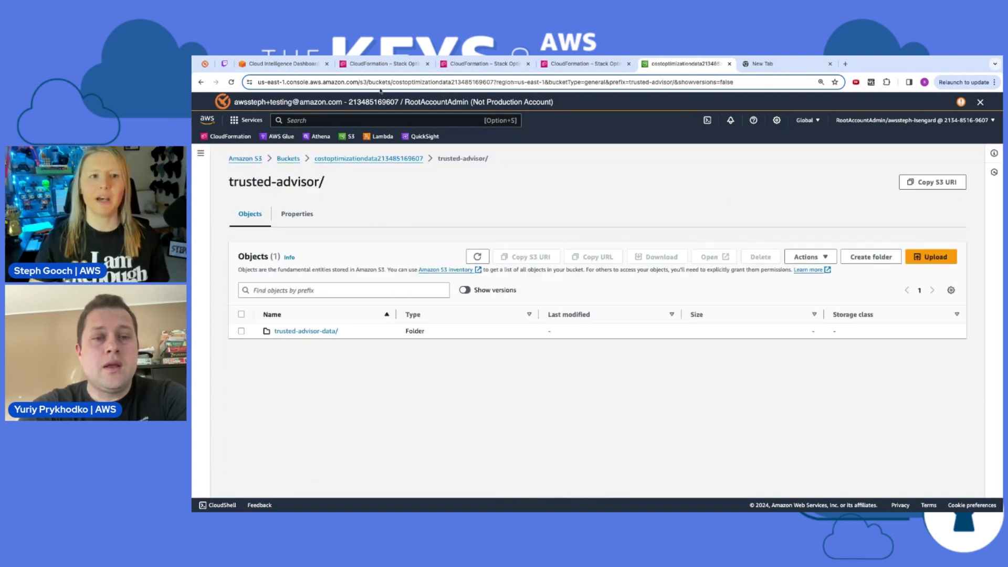
Step: Switch to the workshop guide's Update page, collapse Step 3 and read the Step 4 clean-up instructions for v2 read roles
{"action": "left_click", "coordinate": [283, 64]}
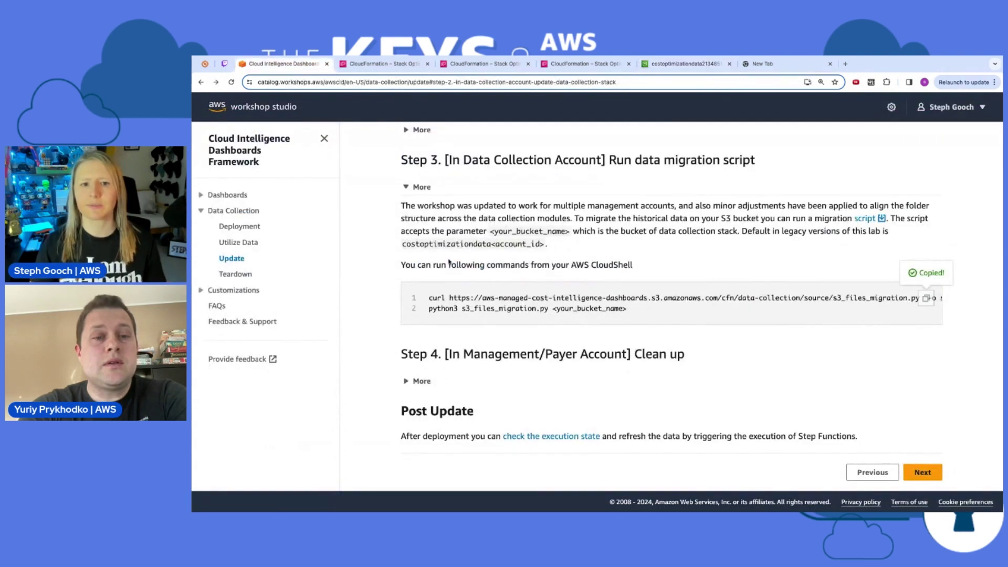
{"action": "left_click", "coordinate": [419, 187]}
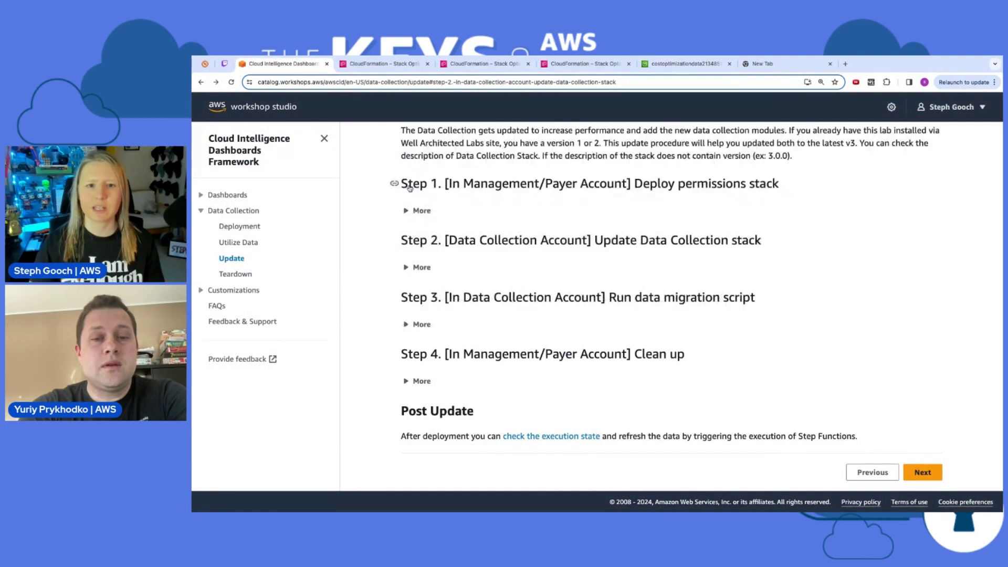
{"action": "left_click", "coordinate": [417, 381]}
{"action": "scroll", "coordinate": [457, 382], "scroll_direction": "down", "scroll_amount": 4}
{"action": "scroll", "coordinate": [457, 382], "scroll_direction": "down", "scroll_amount": 2}
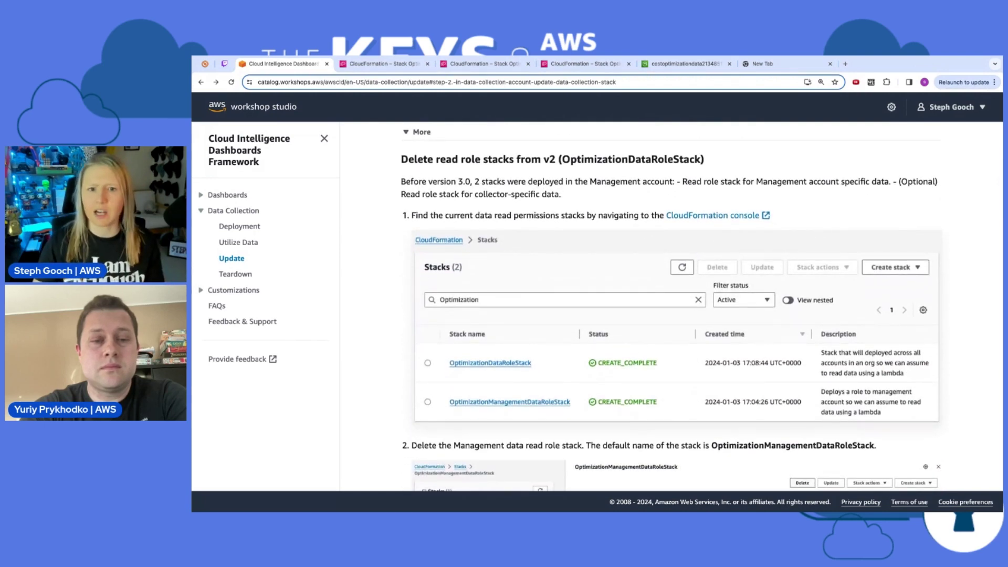
{"action": "scroll", "coordinate": [457, 382], "scroll_direction": "down", "scroll_amount": 1}
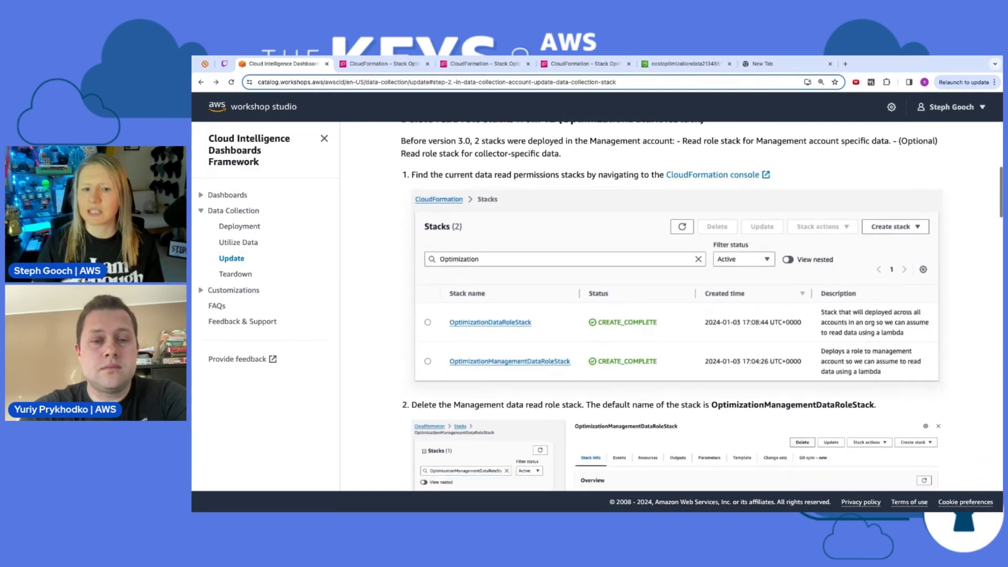
{"action": "left_click_drag", "start_coordinate": [756, 141], "coordinate": [887, 141]}
{"action": "scroll", "coordinate": [540, 212], "scroll_direction": "down", "scroll_amount": 3}
{"action": "scroll", "coordinate": [540, 212], "scroll_direction": "down", "scroll_amount": 10}
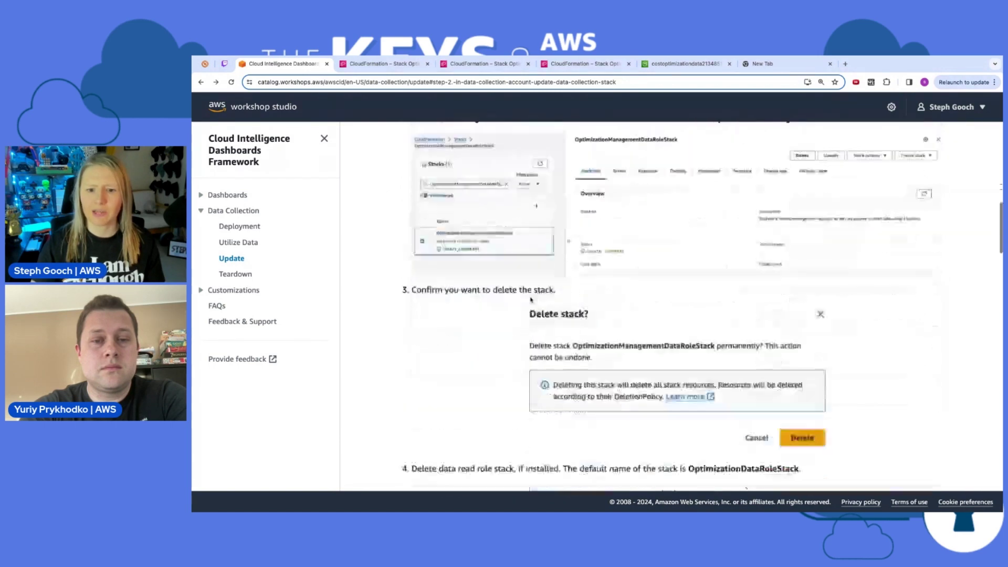
{"action": "scroll", "coordinate": [531, 300], "scroll_direction": "down", "scroll_amount": 4}
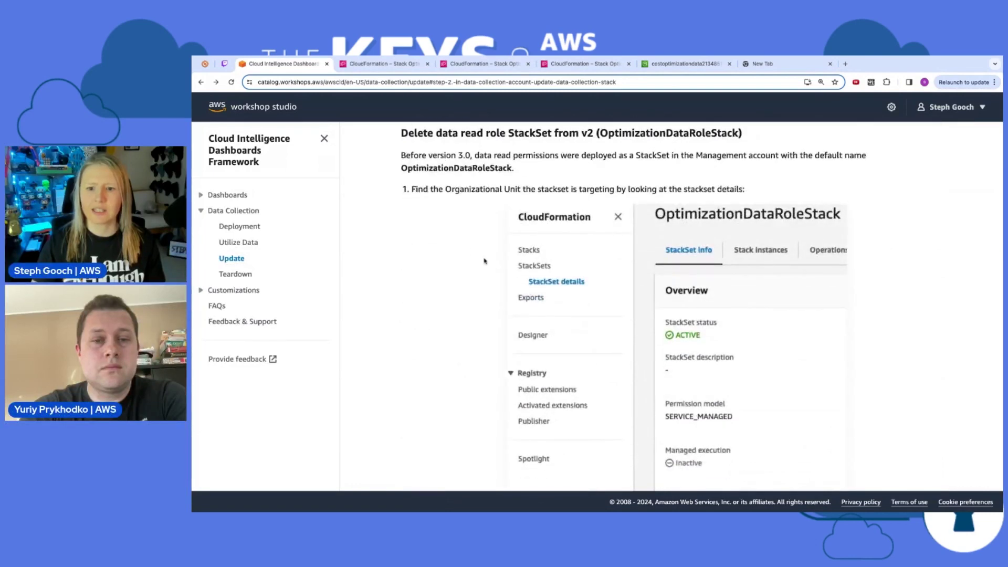
{"action": "scroll", "coordinate": [472, 252], "scroll_direction": "down", "scroll_amount": 7}
{"action": "scroll", "coordinate": [471, 252], "scroll_direction": "down", "scroll_amount": 1}
{"action": "scroll", "coordinate": [410, 165], "scroll_direction": "up", "scroll_amount": 20}
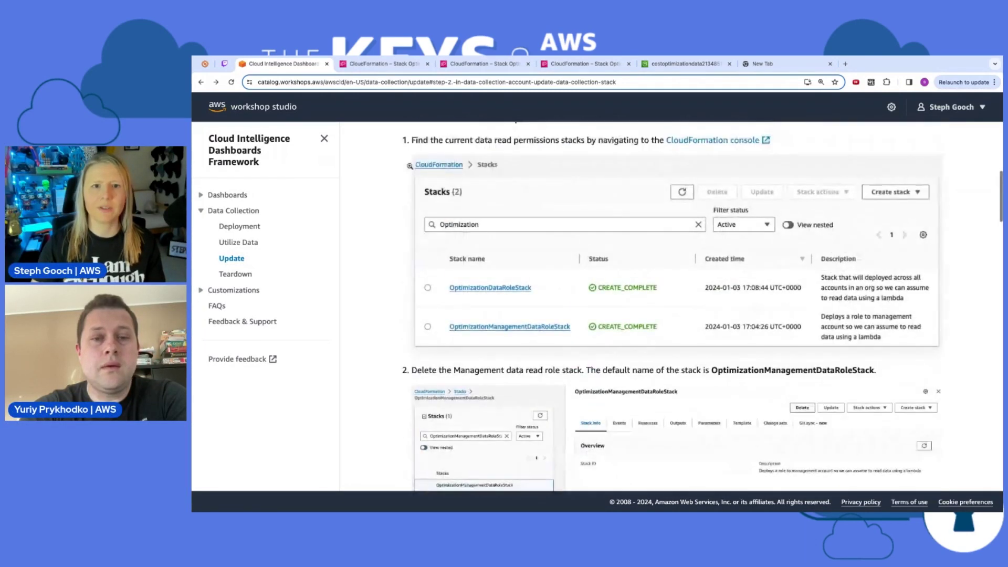
Step: Switch to the CloudFormation console and delete the OptimizationManagementDataRoleStack stack
{"action": "left_click", "coordinate": [383, 64]}
{"action": "scroll", "coordinate": [339, 310], "scroll_direction": "down", "scroll_amount": 5}
{"action": "left_click", "coordinate": [363, 446]}
{"action": "left_click", "coordinate": [315, 412]}
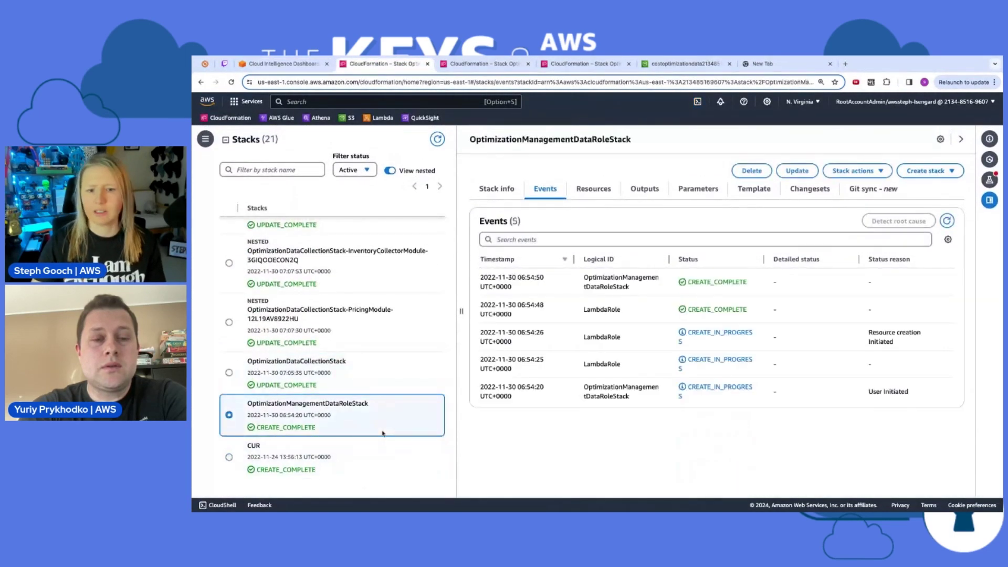
{"action": "left_click", "coordinate": [754, 172]}
{"action": "left_click", "coordinate": [723, 256]}
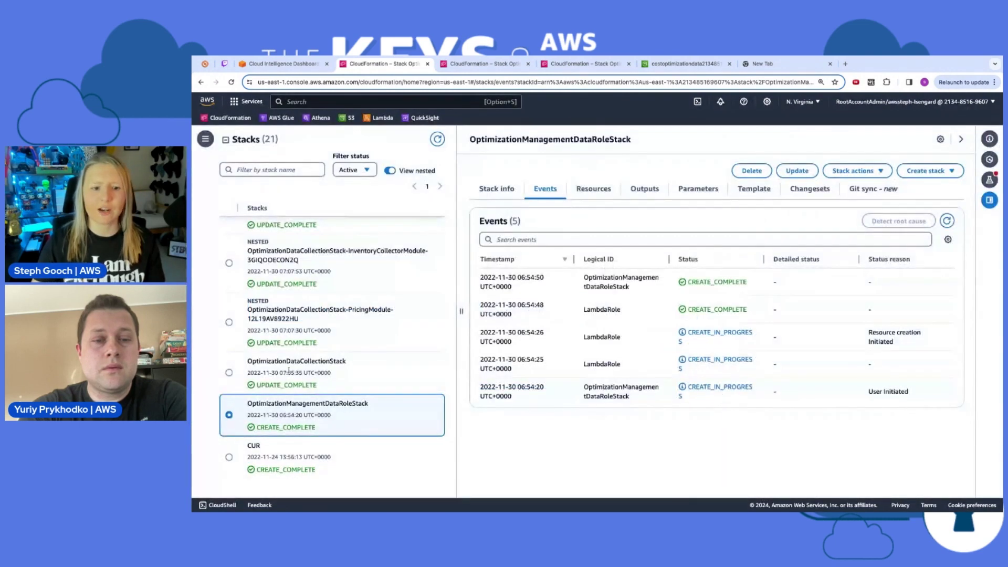
{"action": "double_click", "coordinate": [249, 403]}
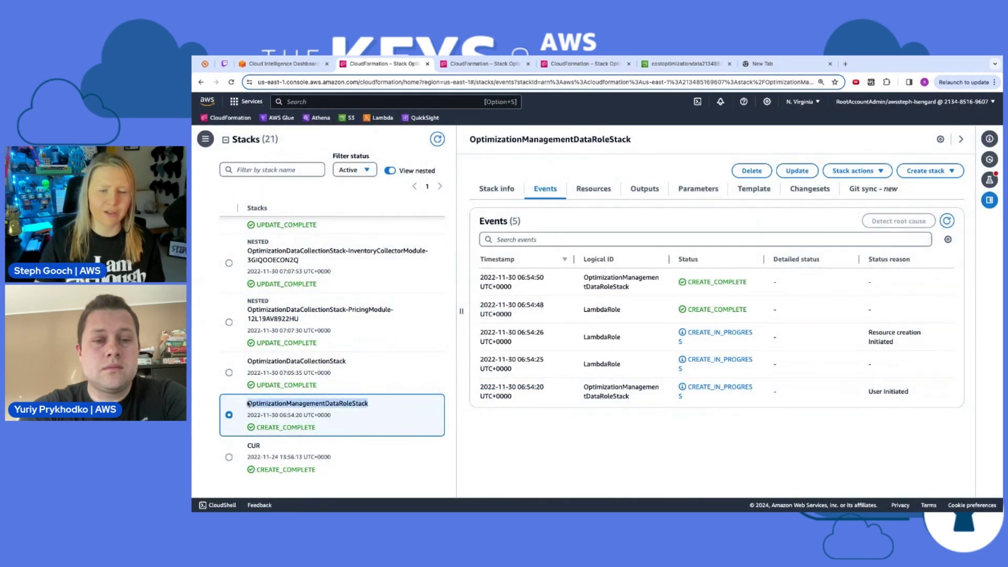
{"action": "left_click", "coordinate": [752, 173]}
{"action": "left_click", "coordinate": [707, 350]}
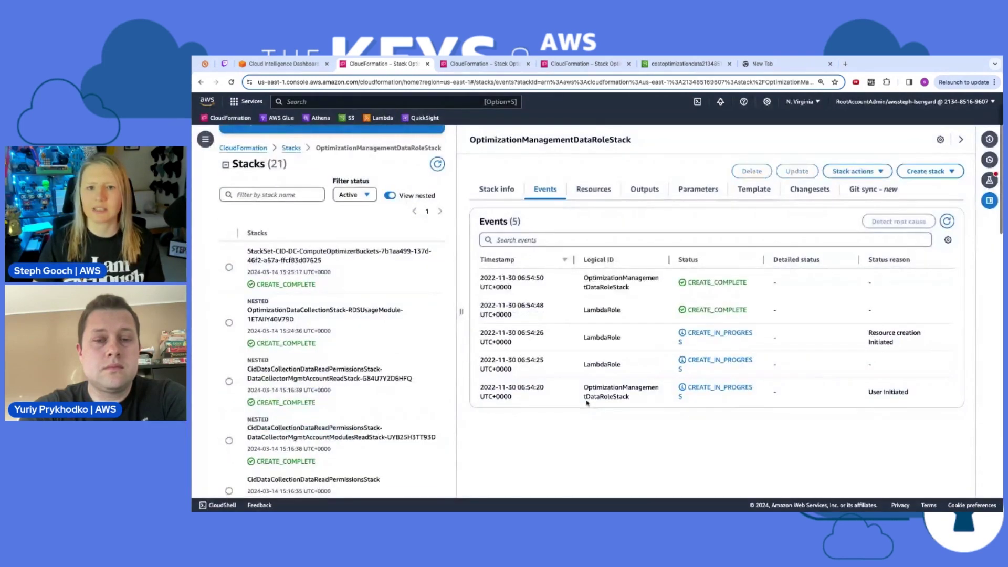
{"action": "scroll", "coordinate": [437, 403], "scroll_direction": "down", "scroll_amount": 10}
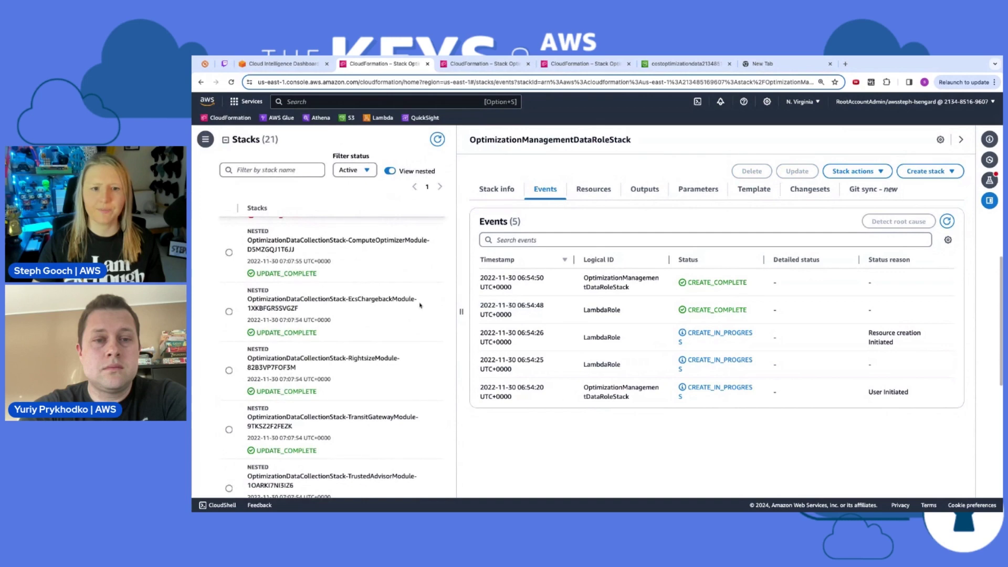
Step: Read the workshop guide's instructions for deleting the v2 data read role StackSet, OptimizationDataRoleStack
{"action": "left_click", "coordinate": [284, 65]}
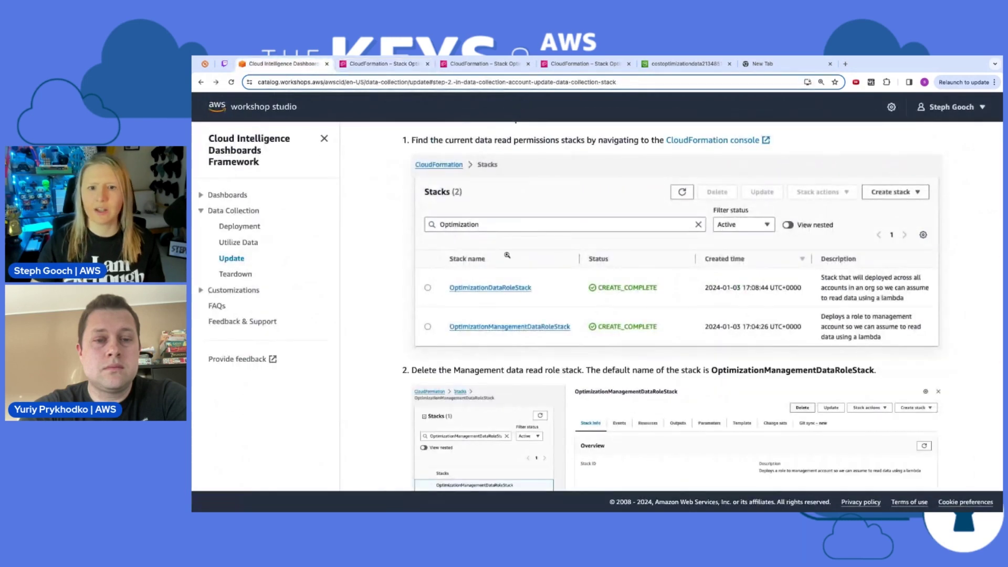
{"action": "scroll", "coordinate": [506, 247], "scroll_direction": "down", "scroll_amount": 2}
{"action": "scroll", "coordinate": [506, 239], "scroll_direction": "down", "scroll_amount": 7}
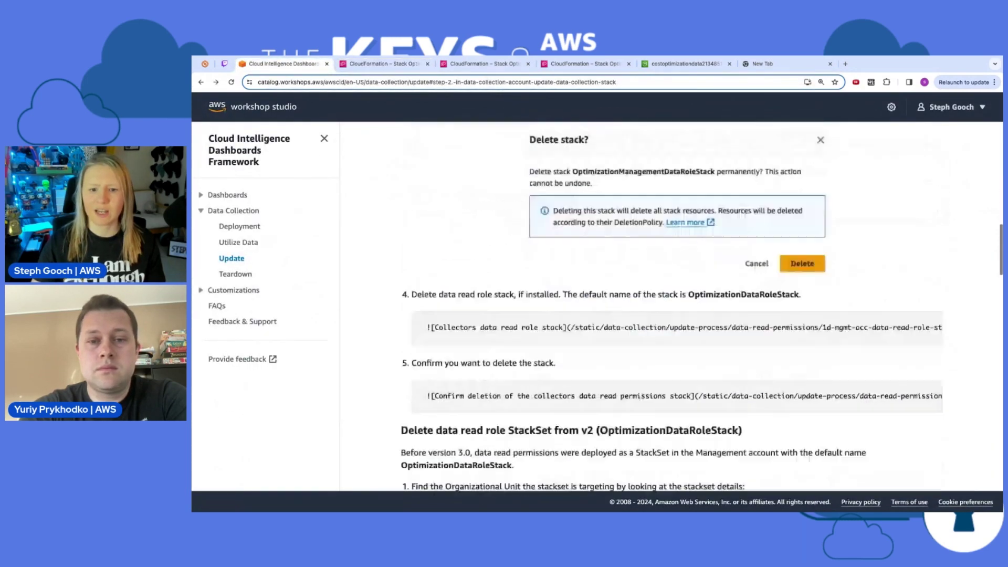
{"action": "scroll", "coordinate": [455, 248], "scroll_direction": "down", "scroll_amount": 2}
{"action": "scroll", "coordinate": [397, 282], "scroll_direction": "down", "scroll_amount": 3}
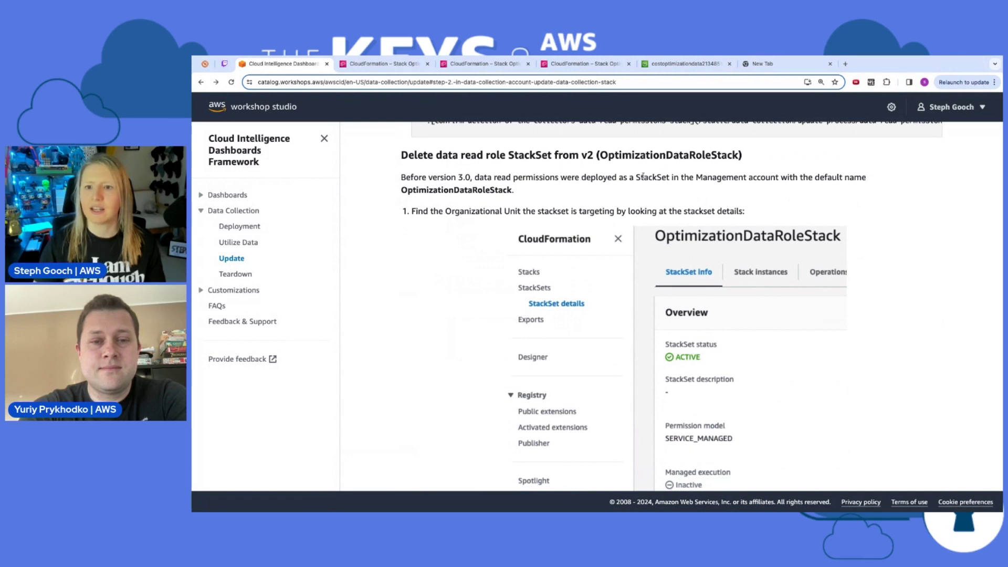
{"action": "scroll", "coordinate": [419, 204], "scroll_direction": "down", "scroll_amount": 5}
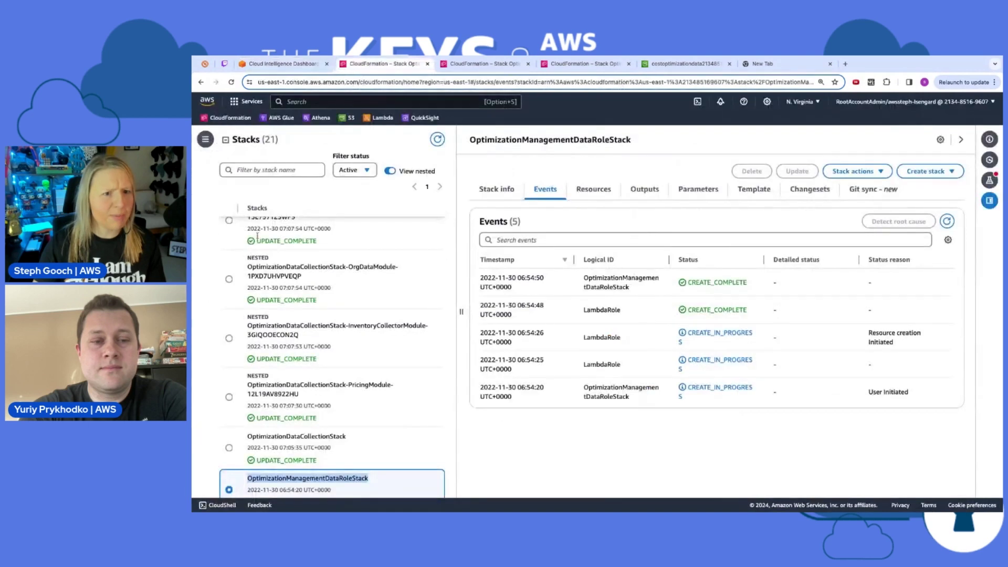
Step: List the StackSets in CloudFormation and recheck the default StackSet name in the workshop guide's clean-up instructions
{"action": "left_click", "coordinate": [205, 139]}
{"action": "left_click", "coordinate": [218, 207]}
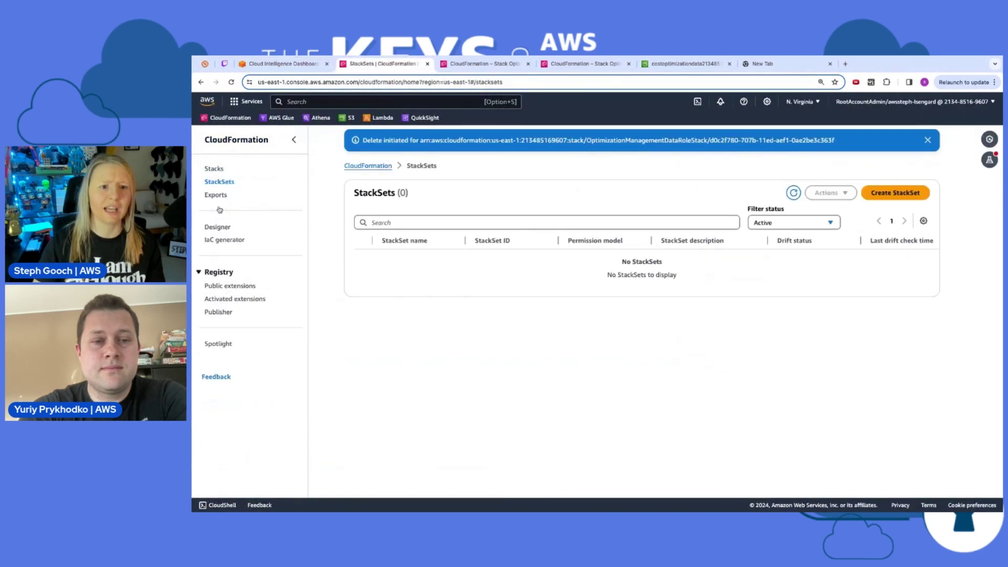
{"action": "scroll", "coordinate": [537, 242], "scroll_direction": "down", "scroll_amount": 2}
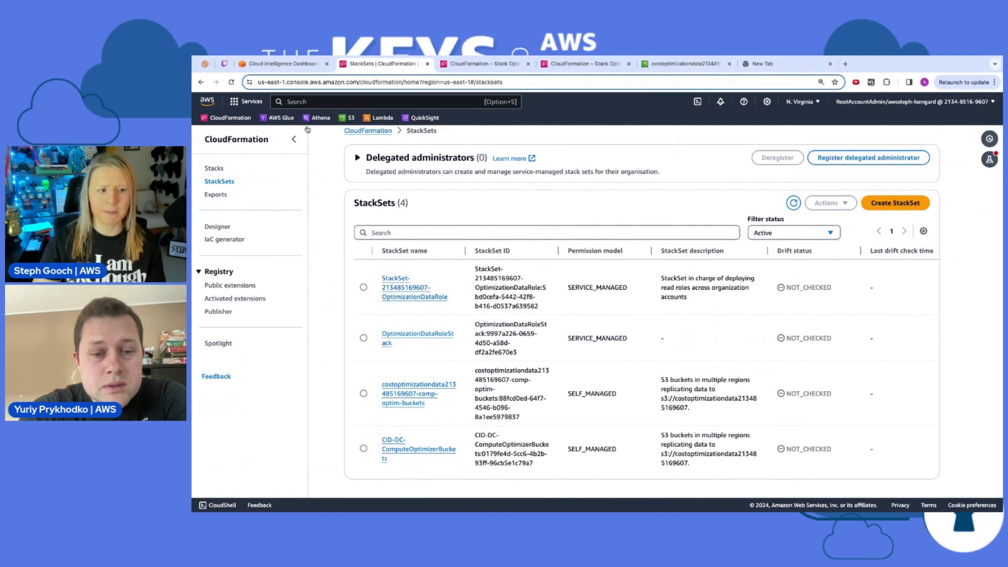
{"action": "left_click", "coordinate": [307, 65]}
{"action": "scroll", "coordinate": [649, 239], "scroll_direction": "up", "scroll_amount": 8}
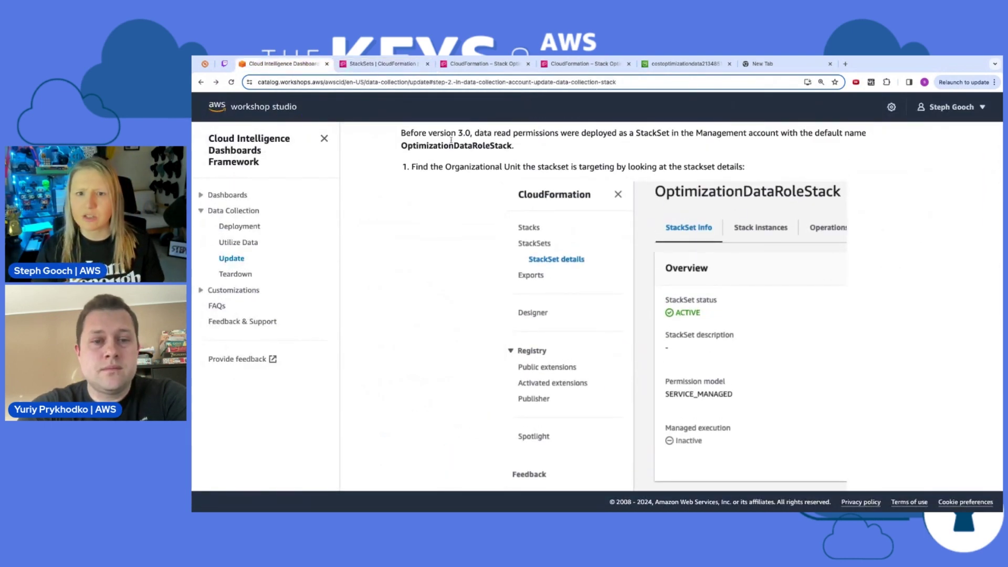
Step: Switch to the CloudFormation console, open the OptimizationDataRoleStack StackSet and permanently delete it
{"action": "left_click", "coordinate": [381, 63]}
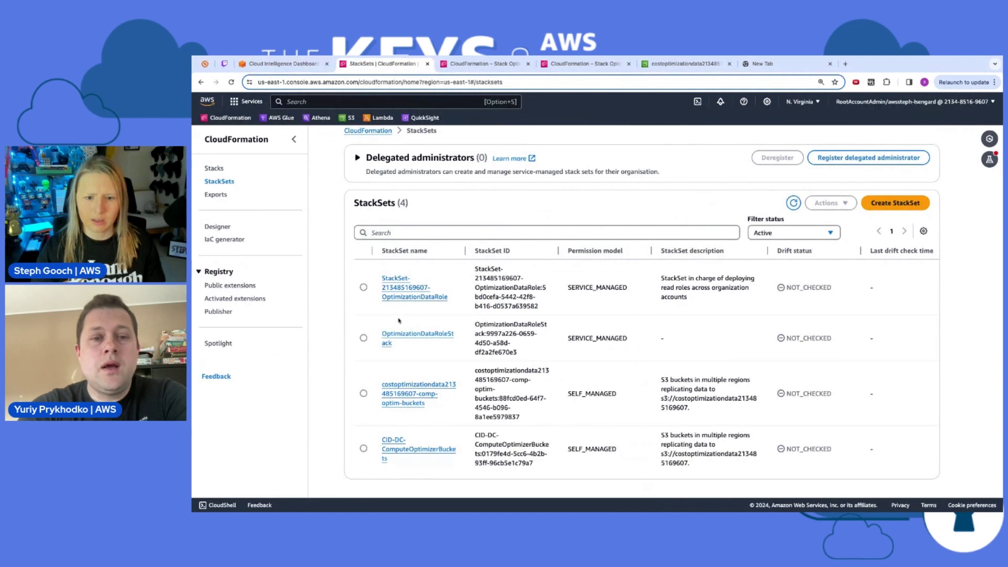
{"action": "left_click", "coordinate": [362, 338]}
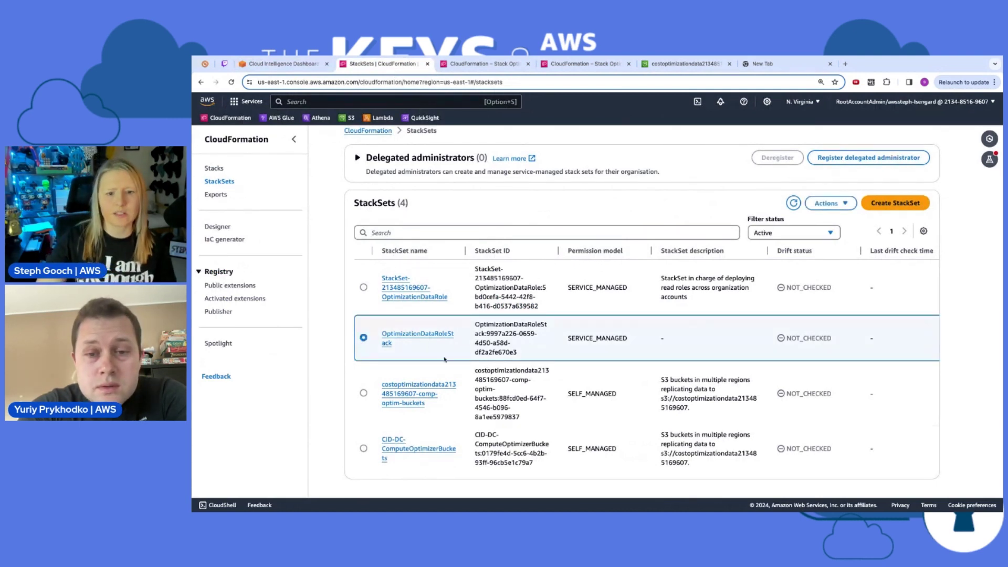
{"action": "left_click", "coordinate": [427, 334]}
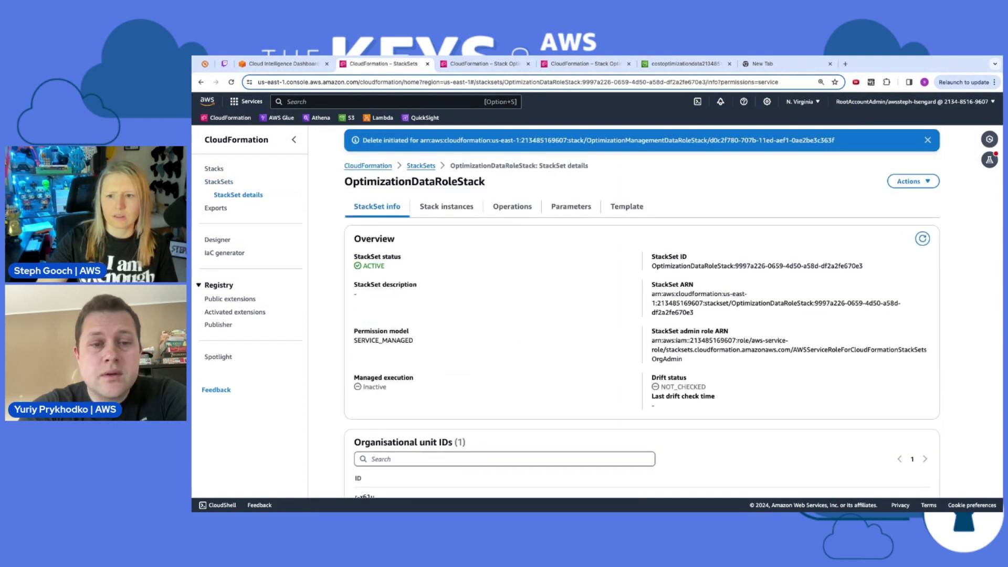
{"action": "left_click", "coordinate": [912, 182]}
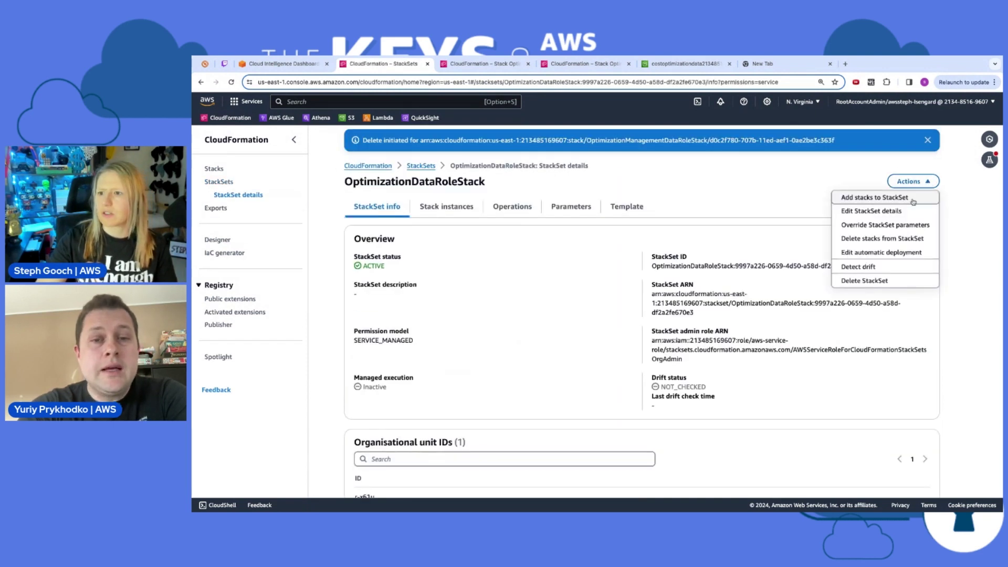
{"action": "left_click", "coordinate": [903, 282]}
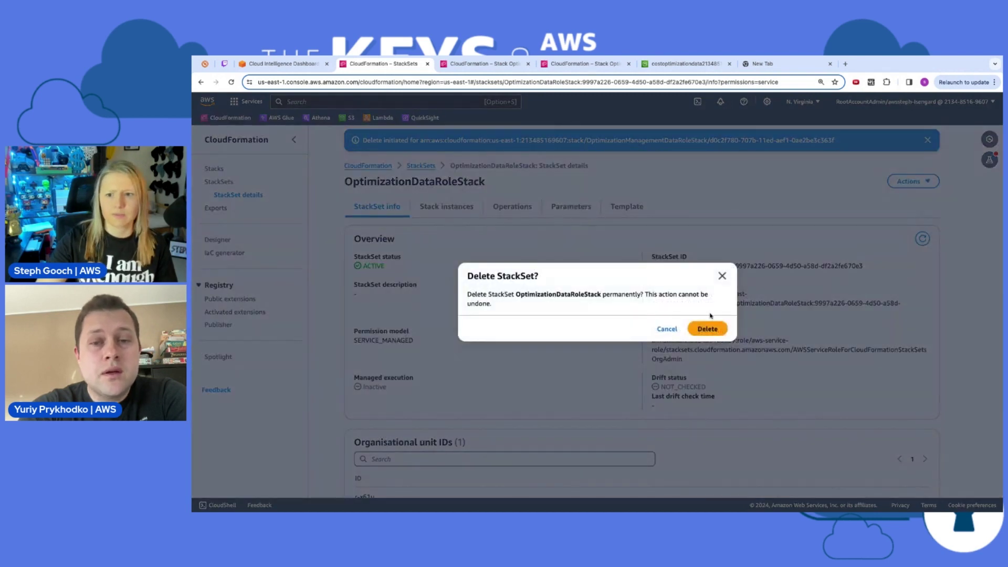
{"action": "left_click", "coordinate": [706, 329]}
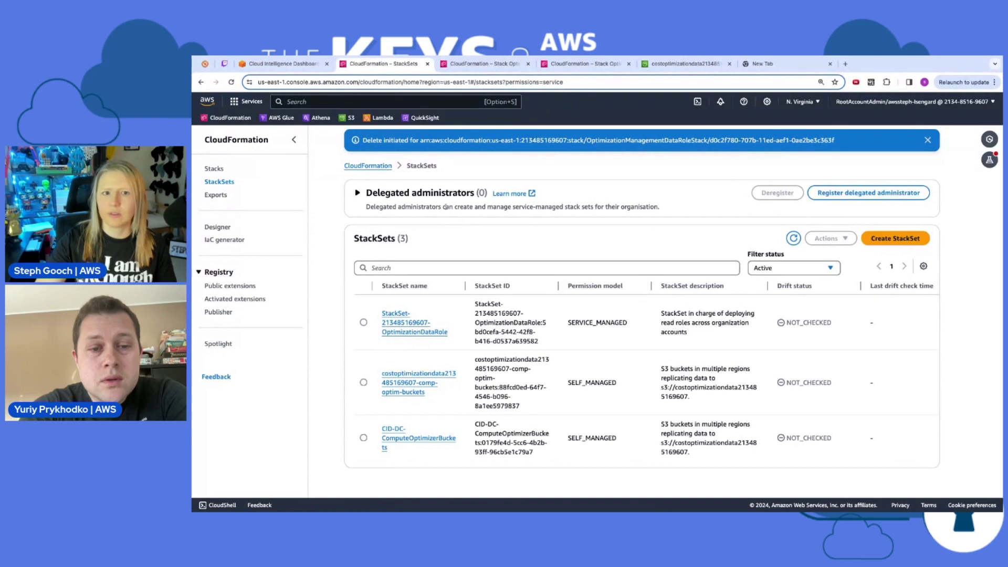
Step: List the stacks and check the deletion events of OptimizationManagementDataRoleStack
{"action": "left_click", "coordinate": [214, 169]}
{"action": "scroll", "coordinate": [392, 262], "scroll_direction": "down", "scroll_amount": 10}
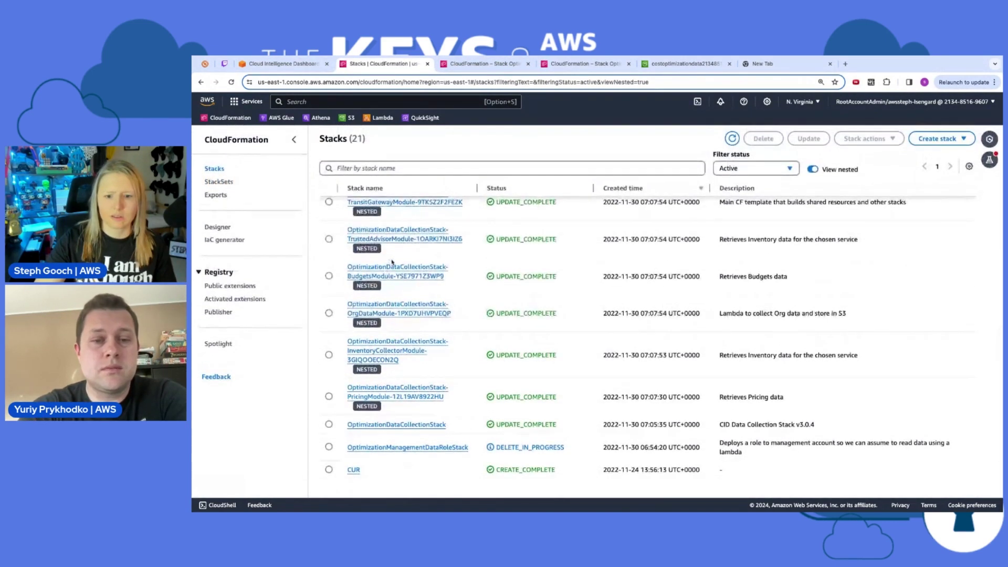
{"action": "left_click", "coordinate": [378, 447]}
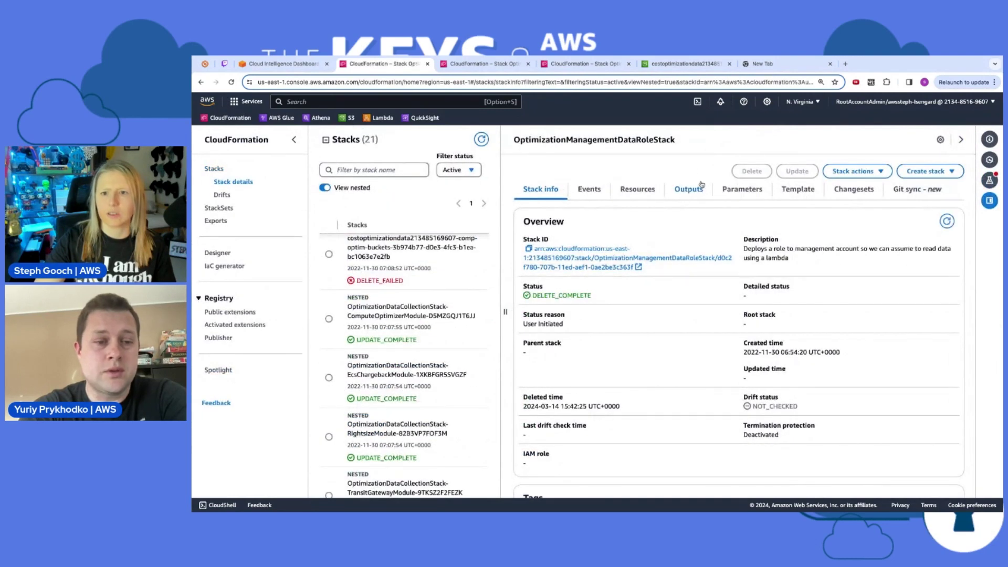
{"action": "left_click", "coordinate": [589, 189]}
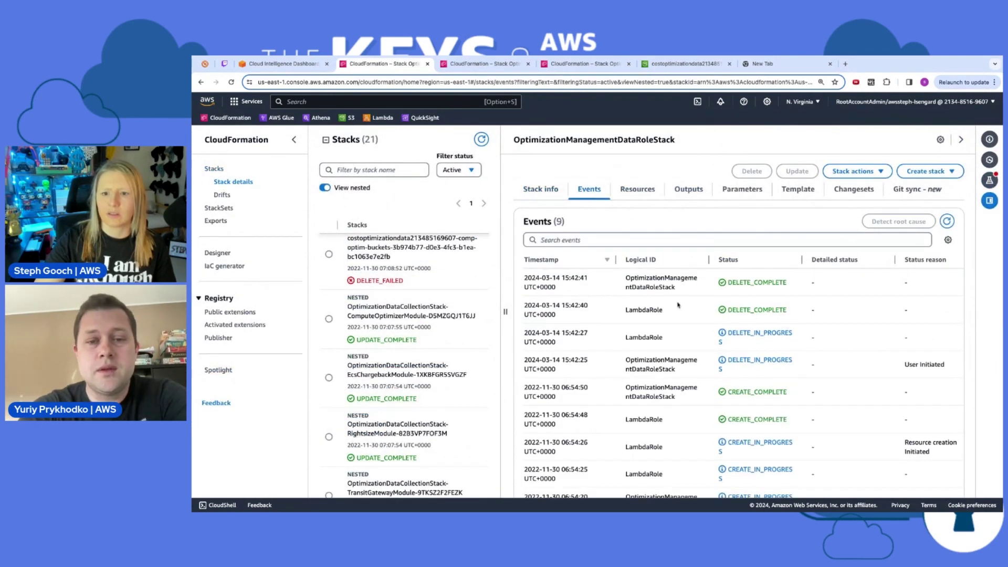
{"action": "left_click_drag", "start_coordinate": [793, 284], "coordinate": [670, 278]}
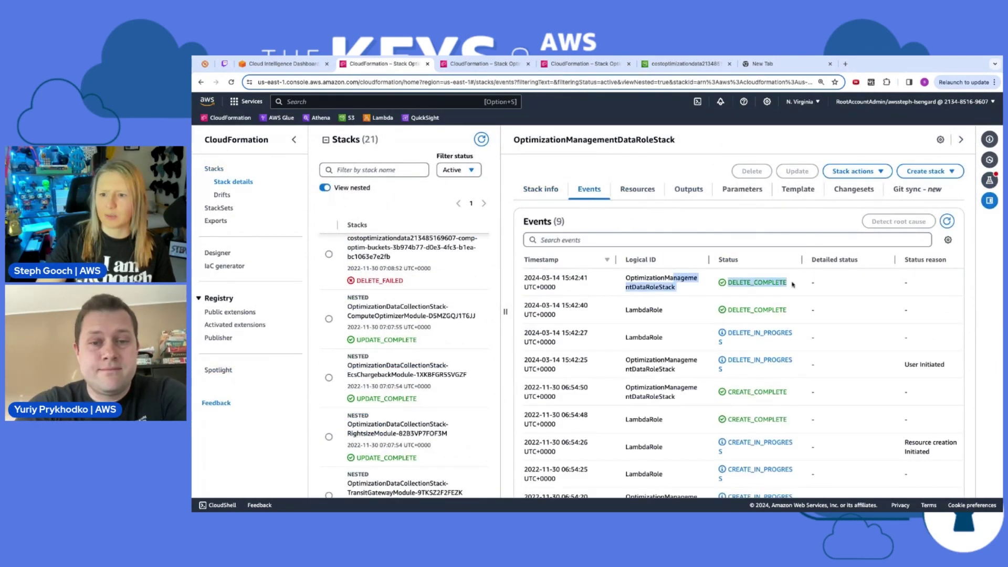
Step: Return to the workshop guide and read the remaining StackSet deletion steps and the Post Update note
{"action": "key", "text": "ctrl+shift+Tab"}
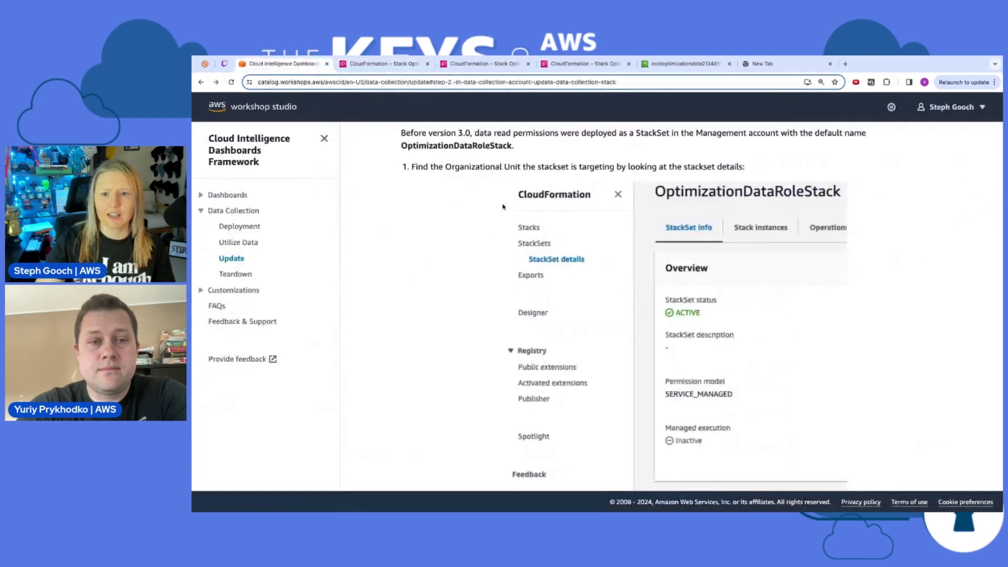
{"action": "scroll", "coordinate": [479, 218], "scroll_direction": "down", "scroll_amount": 6}
{"action": "scroll", "coordinate": [478, 218], "scroll_direction": "down", "scroll_amount": 12}
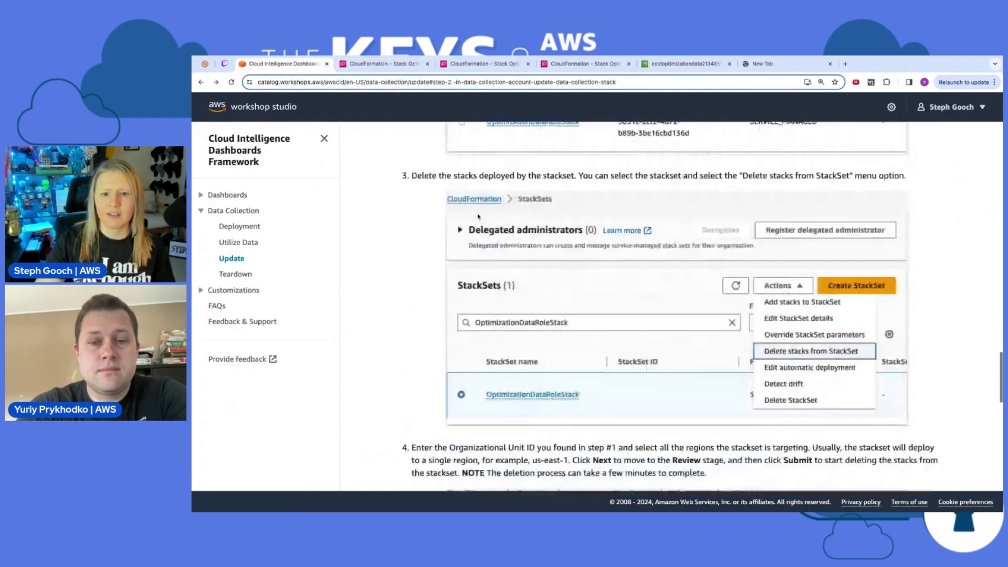
{"action": "scroll", "coordinate": [478, 217], "scroll_direction": "down", "scroll_amount": 7}
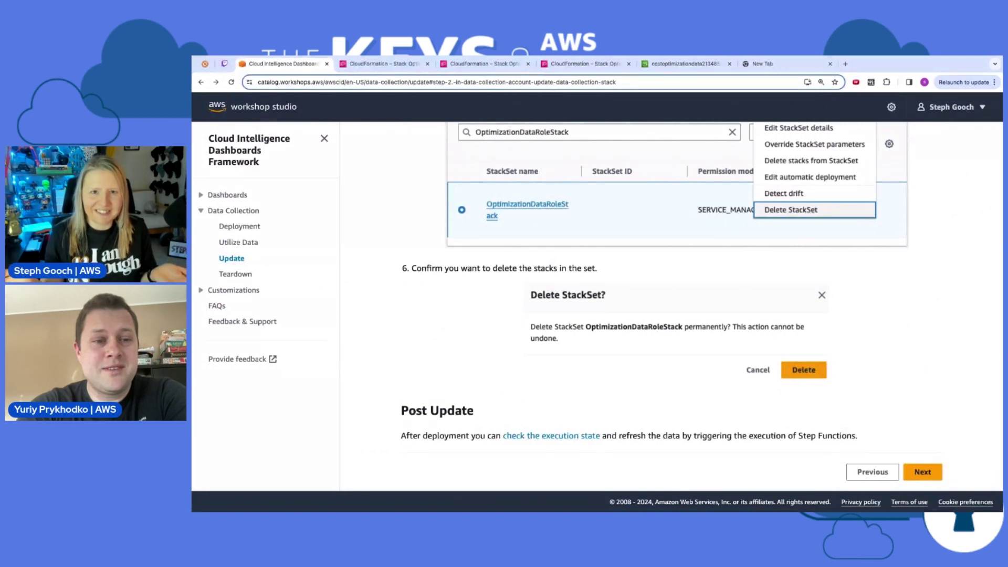
{"action": "scroll", "coordinate": [647, 371], "scroll_direction": "up", "scroll_amount": 15}
{"action": "scroll", "coordinate": [646, 372], "scroll_direction": "up", "scroll_amount": 10}
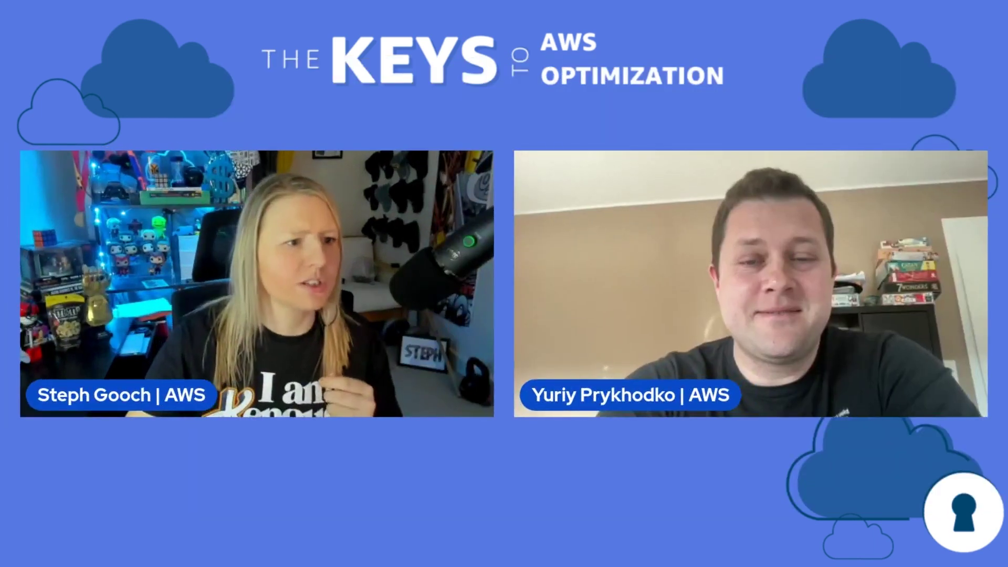
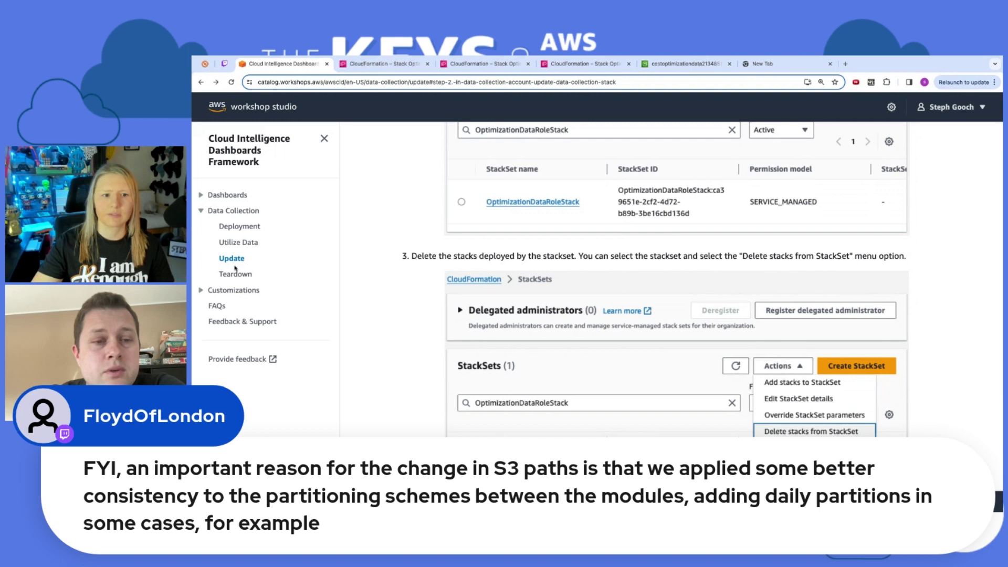
Step: Open the guide's Update Dashboards page under Dashboards and expand the section on resetting dashboards to factory settings
{"action": "left_click", "coordinate": [201, 196]}
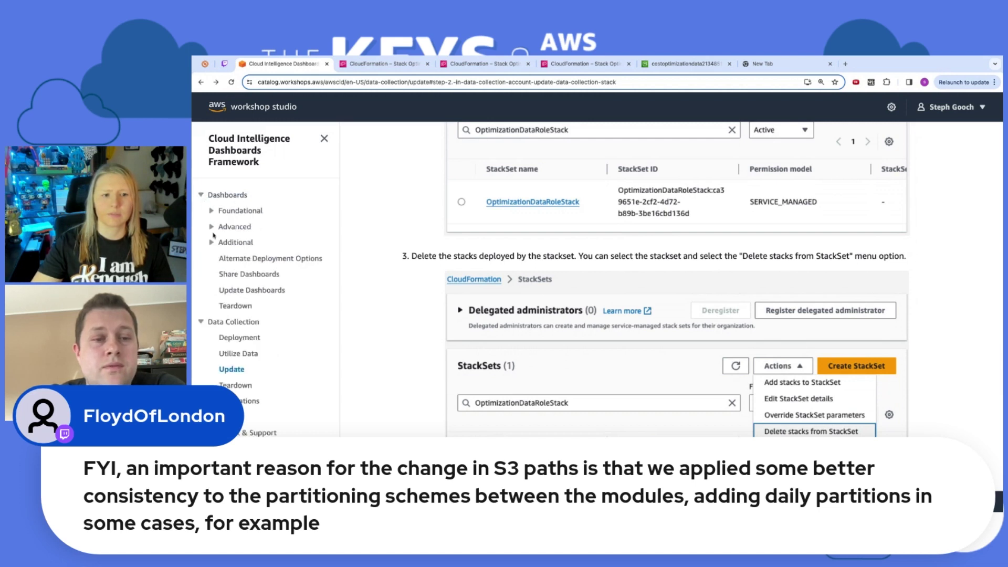
{"action": "left_click", "coordinate": [231, 290]}
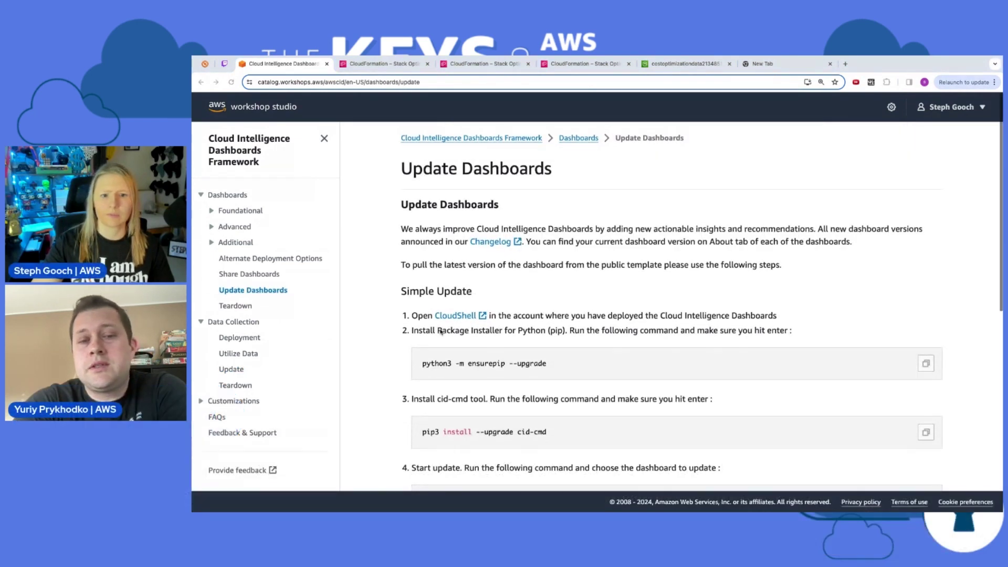
{"action": "scroll", "coordinate": [440, 331], "scroll_direction": "down", "scroll_amount": 3}
{"action": "scroll", "coordinate": [439, 332], "scroll_direction": "down", "scroll_amount": 5}
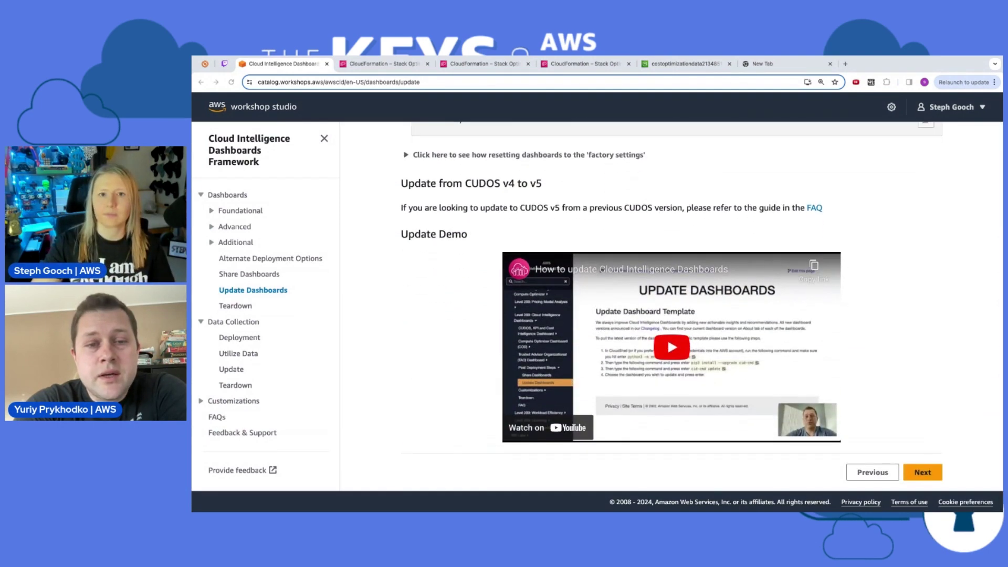
{"action": "left_click", "coordinate": [405, 155]}
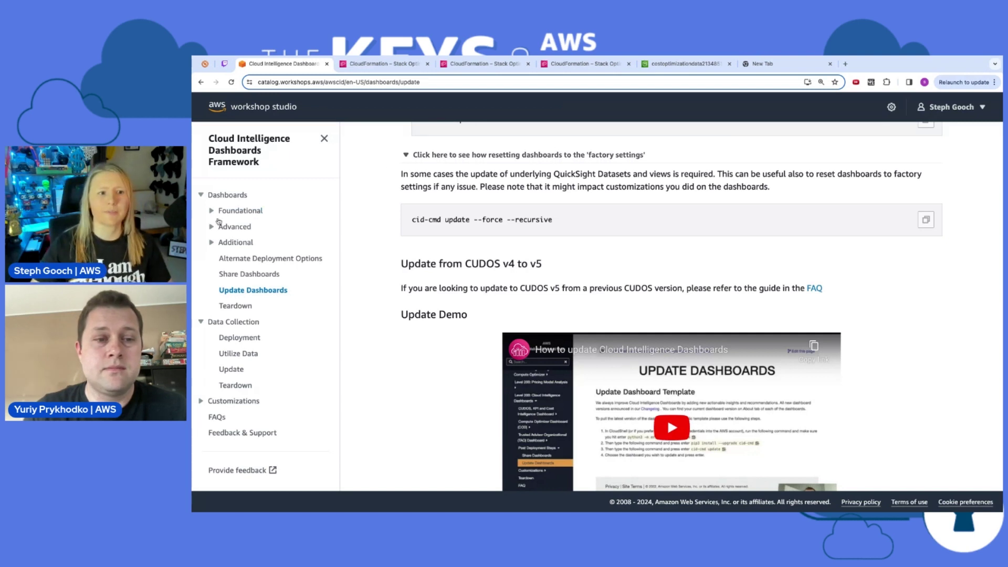
Step: Switch to the CloudFormation console and inspect the resources of OptimizationDataCollectionStack's nested AccountCollector stack
{"action": "left_click", "coordinate": [389, 65]}
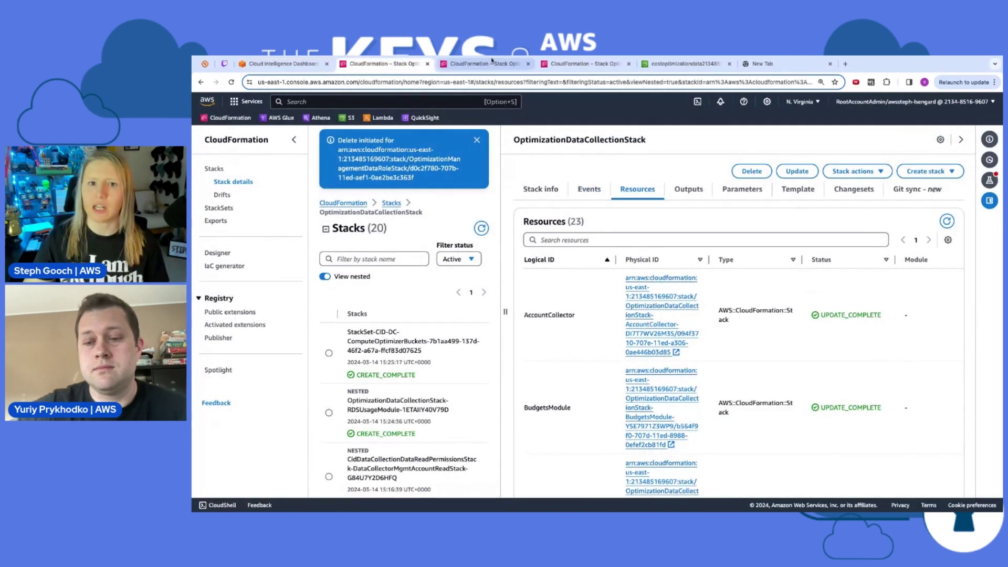
{"action": "left_click", "coordinate": [640, 315]}
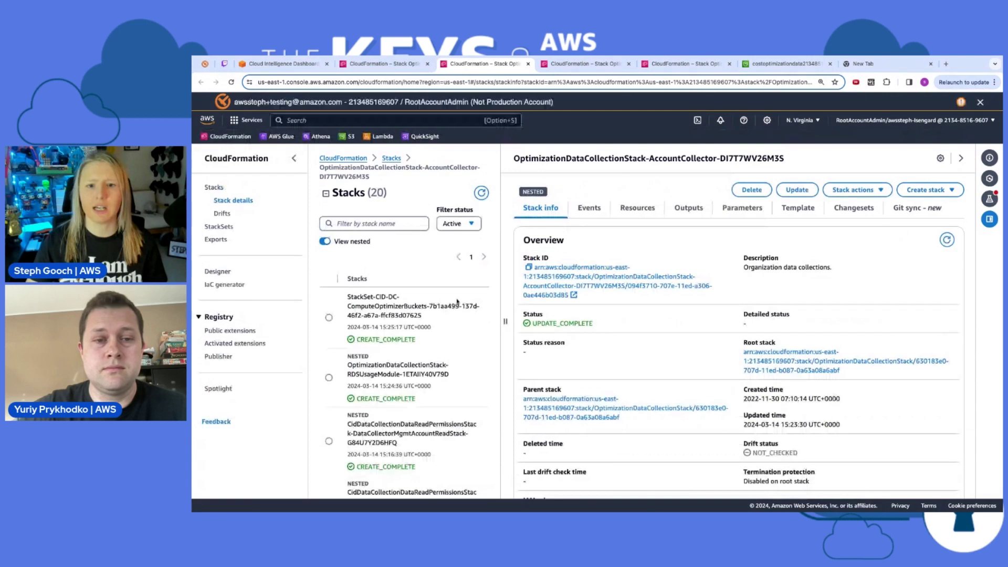
{"action": "left_click", "coordinate": [646, 206]}
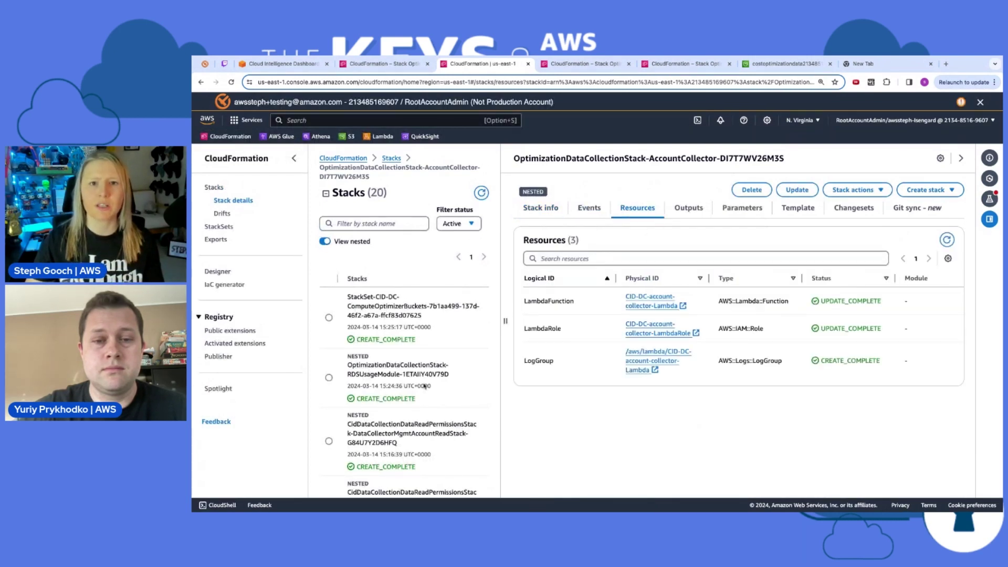
Step: Find the Step Functions service with the search term "ste", open it and review the list of Data Collection state machines
{"action": "left_click", "coordinate": [418, 120]}
{"action": "type", "text": "ste"}
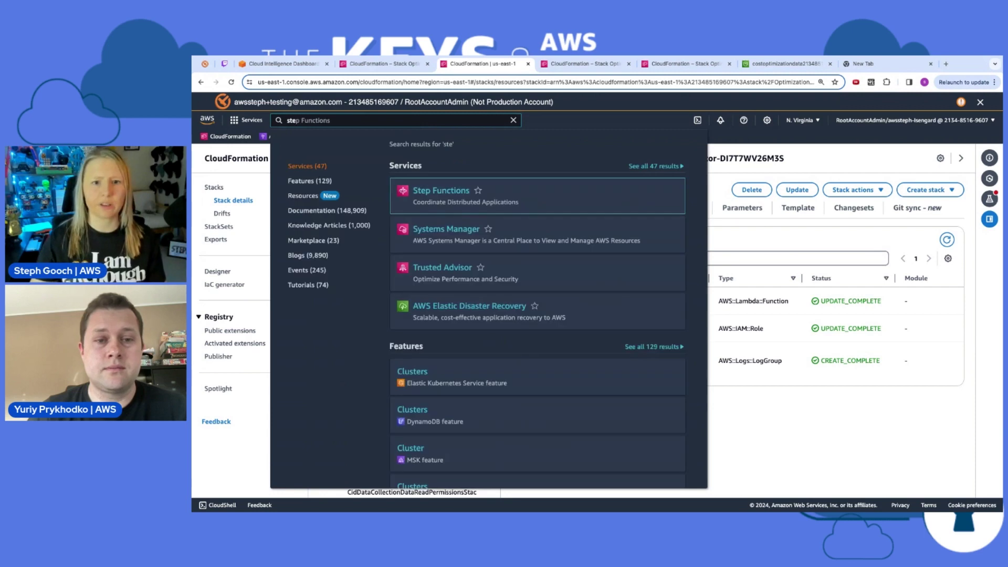
{"action": "left_click", "coordinate": [442, 196]}
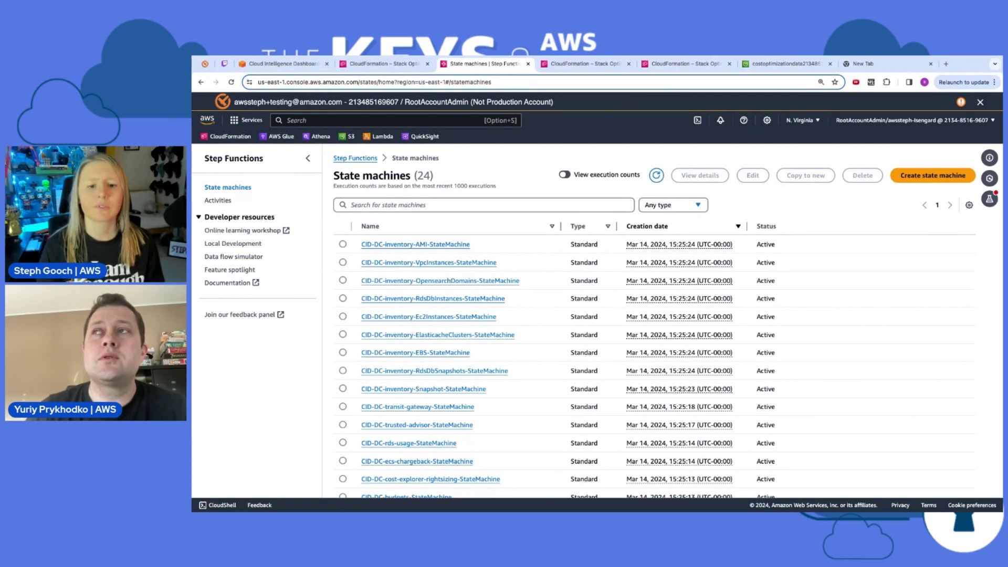
{"action": "scroll", "coordinate": [654, 320], "scroll_direction": "down", "scroll_amount": 5}
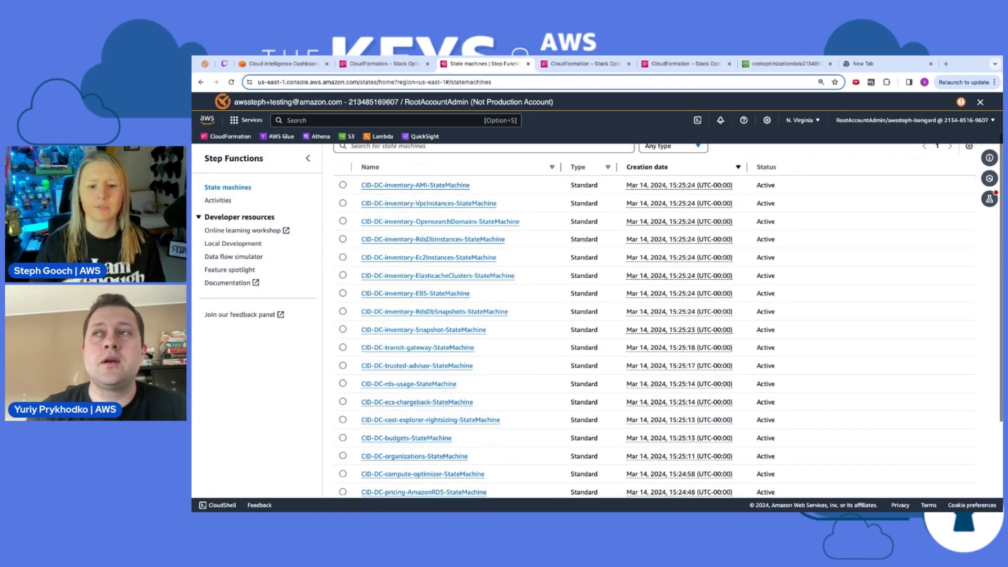
{"action": "scroll", "coordinate": [654, 320], "scroll_direction": "down", "scroll_amount": 3}
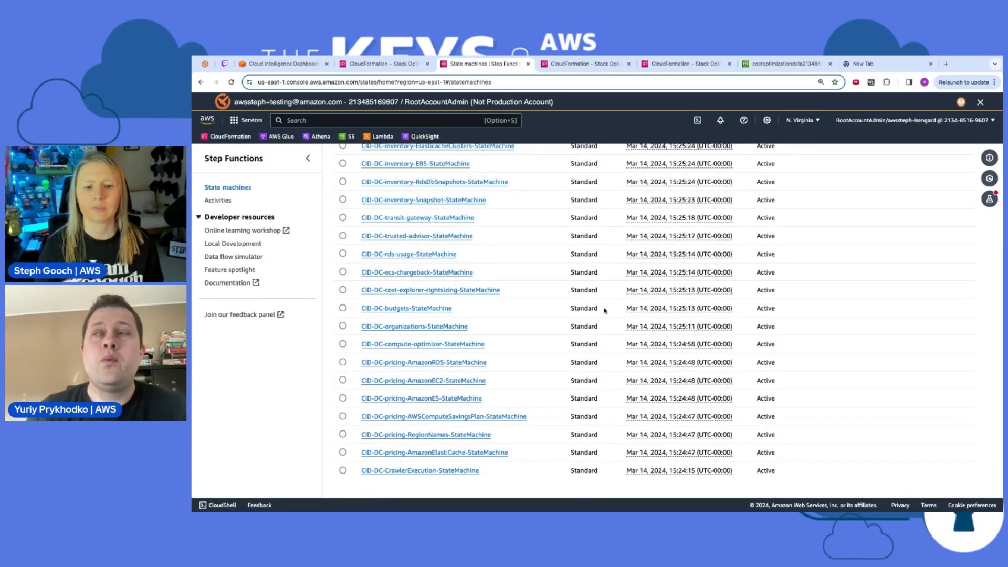
{"action": "scroll", "coordinate": [605, 310], "scroll_direction": "up", "scroll_amount": 8}
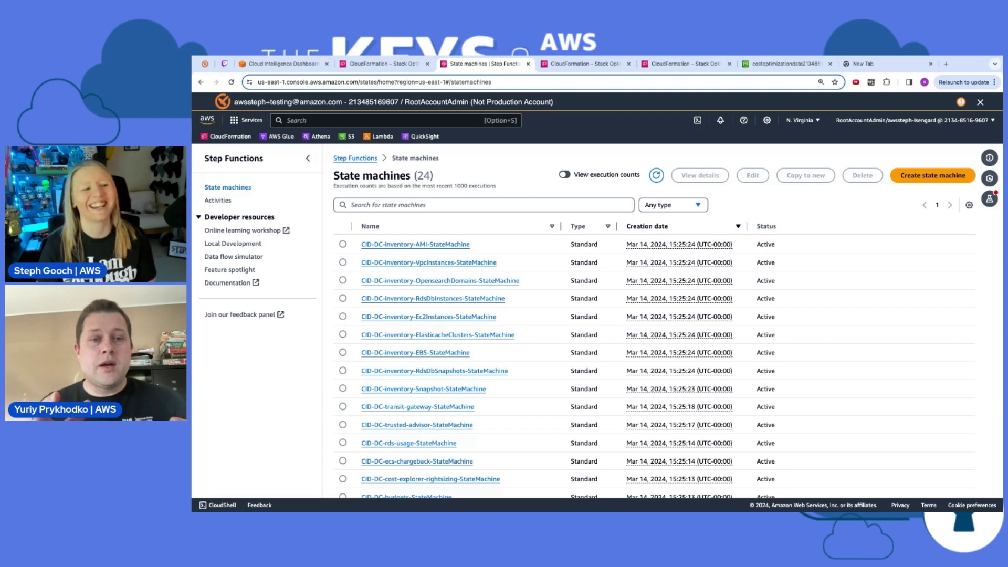
Step: Filter the state machines by "org" and open CID-DC-organizations-StateMachine
{"action": "left_click", "coordinate": [469, 204]}
{"action": "type", "text": "acc"}
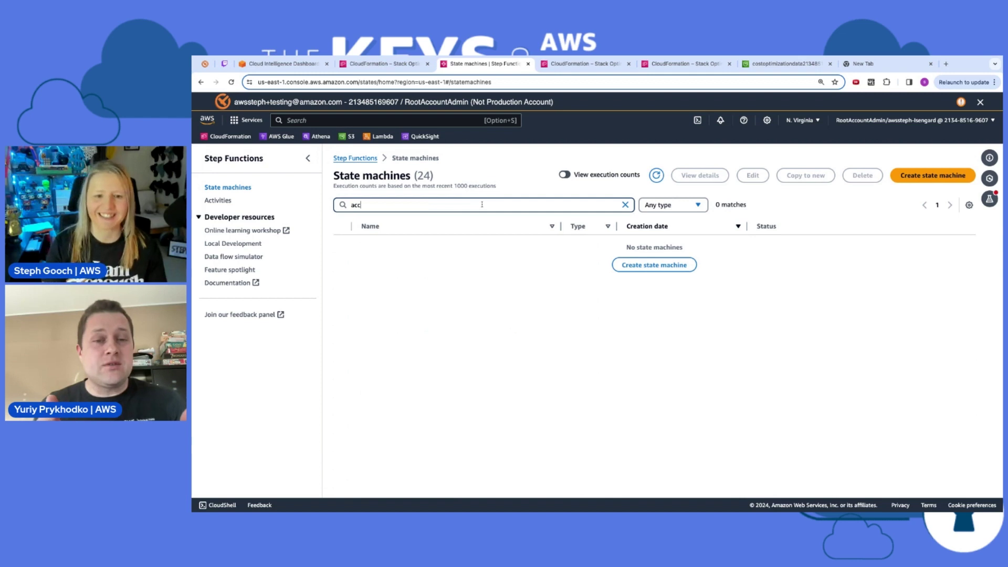
{"action": "key", "text": "BackSpace"}
{"action": "key", "text": "BackSpace"}
{"action": "type", "text": "cc"}
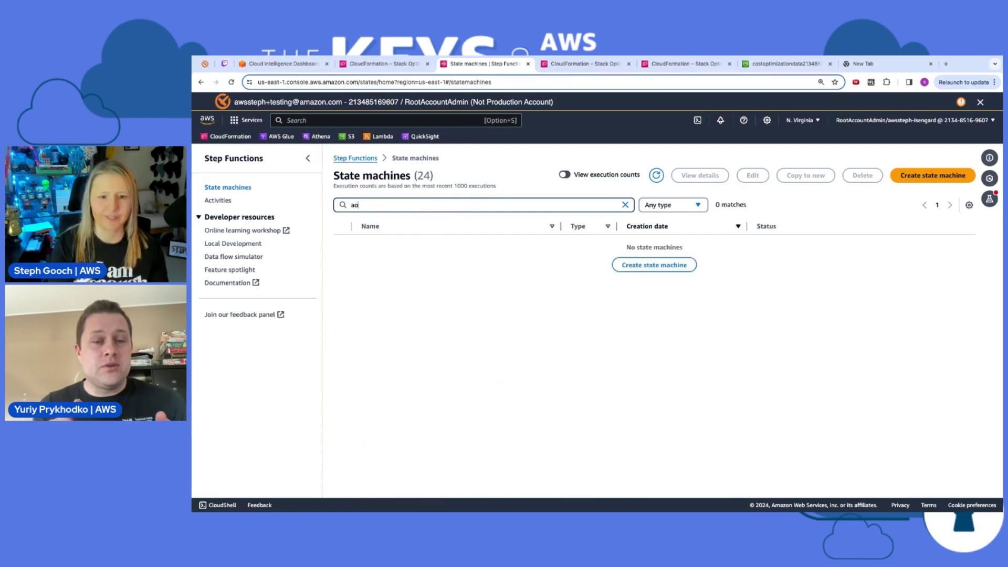
{"action": "key", "text": "BackSpace"}
{"action": "key", "text": "BackSpace"}
{"action": "key", "text": "BackSpace"}
{"action": "type", "text": "org"}
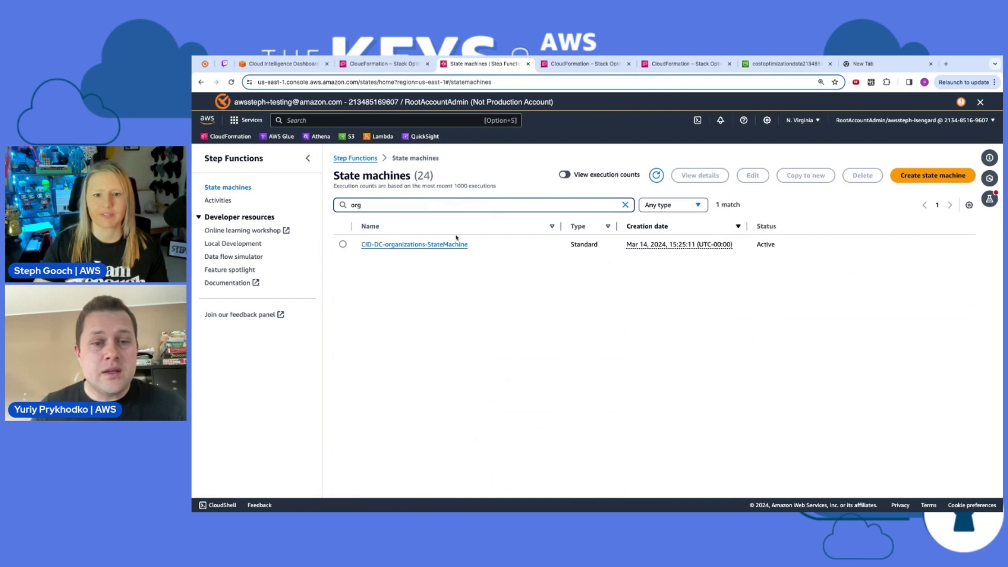
{"action": "left_click", "coordinate": [420, 245]}
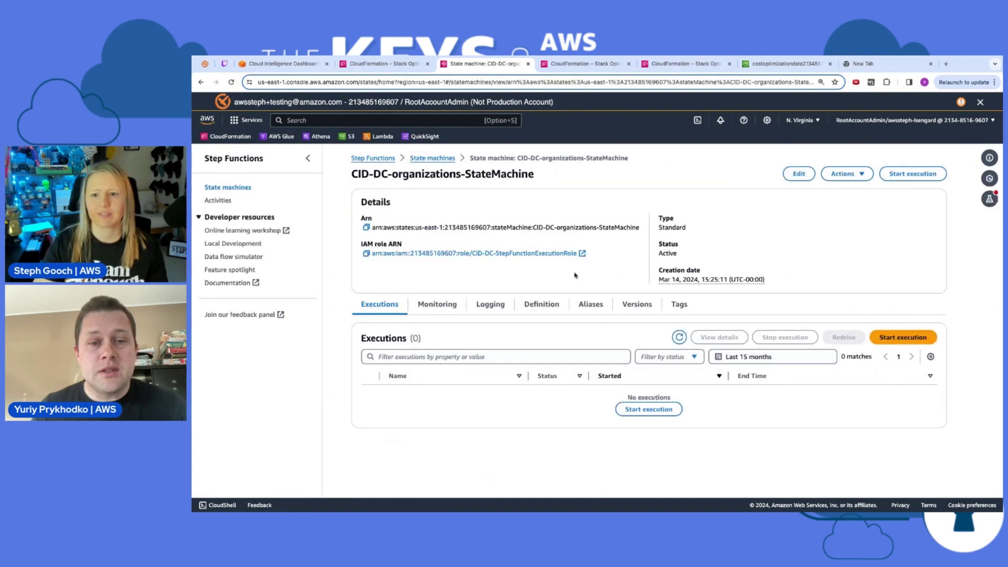
Step: Start an execution of CID-DC-organizations-StateMachine with the default name and input, and check its graph view
{"action": "left_click", "coordinate": [649, 410]}
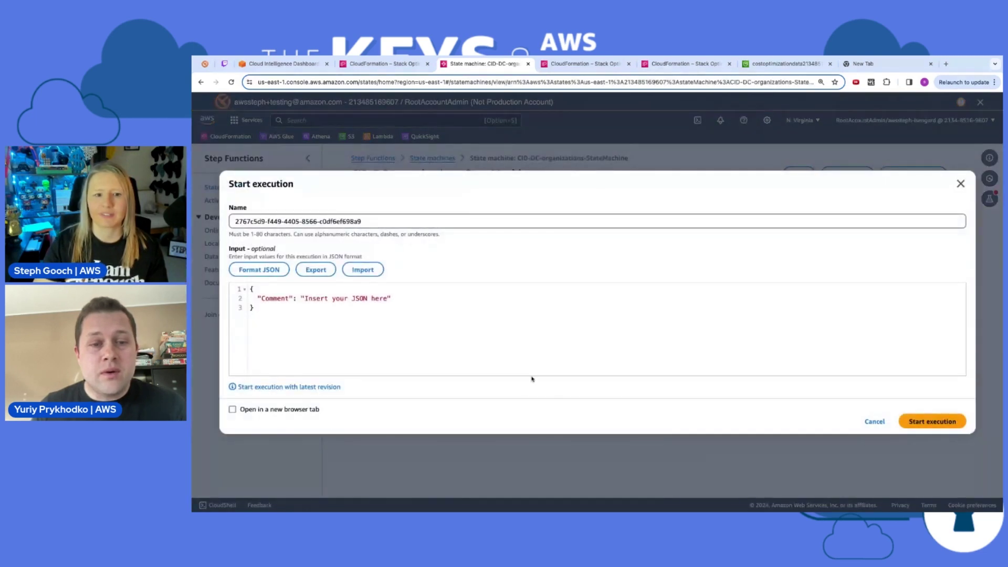
{"action": "left_click", "coordinate": [924, 429]}
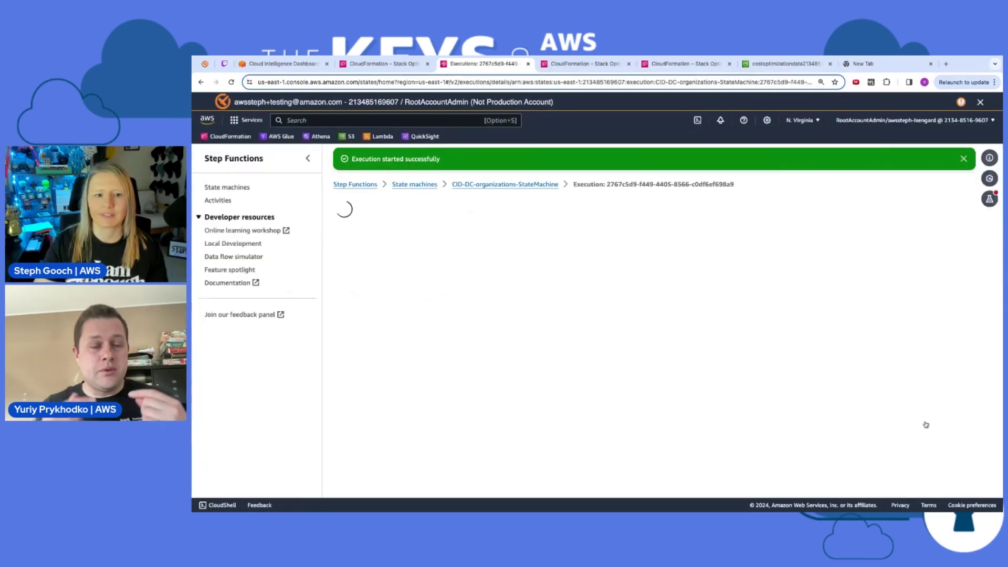
{"action": "scroll", "coordinate": [650, 387], "scroll_direction": "down", "scroll_amount": 5}
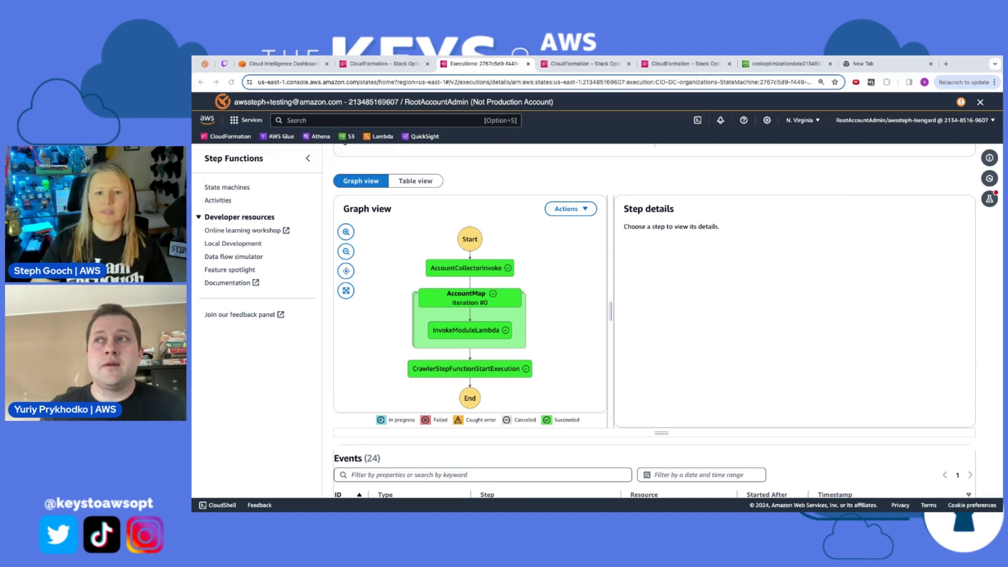
Step: Switch to the S3 console and show the top-level folders of the cost optimization data bucket
{"action": "left_click", "coordinate": [785, 64]}
{"action": "left_click", "coordinate": [381, 158]}
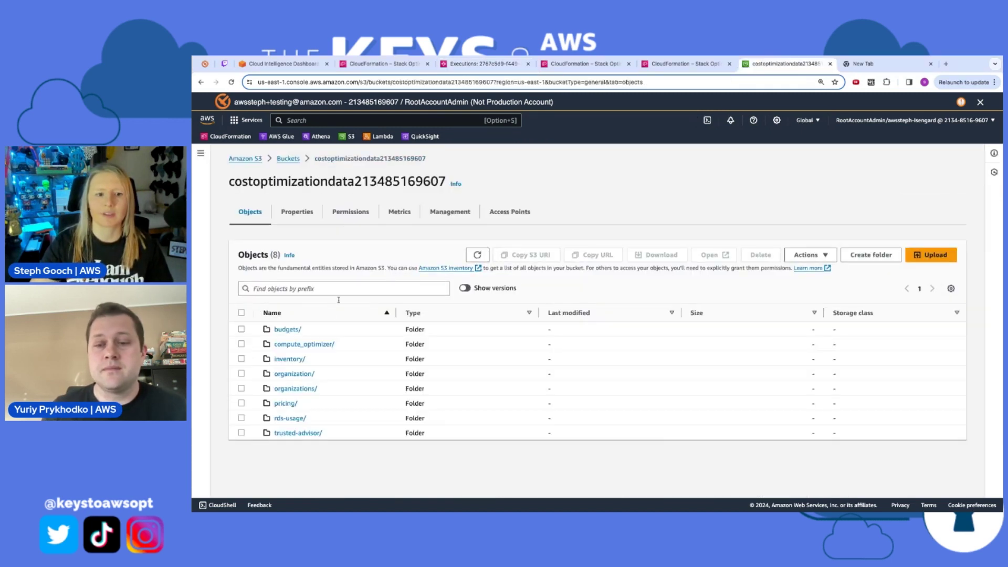
Step: Open the organization-data folder inside the old organization/ folder, check its files' last-modified dates and return to the bucket's top level
{"action": "left_click", "coordinate": [285, 387]}
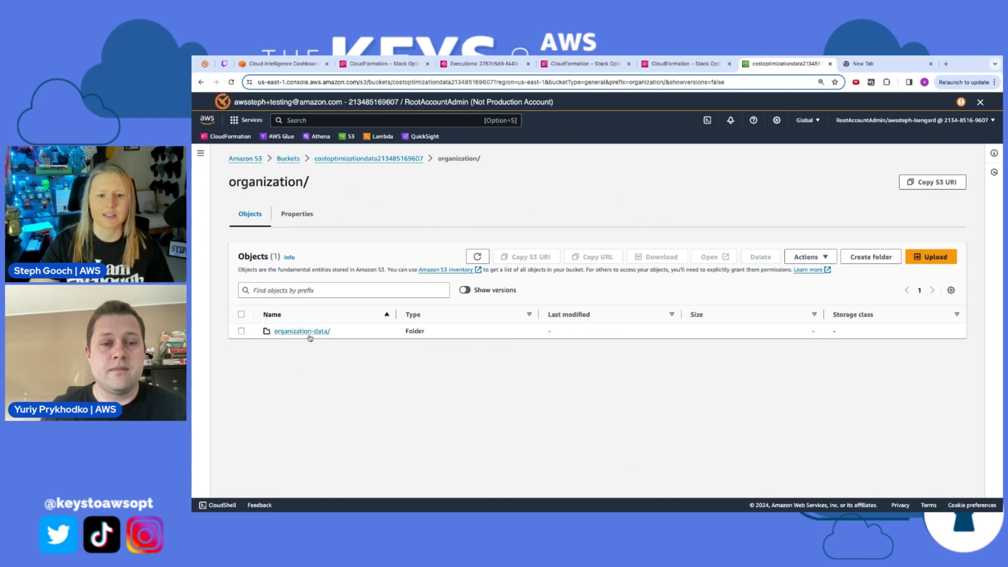
{"action": "key", "text": "super+Left"}
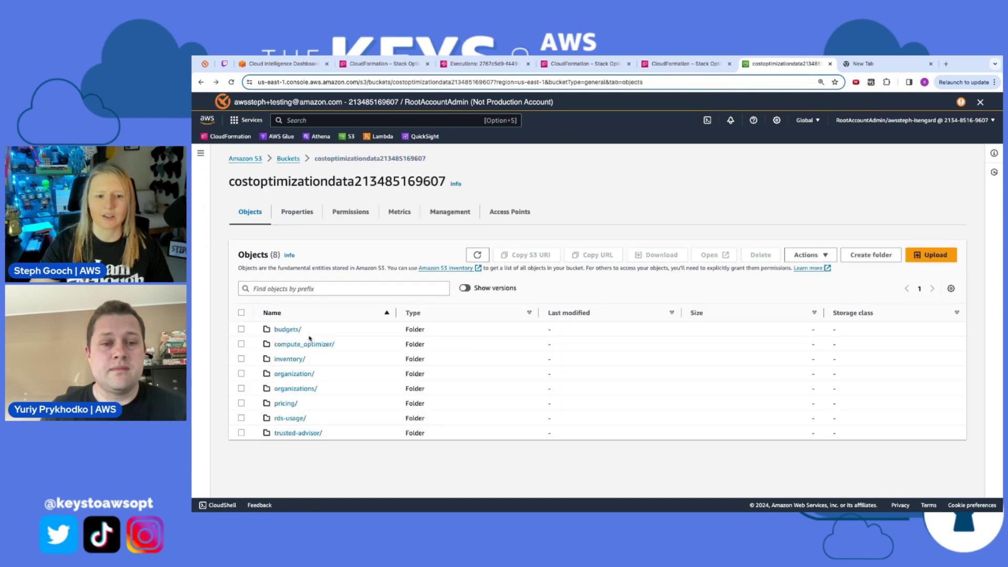
{"action": "left_click", "coordinate": [294, 374]}
{"action": "left_click", "coordinate": [310, 330]}
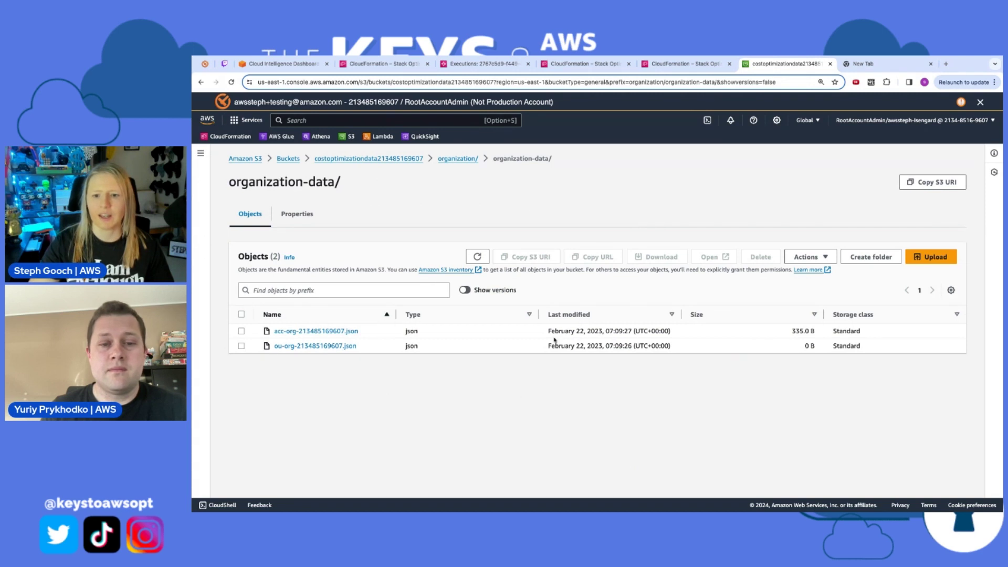
{"action": "key", "text": "alt+Left"}
{"action": "key", "text": "alt+Left"}
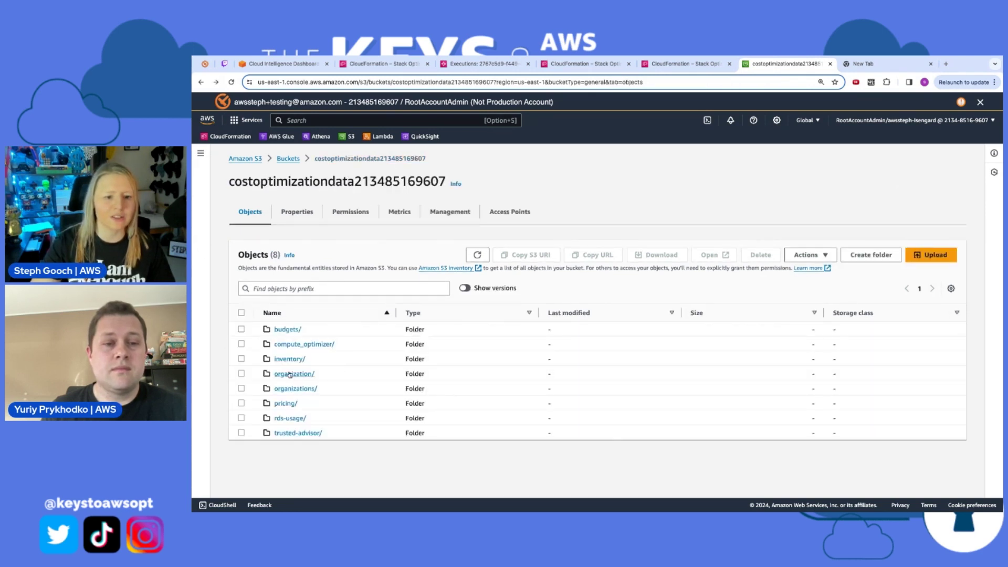
Step: Open the payer ID folder under organizations/organization-data and check the last-modified date of acc-org.json
{"action": "left_click", "coordinate": [287, 390]}
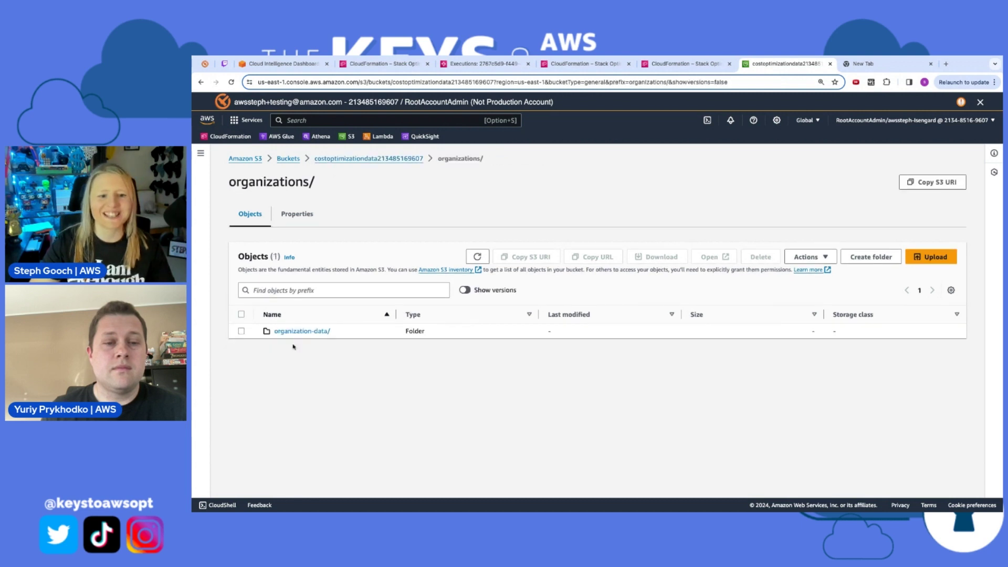
{"action": "left_click", "coordinate": [304, 331]}
{"action": "left_click", "coordinate": [308, 334]}
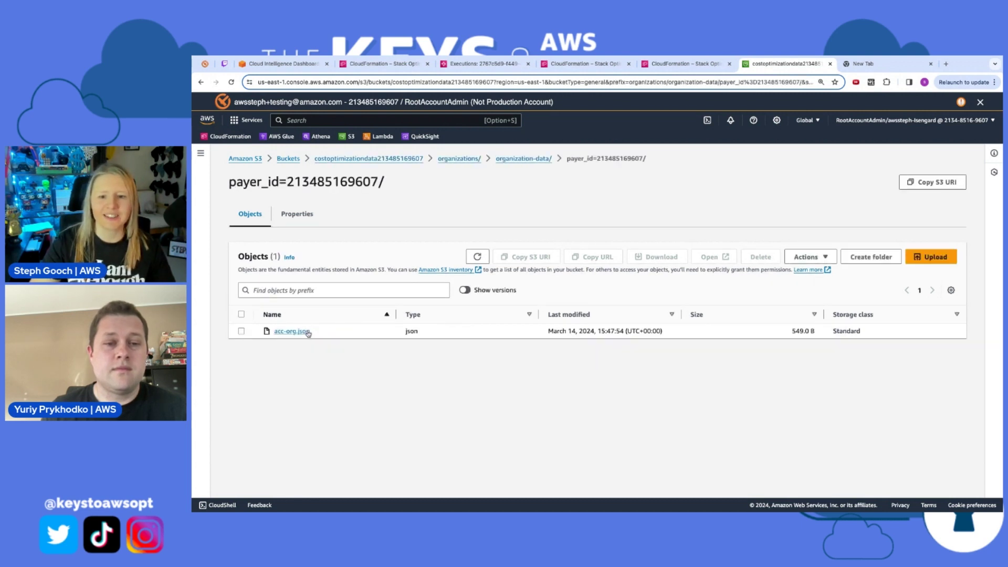
{"action": "left_click_drag", "start_coordinate": [554, 329], "coordinate": [723, 336]}
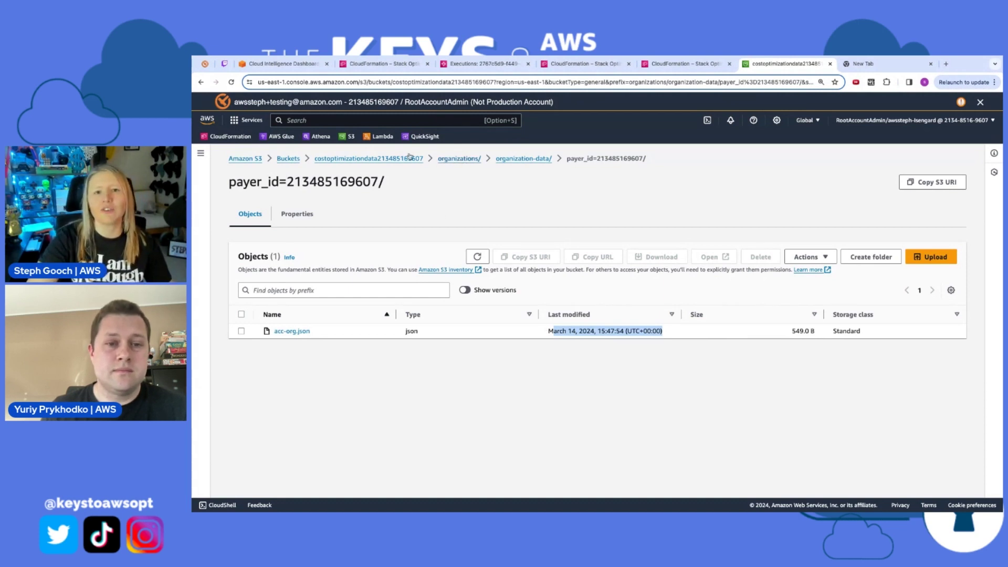
Step: Go back to the bucket's top level and delete the old organization/ folder, entering "delete" as the confirmation text
{"action": "left_click", "coordinate": [451, 162]}
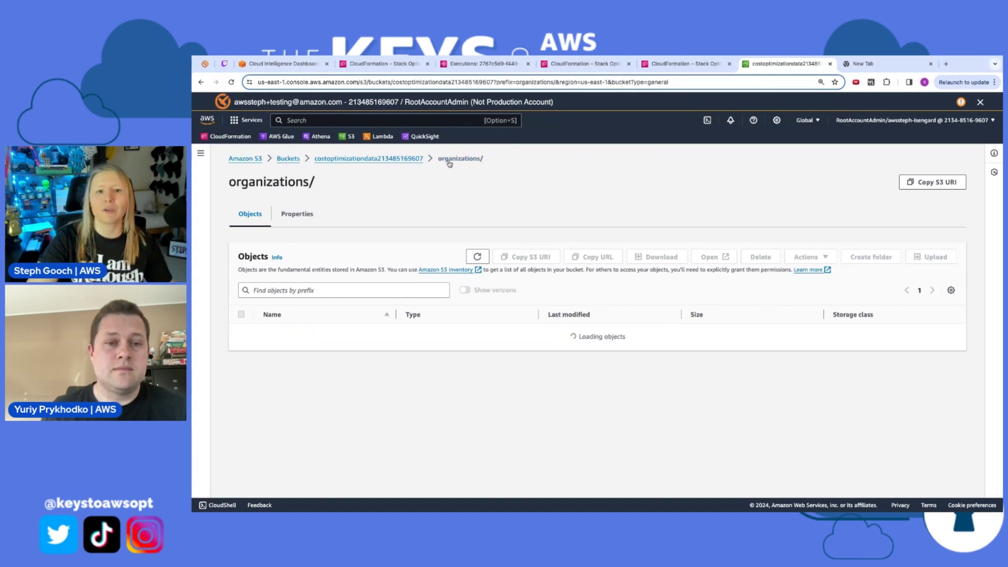
{"action": "left_click", "coordinate": [396, 159]}
{"action": "double_click", "coordinate": [319, 377]}
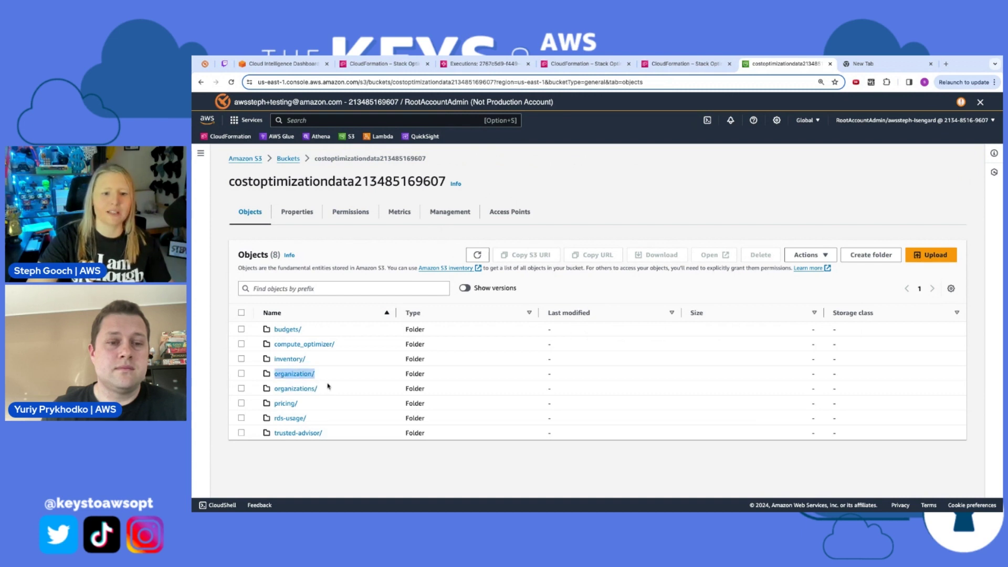
{"action": "double_click", "coordinate": [321, 390]}
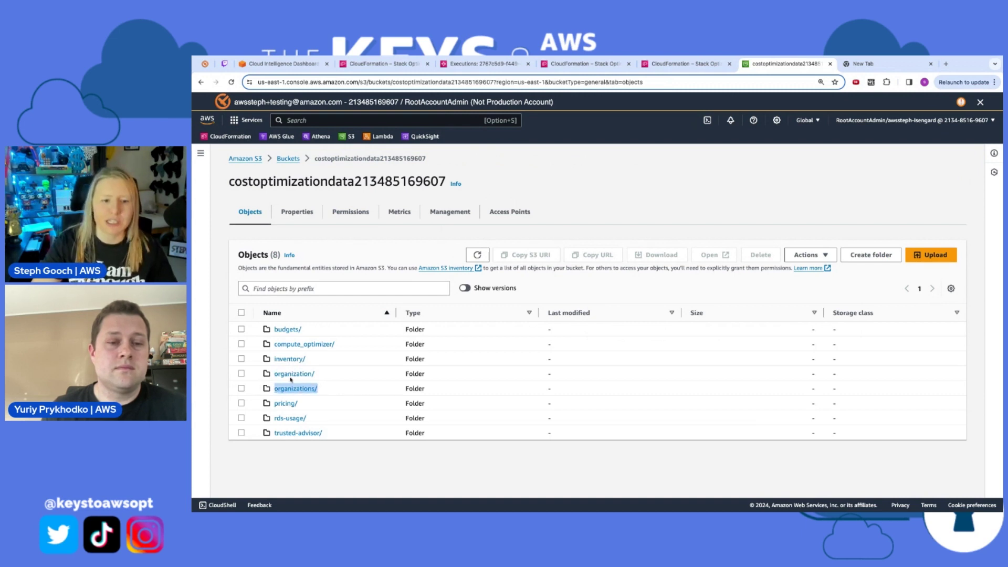
{"action": "left_click", "coordinate": [240, 373]}
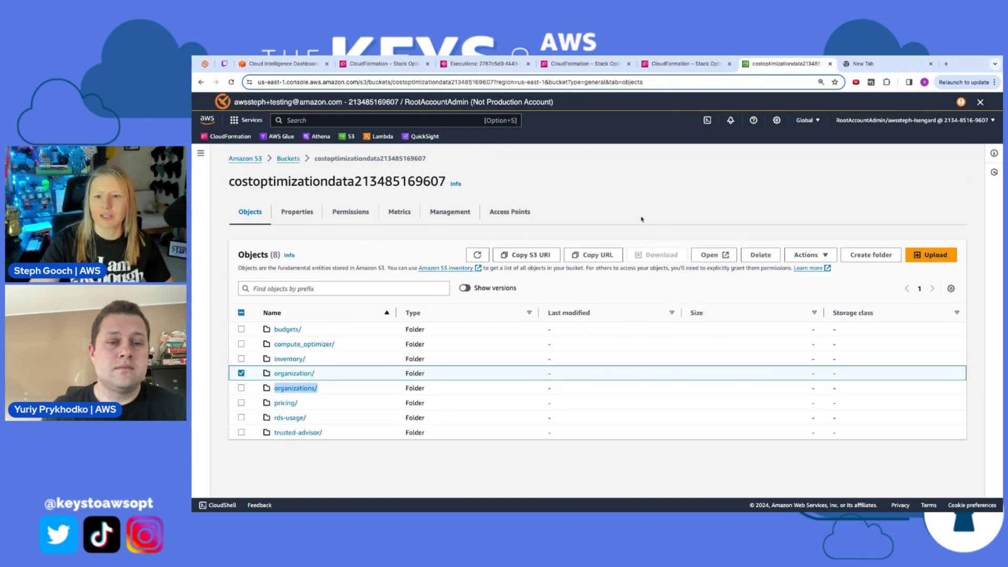
{"action": "left_click", "coordinate": [760, 255]}
{"action": "left_click", "coordinate": [330, 461]}
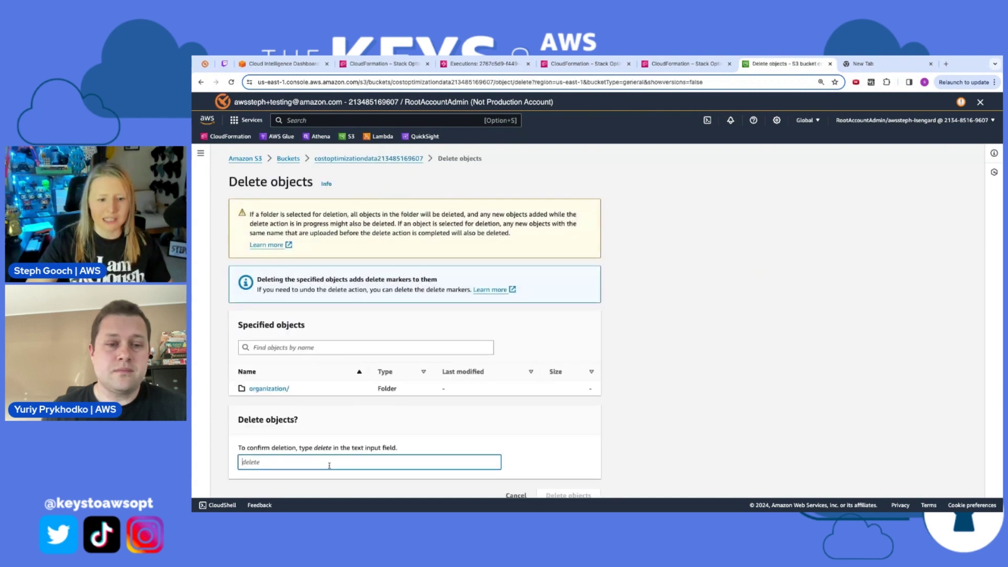
{"action": "type", "text": "delete"}
{"action": "scroll", "coordinate": [577, 472], "scroll_direction": "down", "scroll_amount": 1}
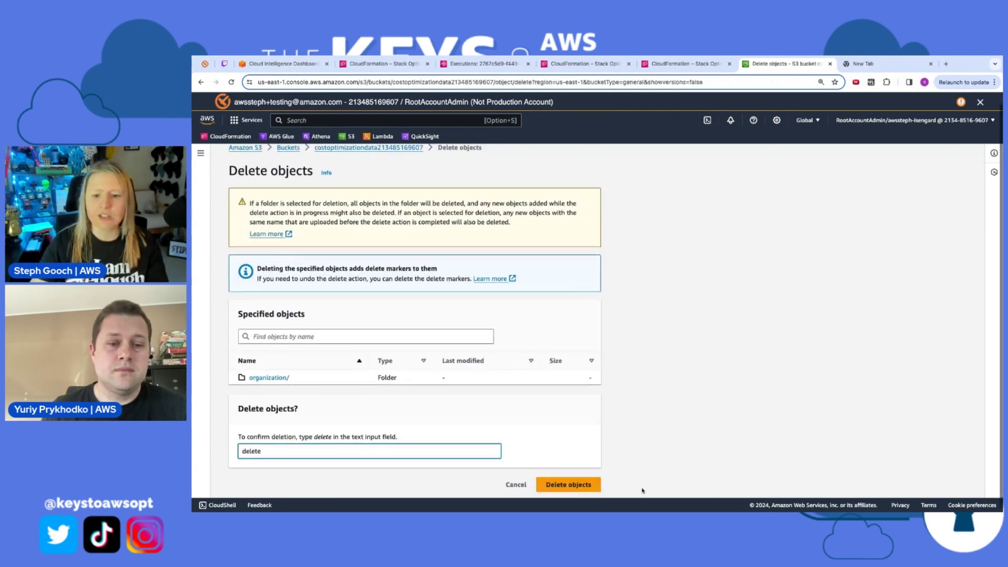
{"action": "left_click", "coordinate": [568, 484]}
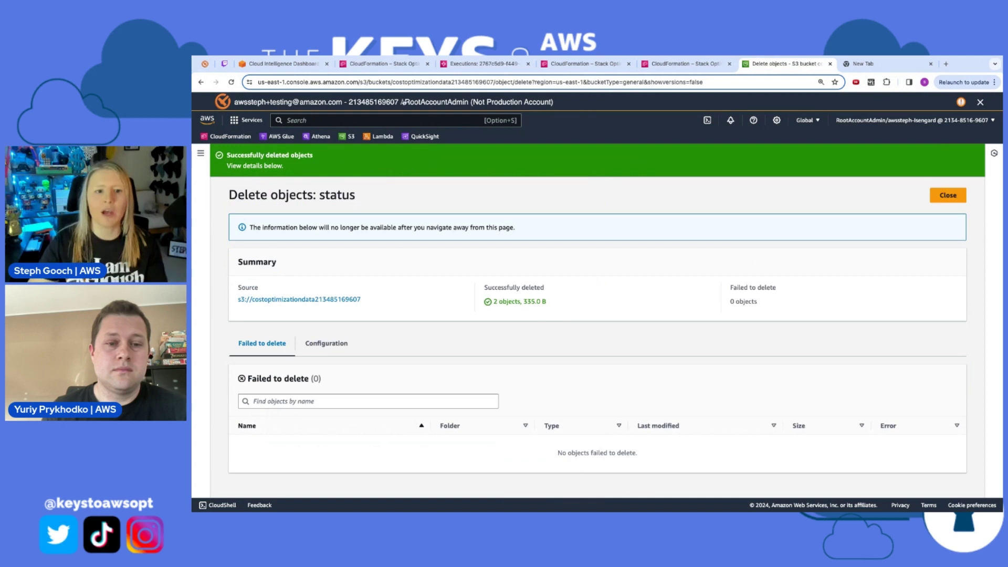